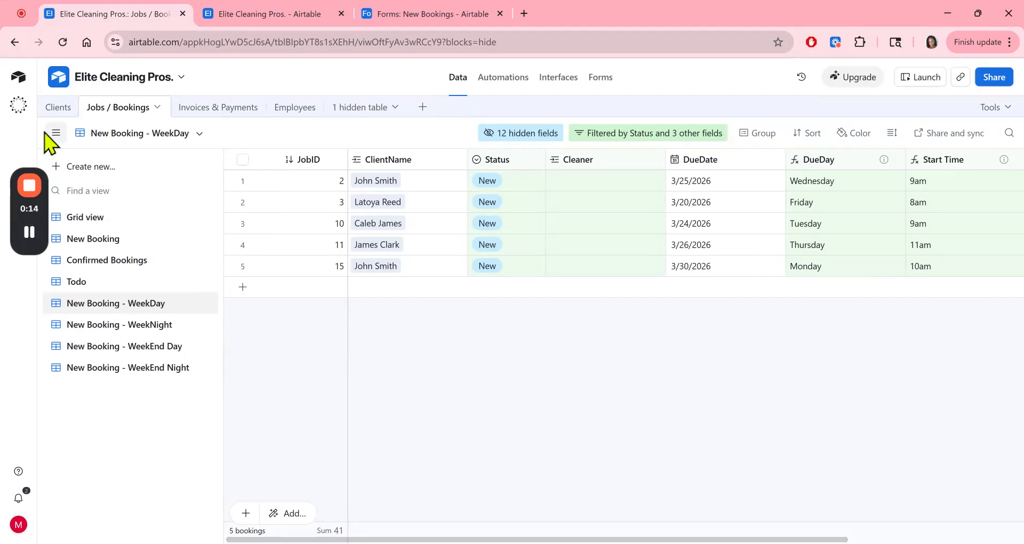
Step: Open the Clients table and look over the fields of the New Bookings form
left_click(47, 112)
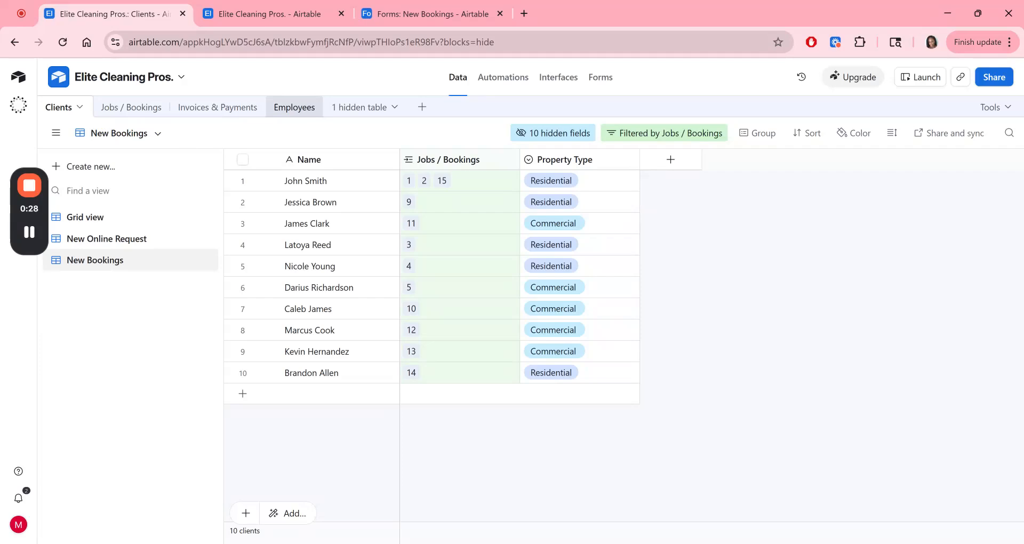
left_click(408, 15)
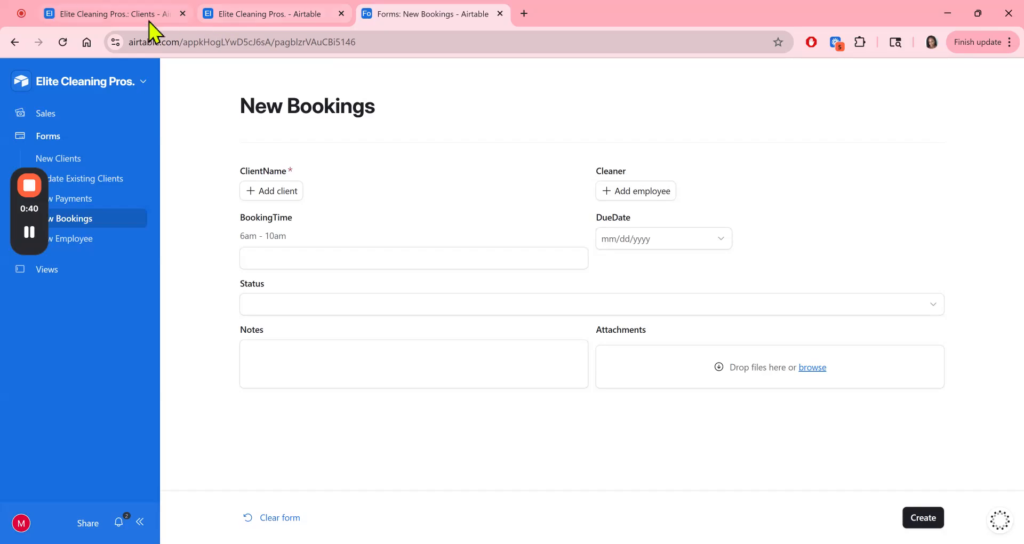
left_click(107, 16)
Step: Open the Jobs / Bookings table and compare the WeekDay bookings' cleaner, date and time fields with the New Bookings form
left_click(139, 109)
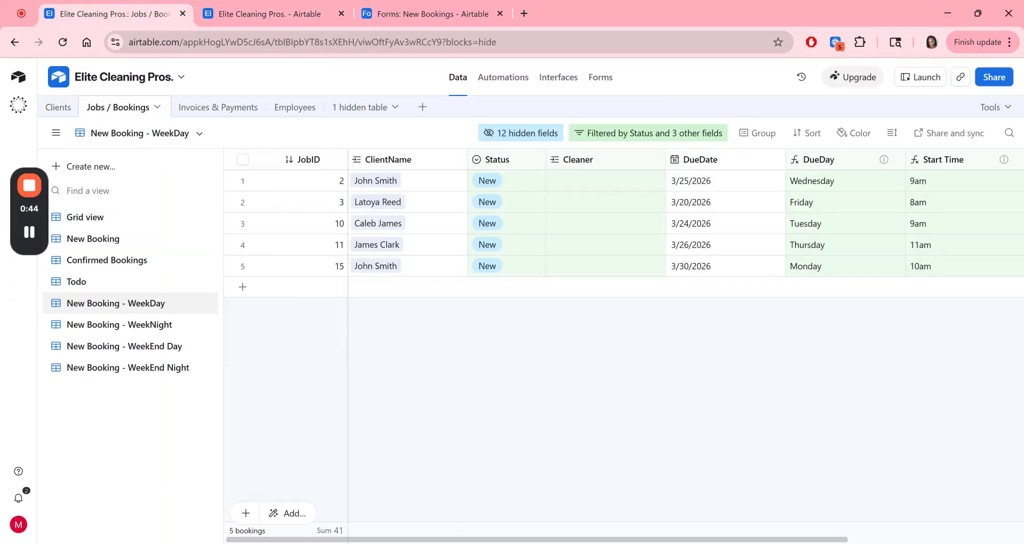
left_click_drag(479, 540, 638, 538)
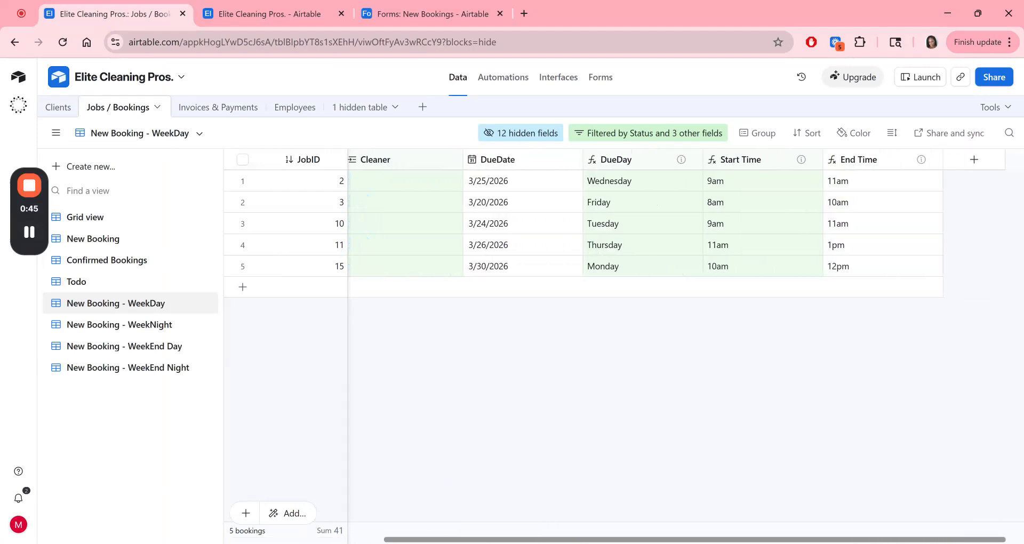
left_click(441, 16)
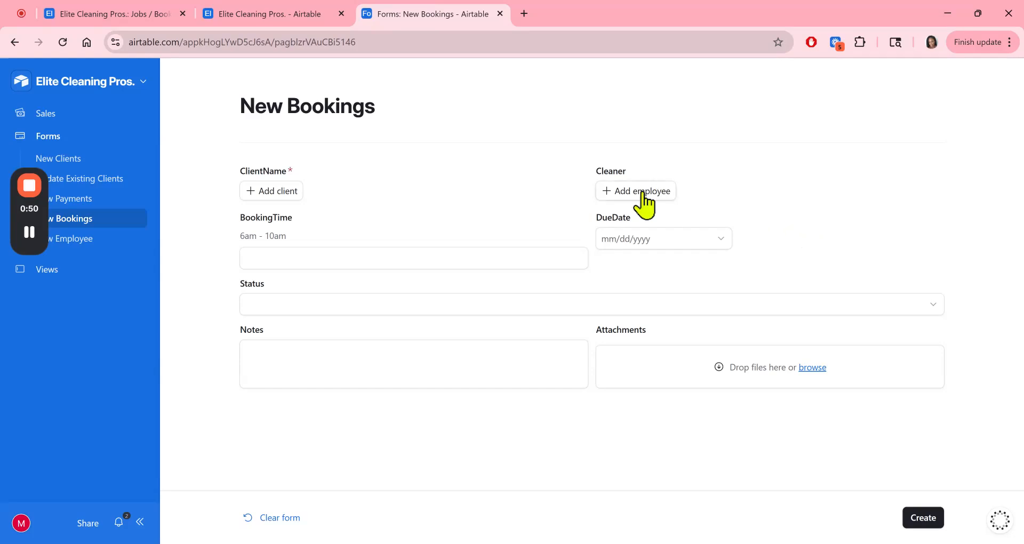
left_click(124, 16)
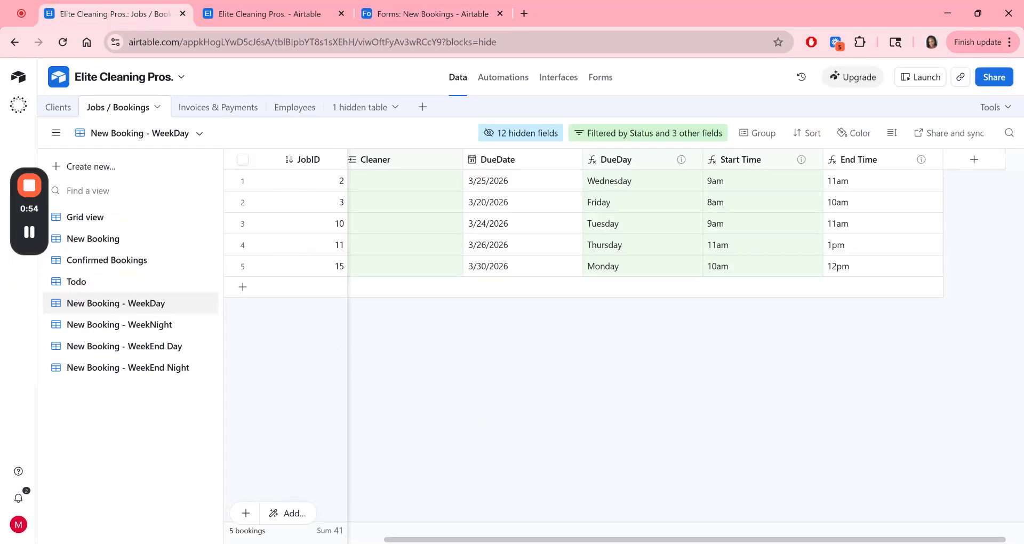
left_click_drag(512, 539, 354, 540)
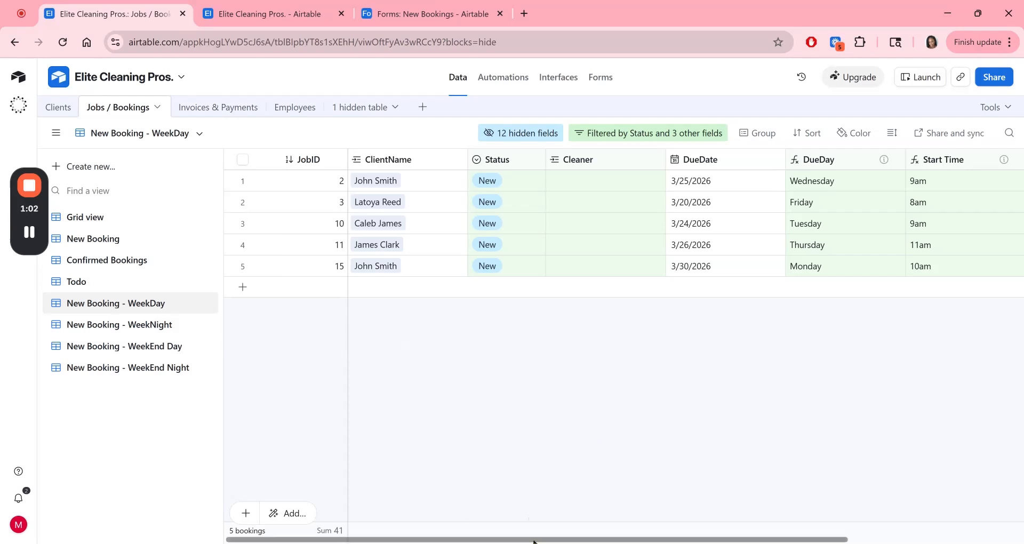
left_click_drag(533, 540, 667, 539)
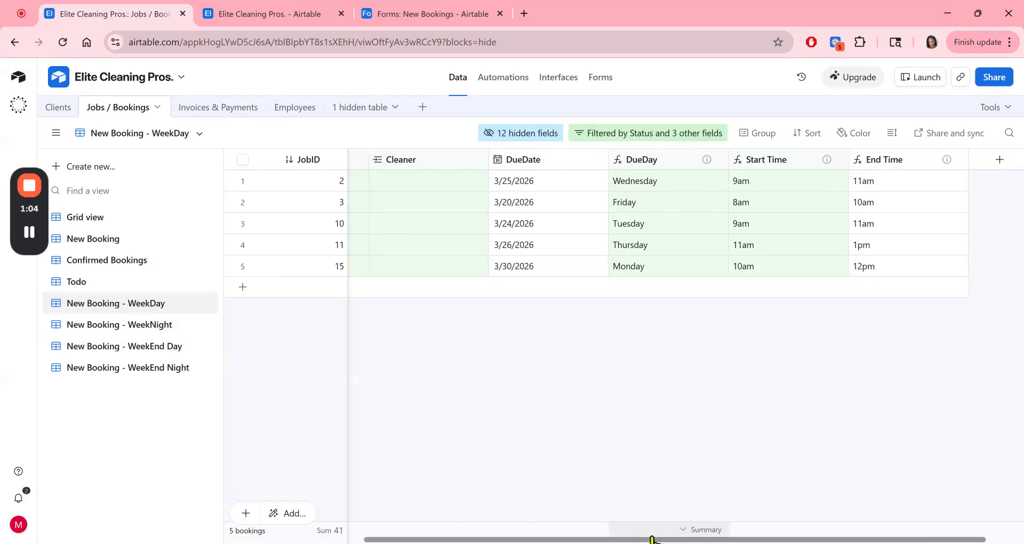
Step: Open the New Booking view and examine its booking times, due days and cleaner assignments
left_click(105, 241)
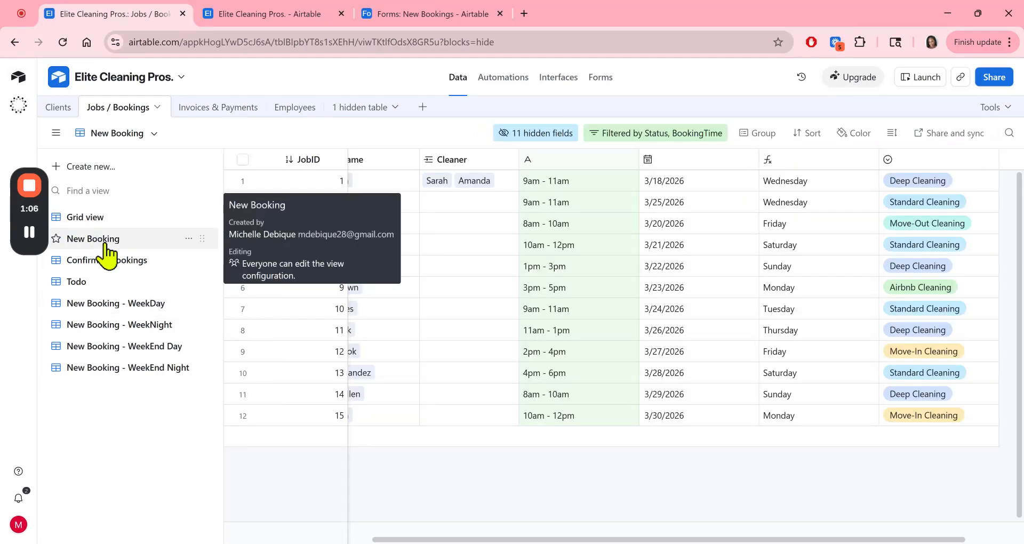
left_click_drag(546, 540, 664, 541)
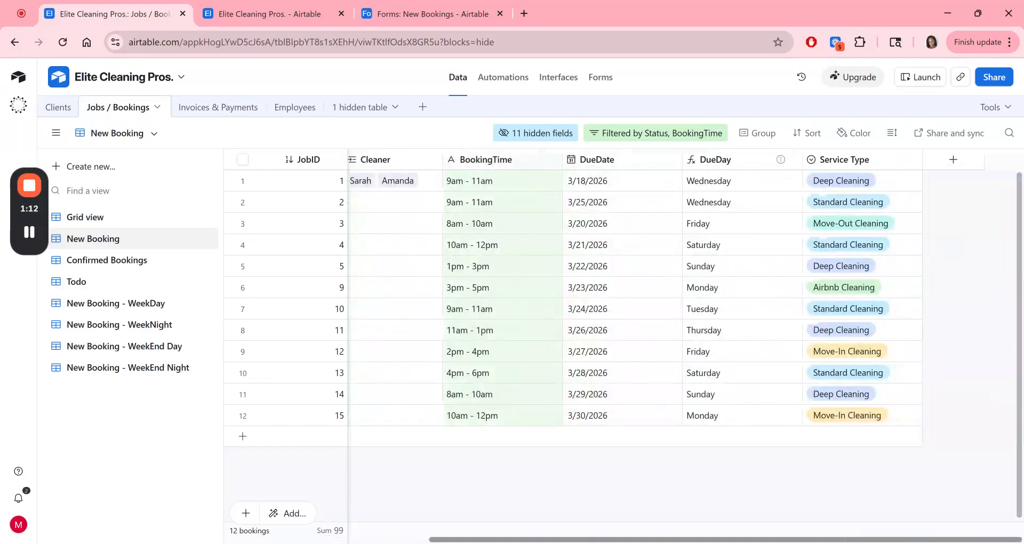
left_click_drag(567, 540, 315, 539)
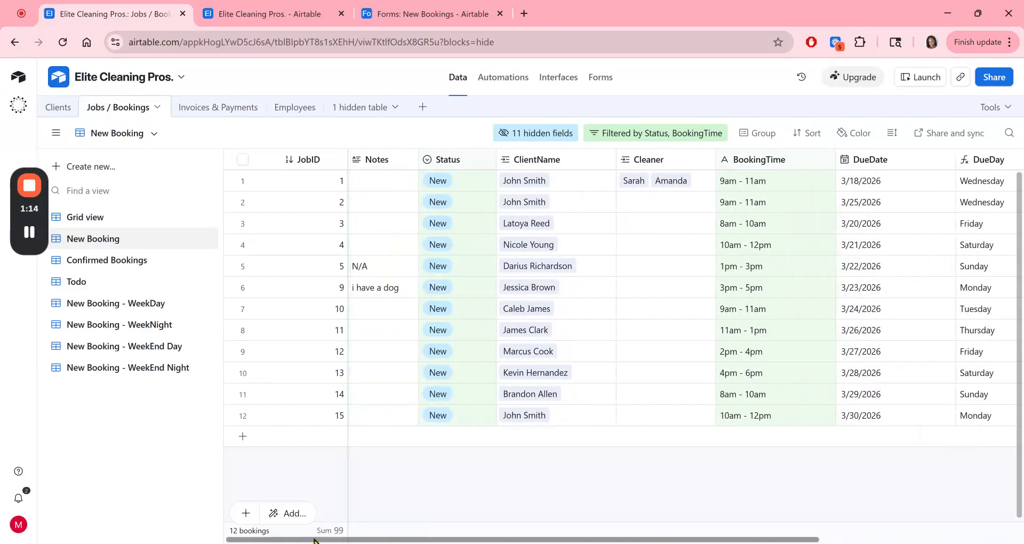
Step: Examine the due days and start and end times in the New Booking - WeekDay and New Booking - WeekNight views
left_click(112, 304)
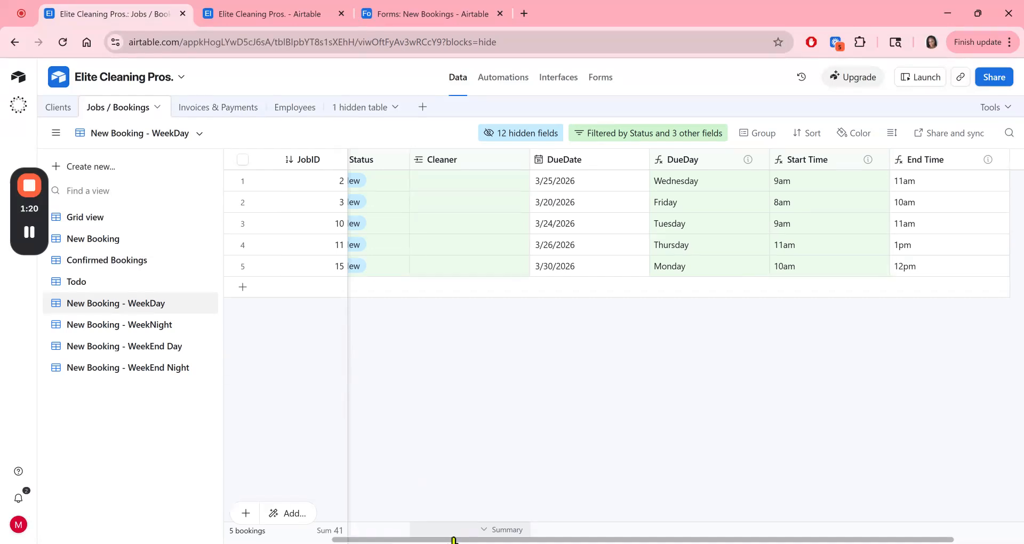
left_click_drag(454, 539, 349, 539)
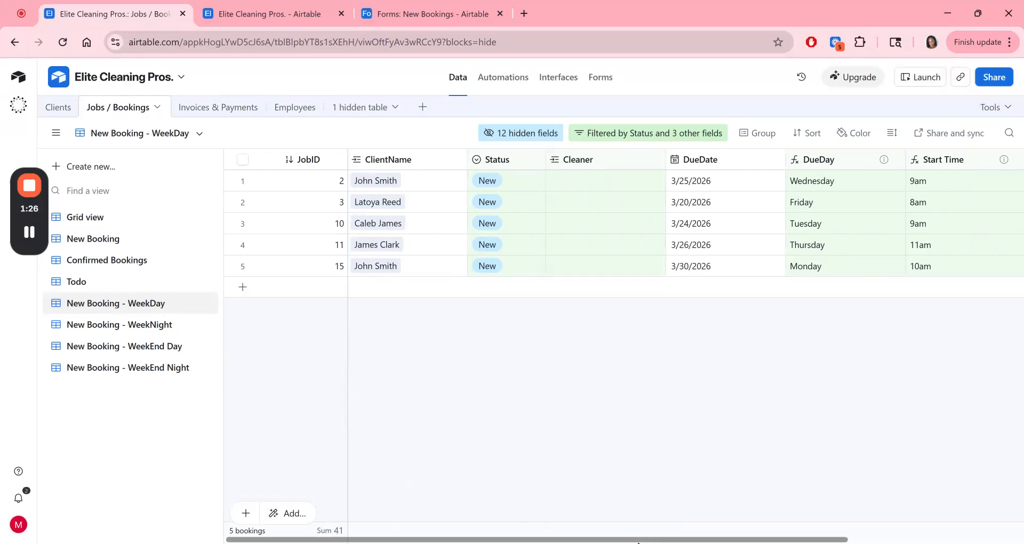
left_click_drag(634, 542, 806, 541)
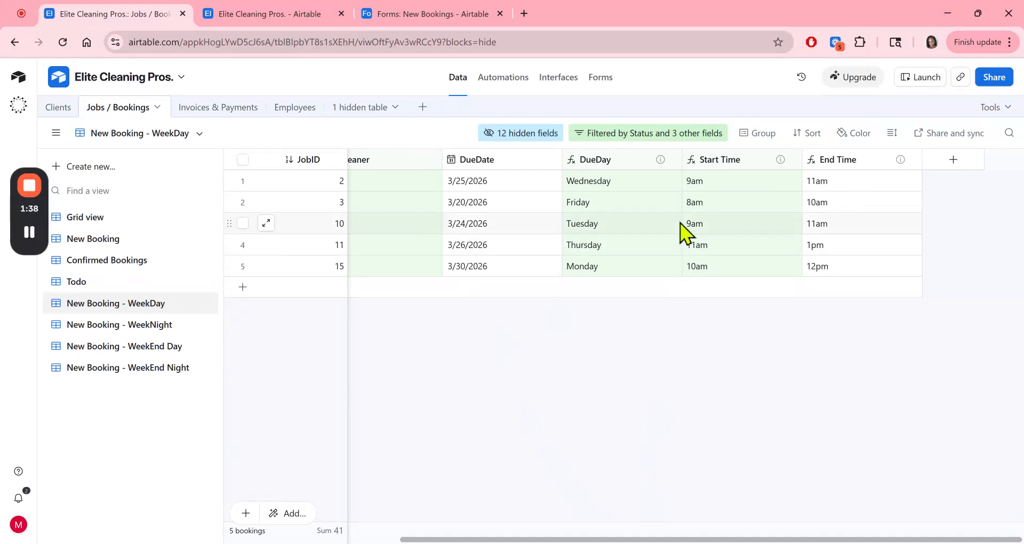
left_click(149, 326)
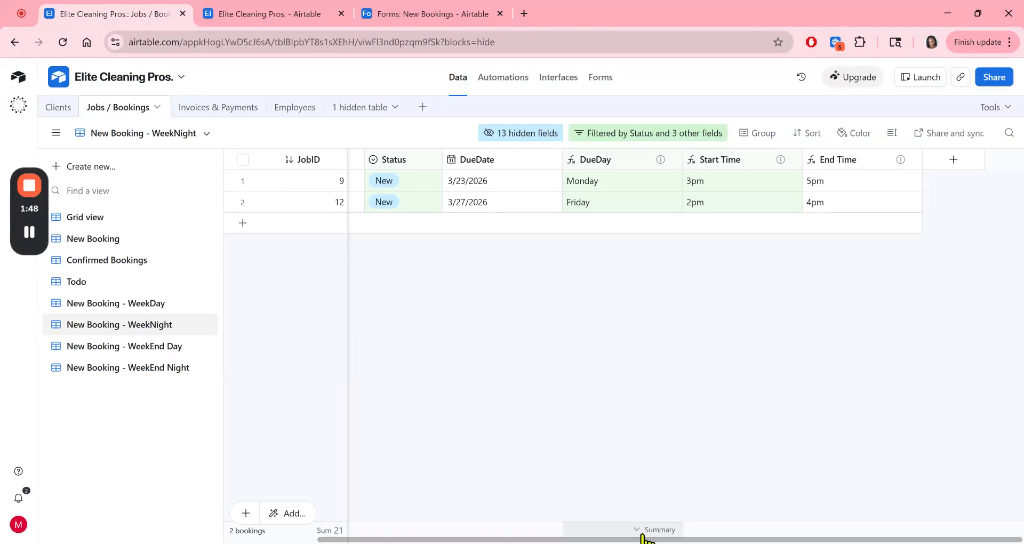
Step: Open the Employees table and examine each cleaner's status, assigned bookings, availability and job title
left_click(290, 109)
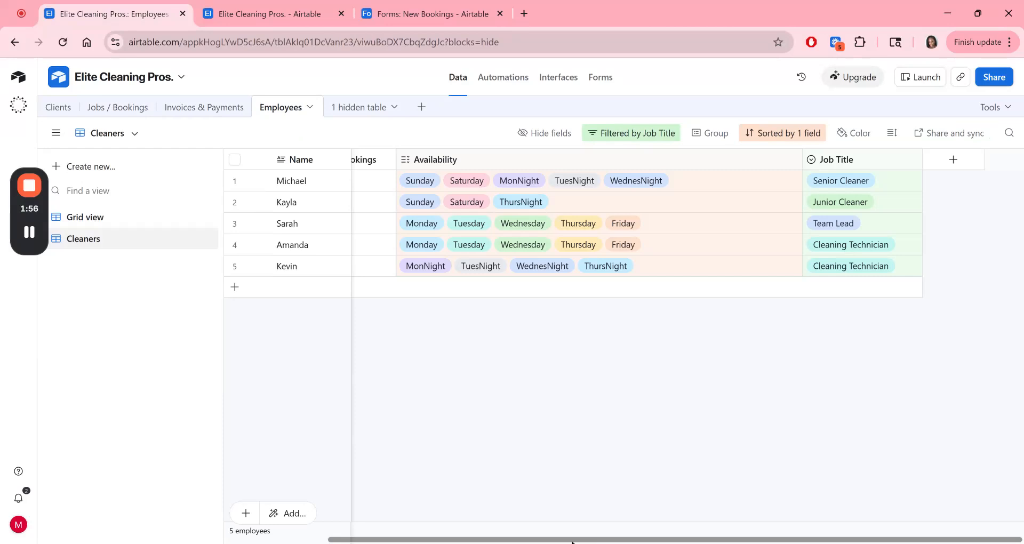
left_click_drag(572, 540, 469, 540)
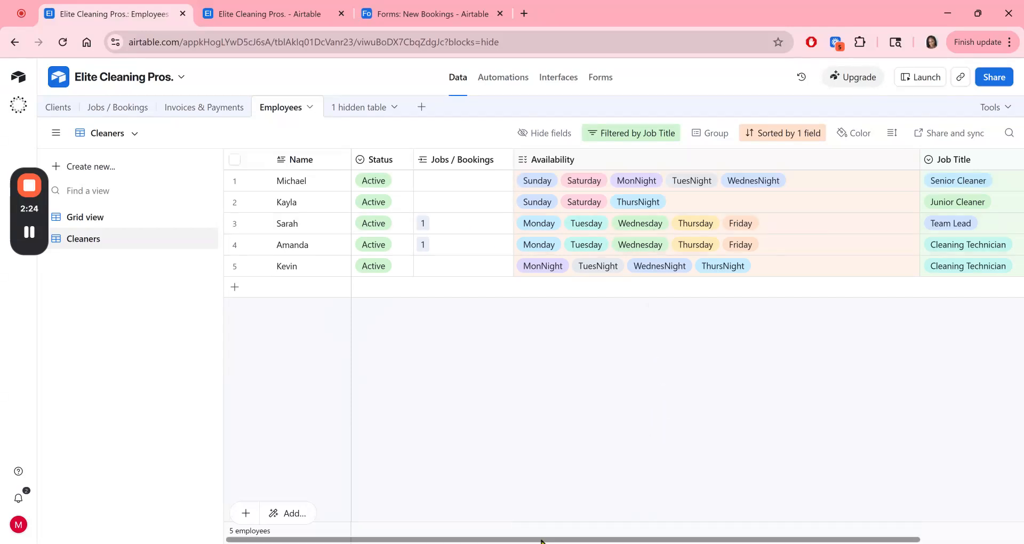
left_click_drag(541, 540, 628, 541)
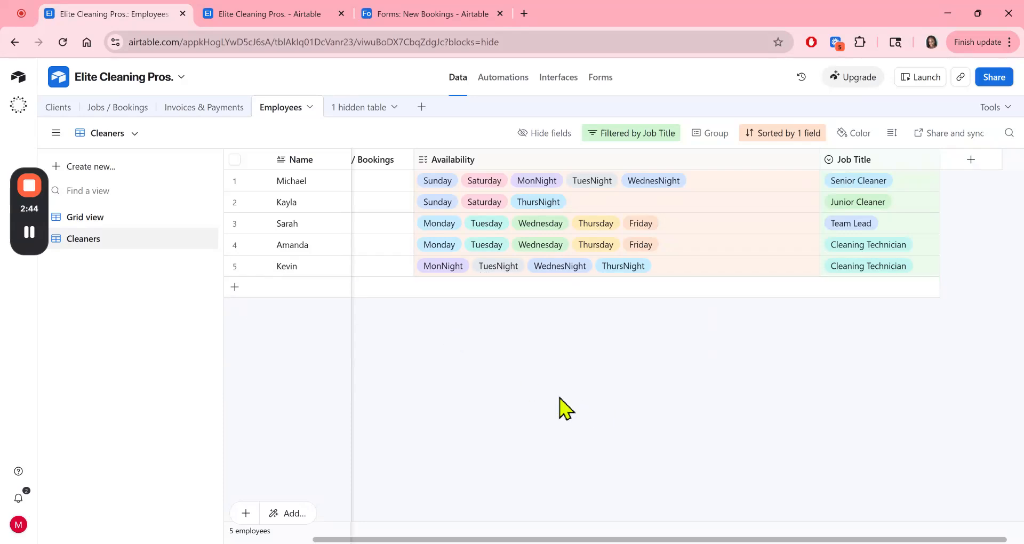
left_click_drag(555, 538, 468, 539)
Step: Return to the Jobs / Bookings table and open the New Booking - WeekDay view, glancing at the booking automation on the way
left_click(118, 113)
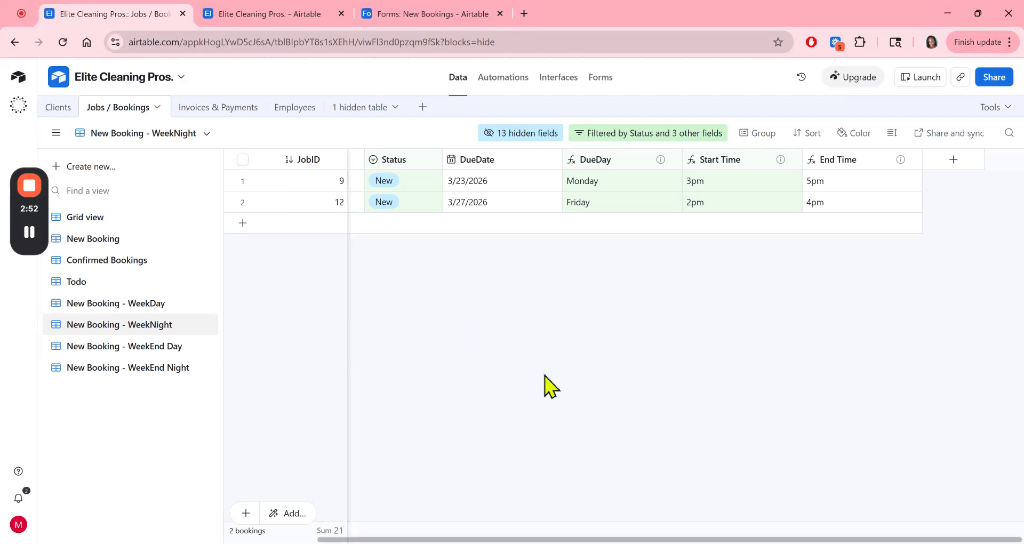
left_click(288, 15)
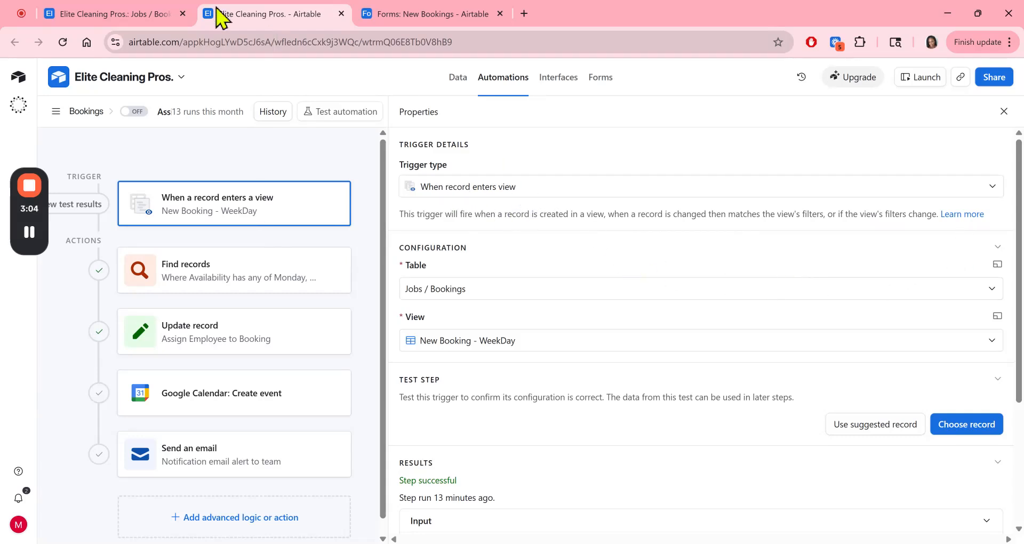
left_click(138, 14)
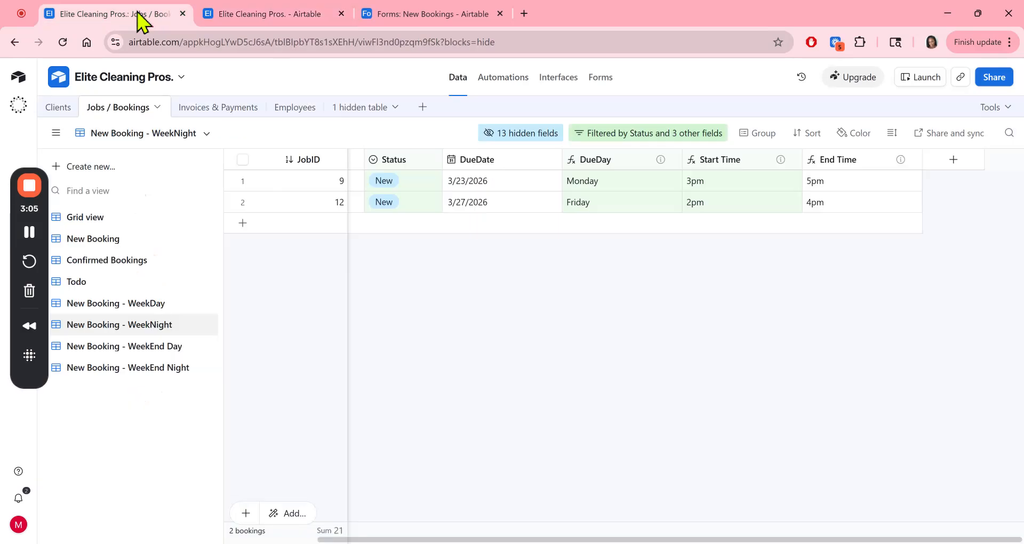
left_click(159, 309)
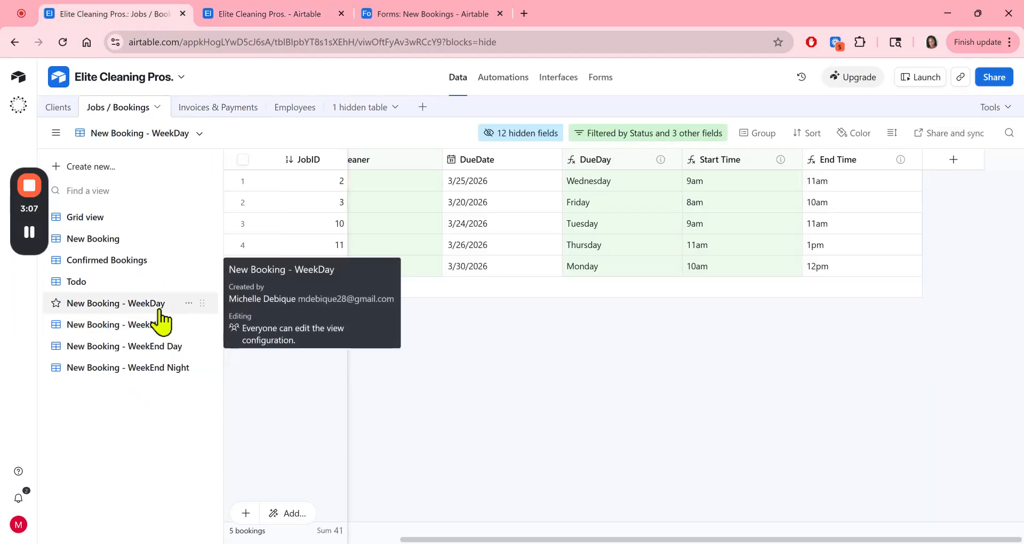
Step: Examine the weekday assignment automation's trigger, resizing its properties pane, and compare the trigger's view with the WeekDay bookings
left_click(315, 15)
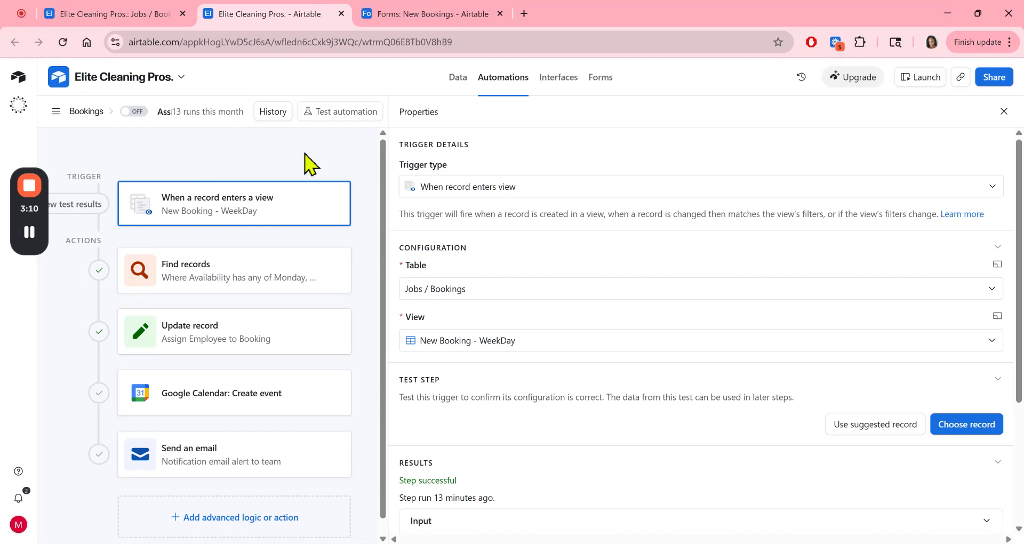
left_click_drag(389, 152, 711, 155)
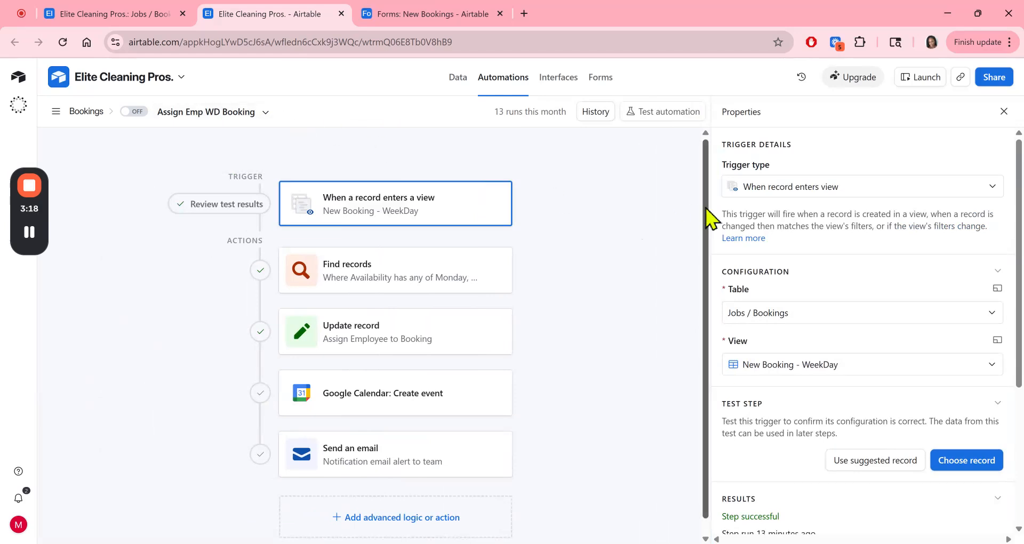
left_click_drag(709, 220, 457, 288)
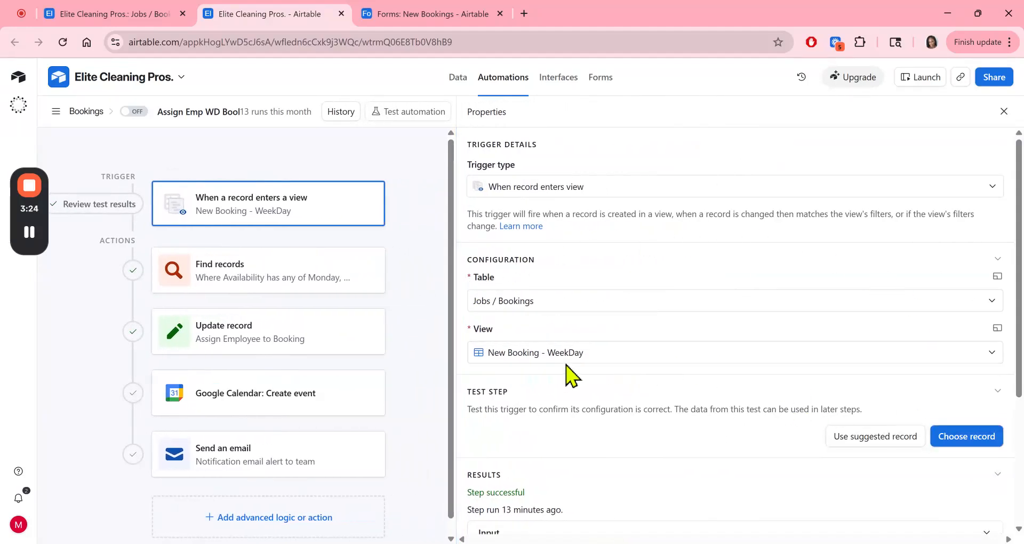
left_click(114, 14)
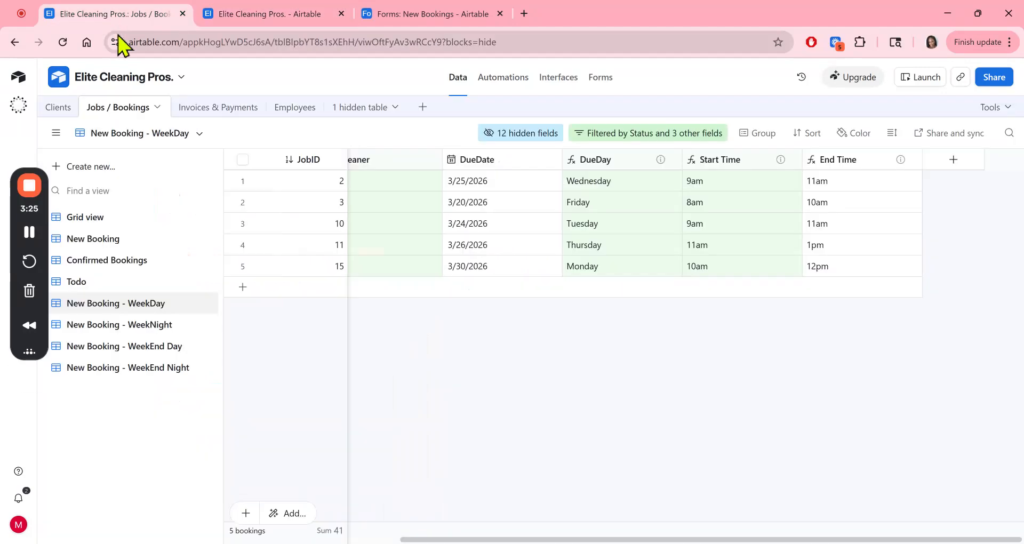
left_click(268, 16)
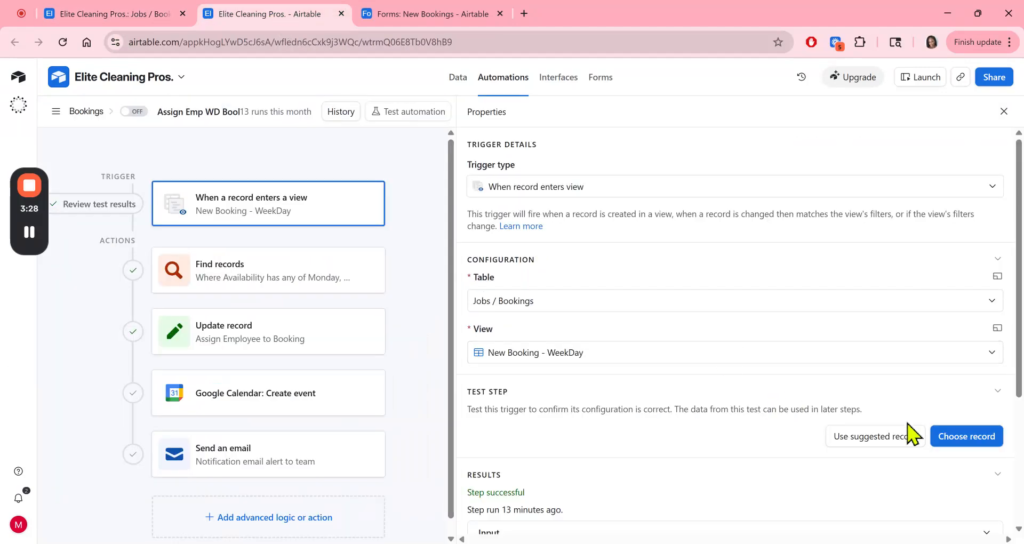
Step: Test the record-enters-view trigger with booking 2, after checking the candidate bookings in the New Booking - WeekDay view
scroll(965, 421, "down", 1)
left_click(965, 377)
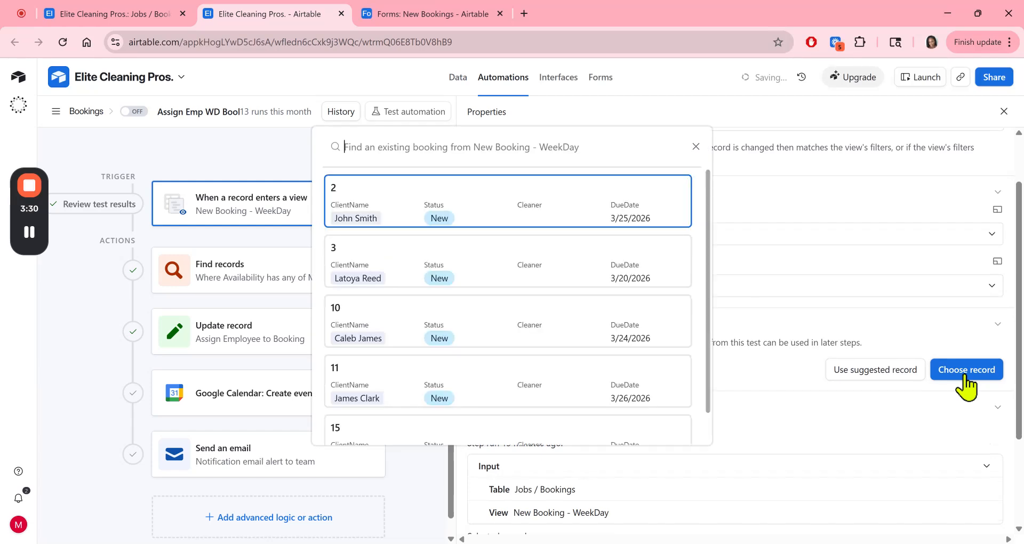
left_click(141, 12)
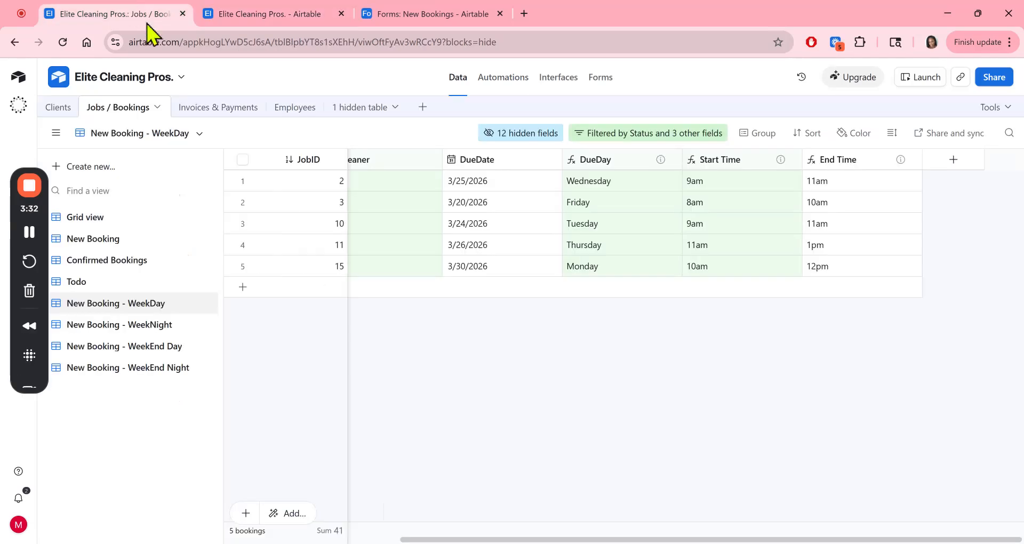
left_click_drag(461, 539, 288, 538)
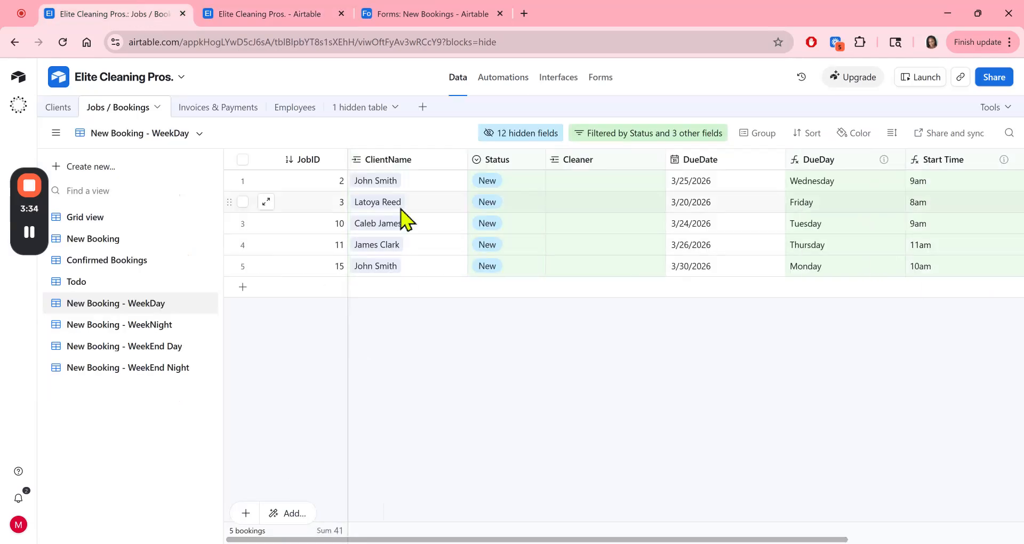
left_click_drag(669, 539, 844, 539)
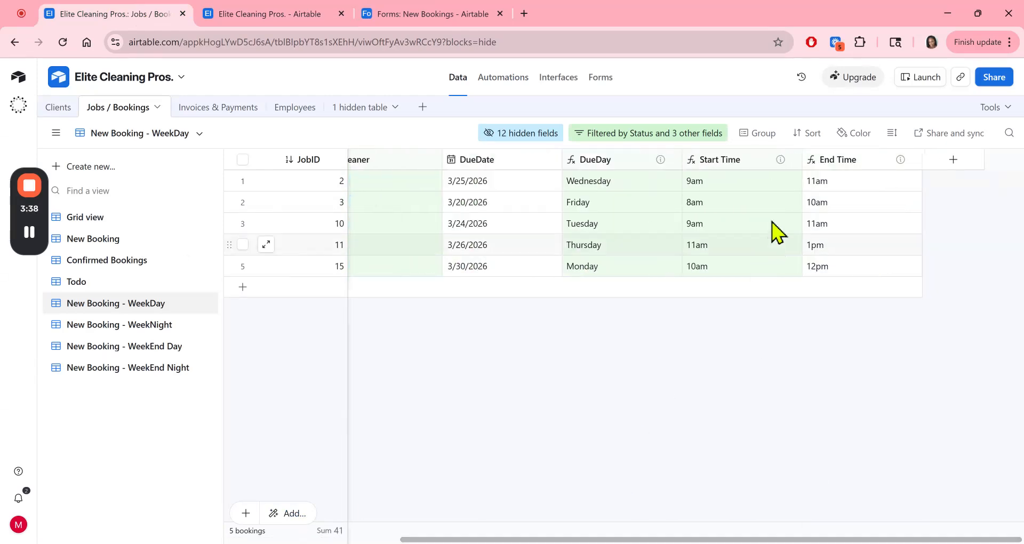
left_click(273, 10)
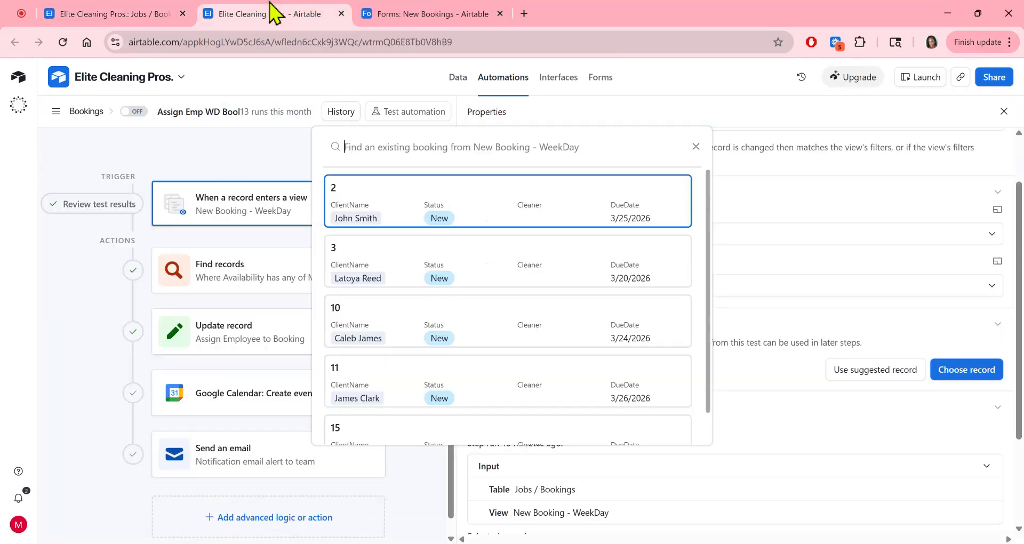
left_click(442, 206)
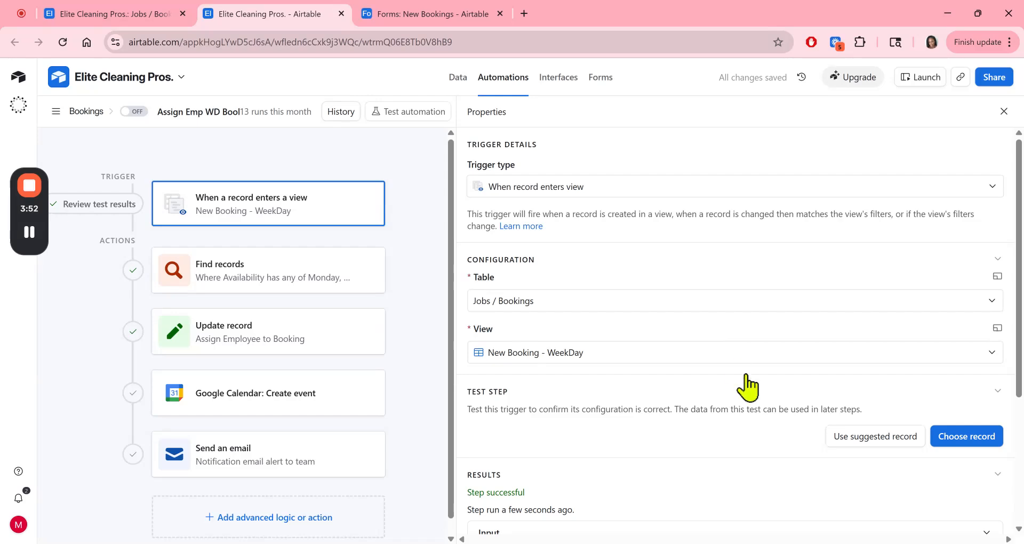
Step: Expand the field values of the selected record in the trigger's test results and review them
scroll(816, 434, "down", 4)
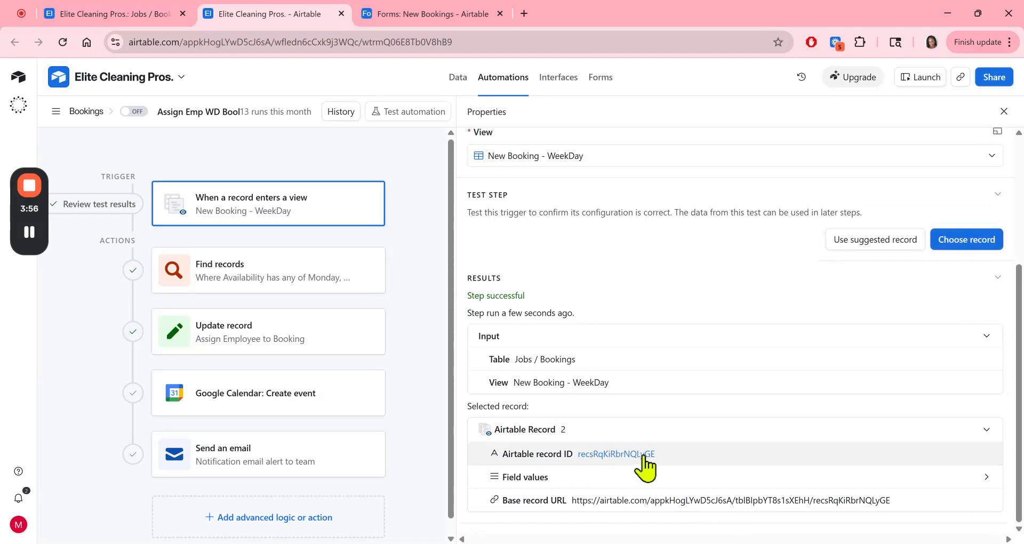
left_click(673, 486)
scroll(661, 499, "down", 5)
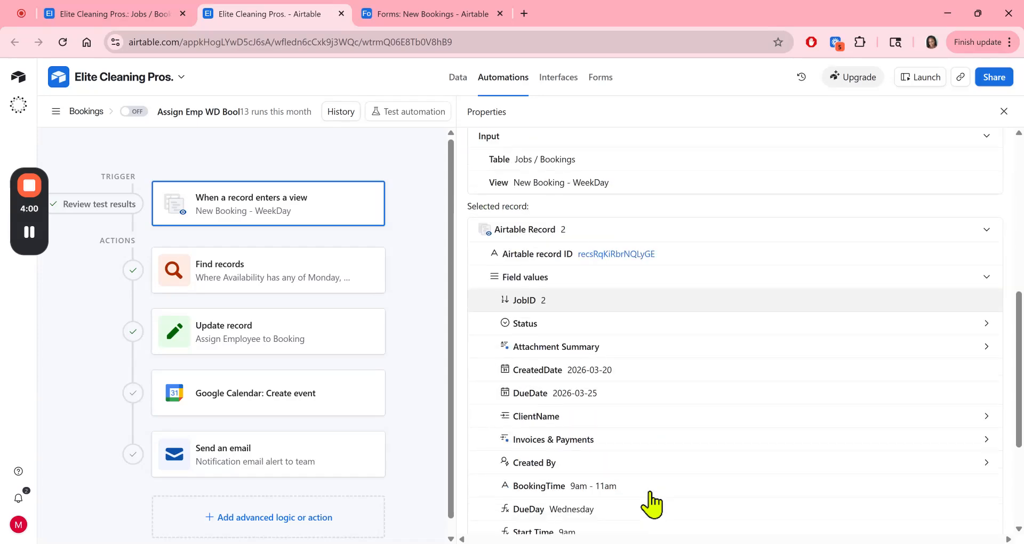
Step: Finish reviewing the trigger's record values and examine the Find records action's table, availability and job title conditions
scroll(627, 373, "down", 2)
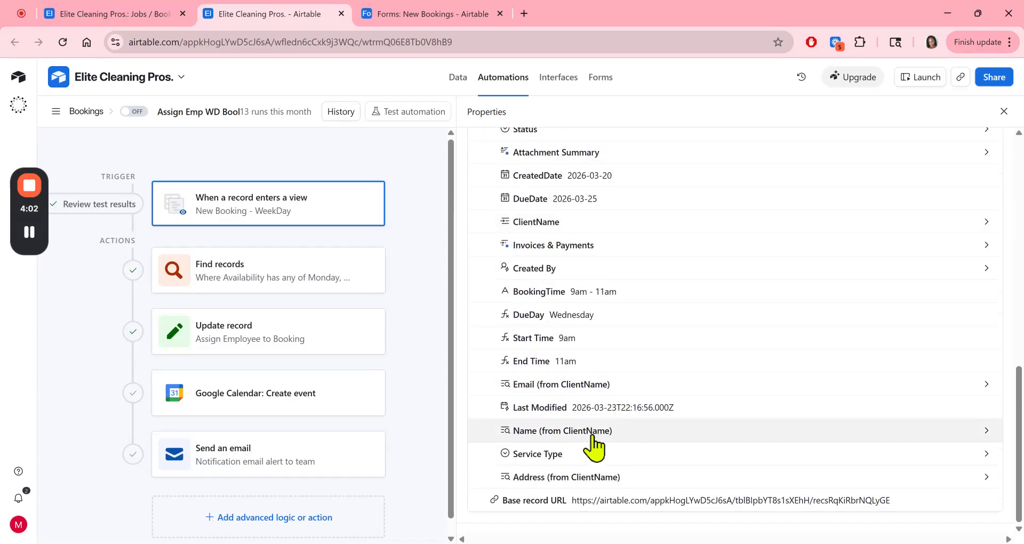
left_click(289, 280)
scroll(701, 279, "up", 7)
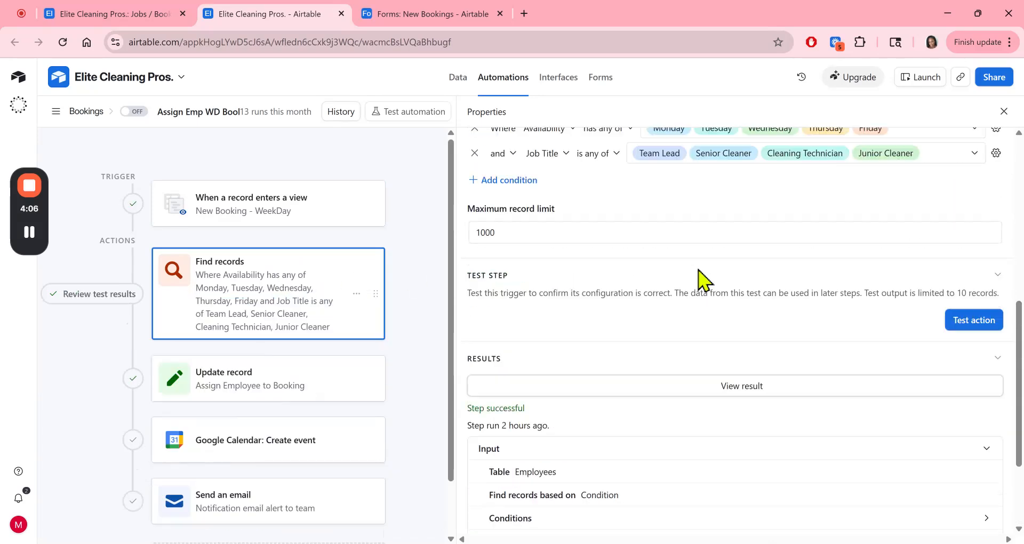
scroll(702, 279, "up", 3)
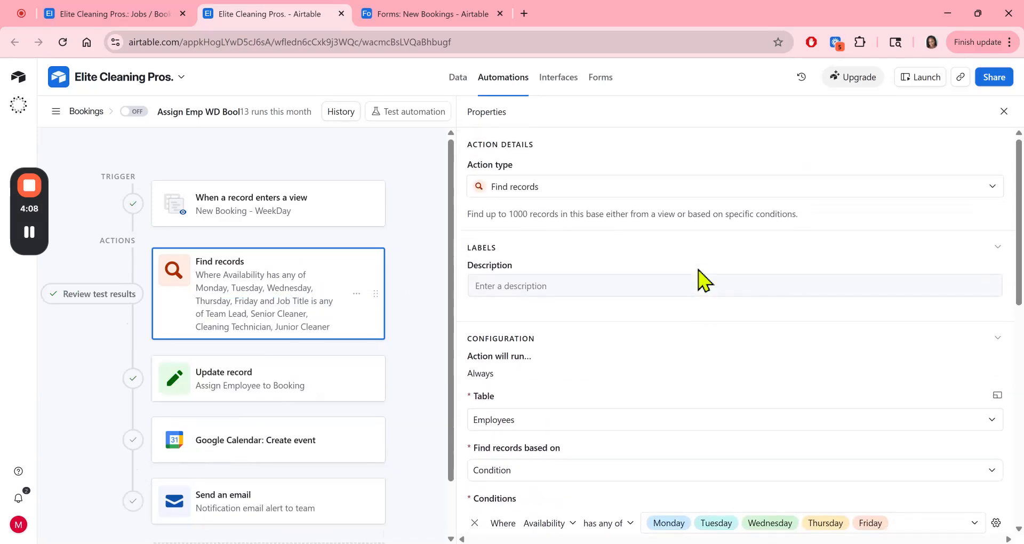
scroll(703, 280, "down", 3)
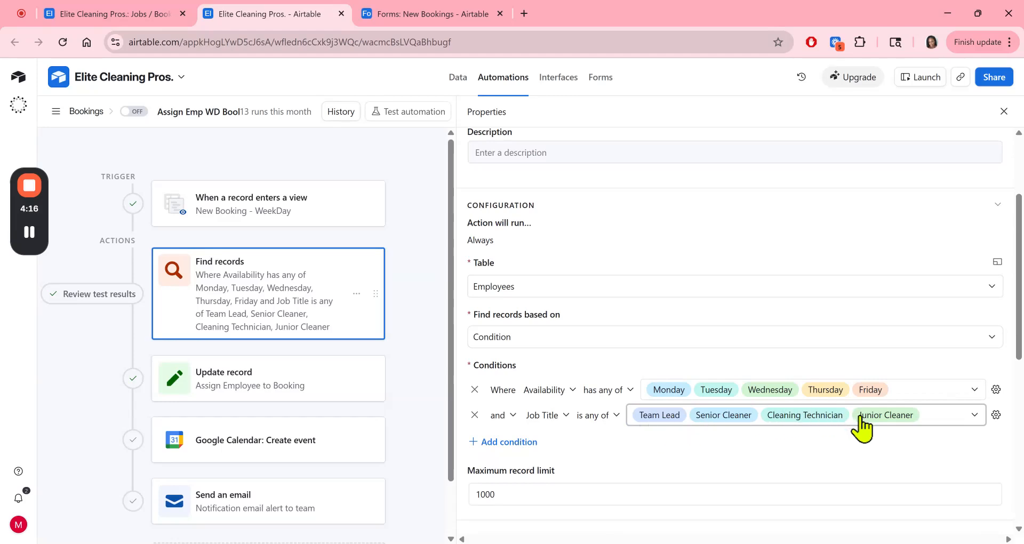
Step: Open the Employees table's Cleaners view and check its Availability and Job Title columns and the Job Title filter
left_click(142, 15)
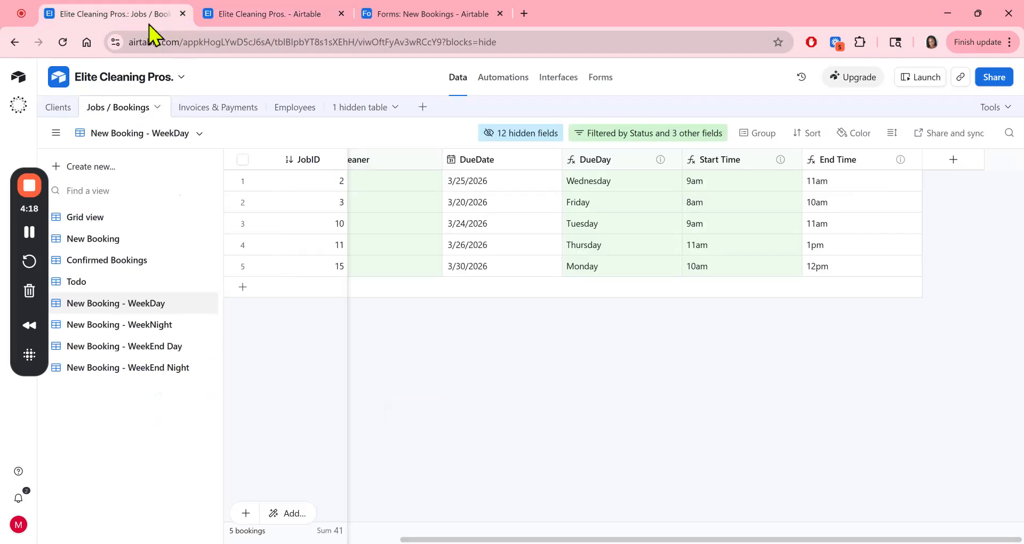
left_click(290, 112)
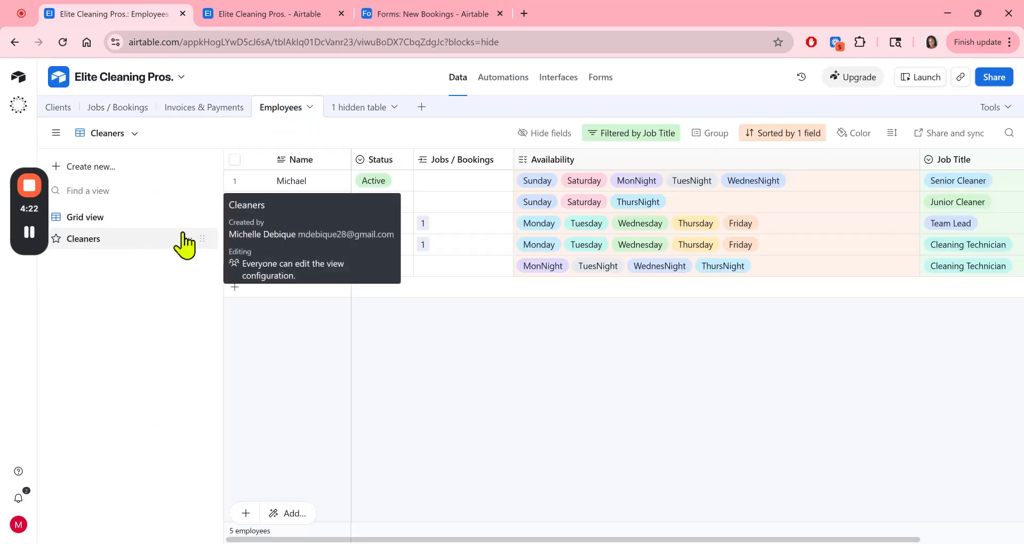
mouse_move(142, 245)
left_click_drag(543, 539, 720, 537)
left_click(654, 139)
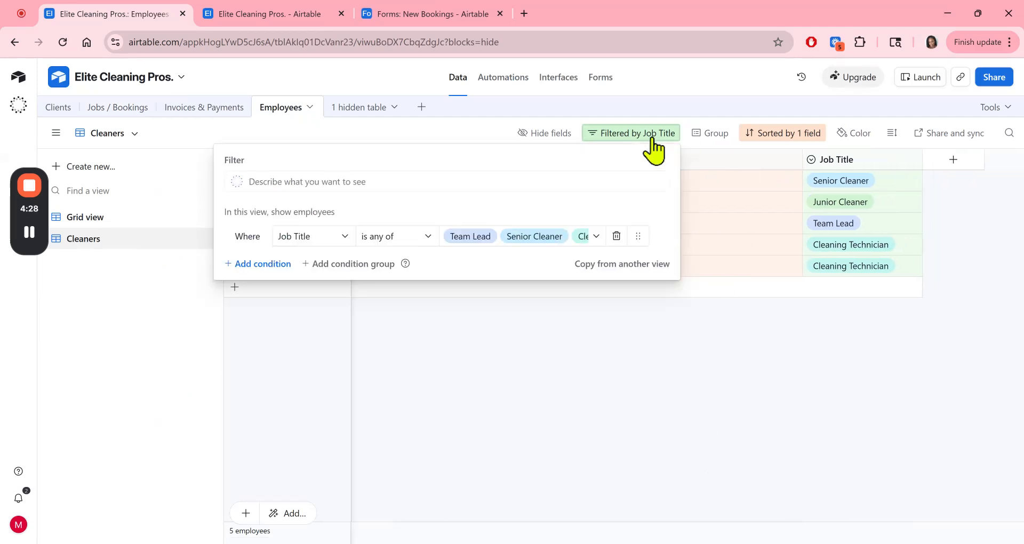
left_click(757, 442)
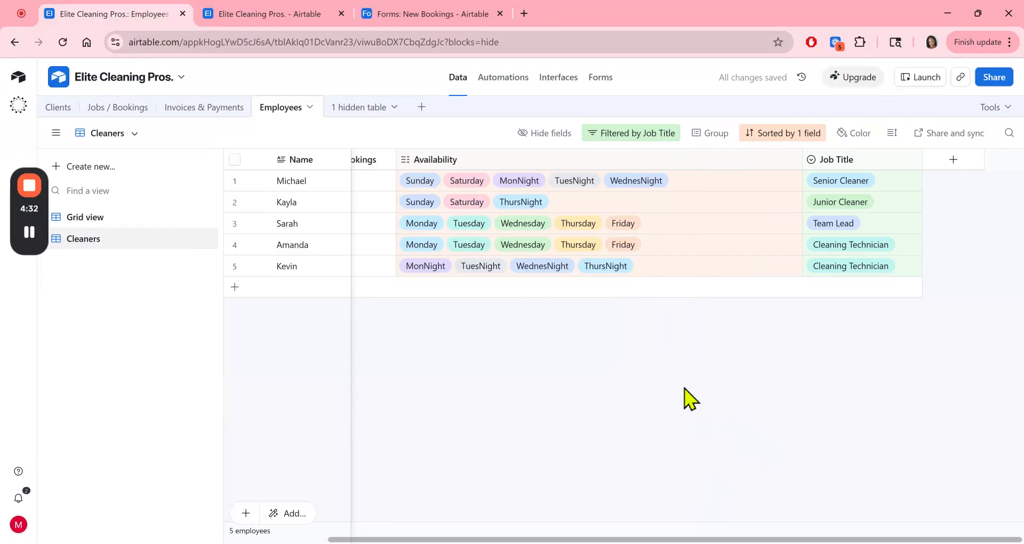
Step: Test the Find records action after comparing its conditions with the Cleaners view of the Employees table
left_click(266, 14)
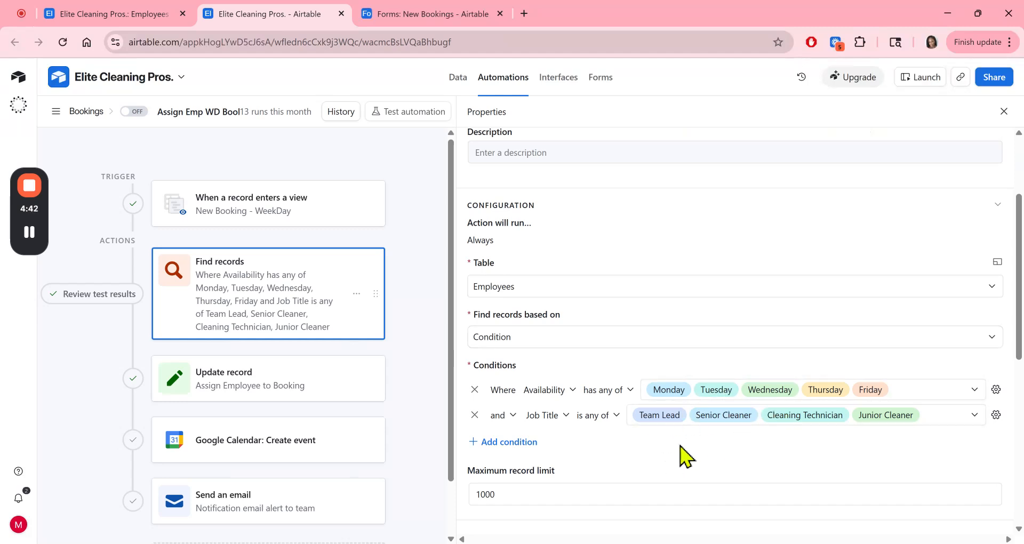
scroll(711, 434, "down", 3)
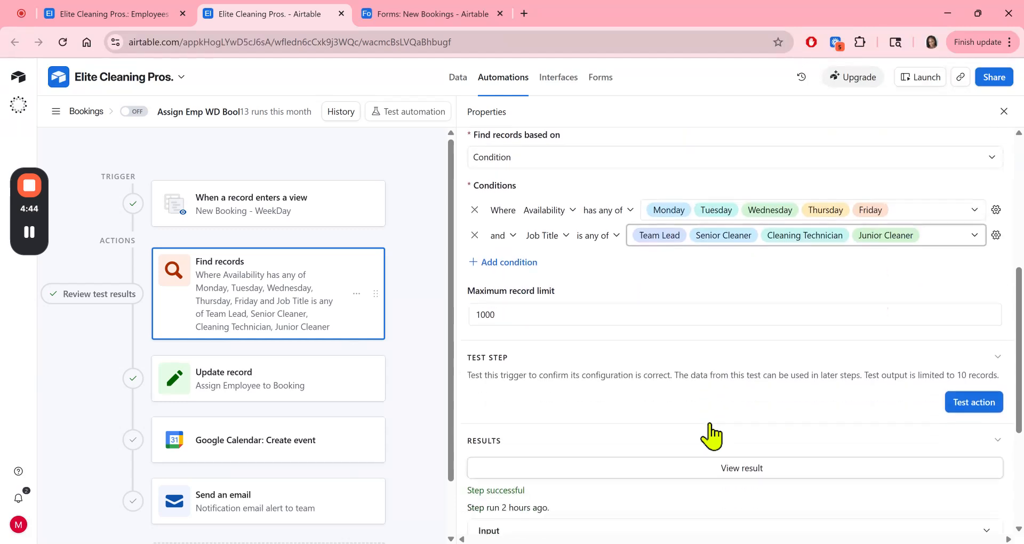
left_click(123, 19)
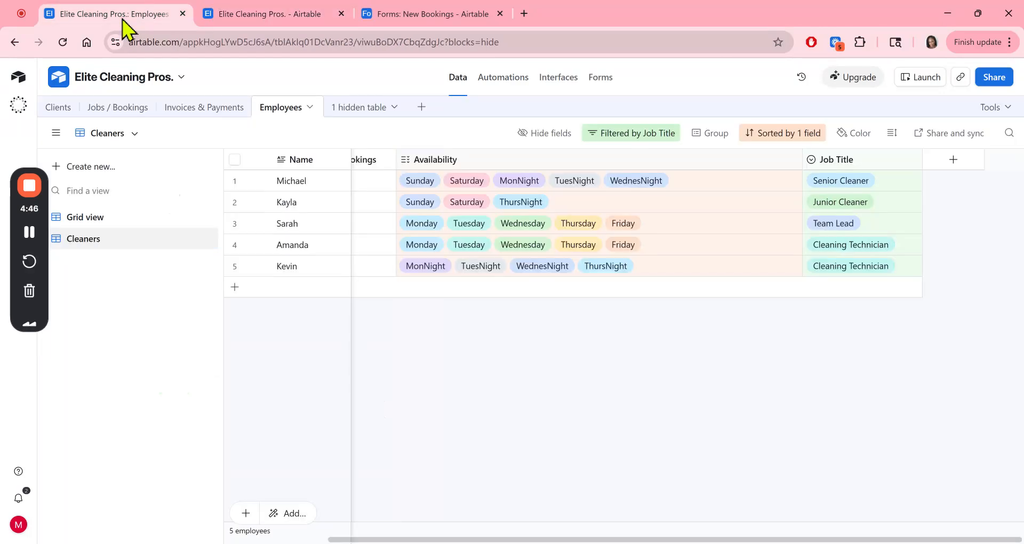
left_click(243, 16)
left_click(965, 382)
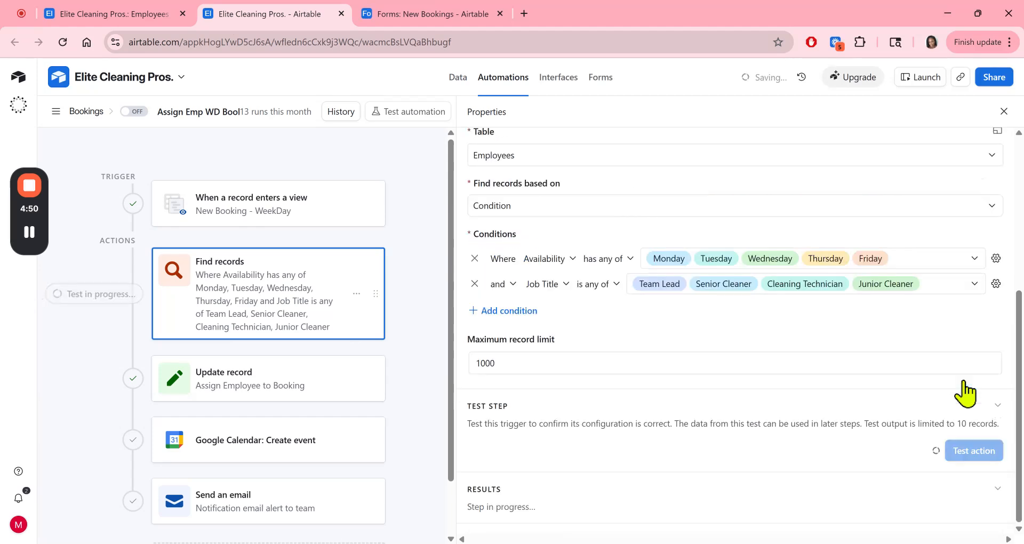
Step: View the Find records test result across all columns, including availability and job title, and close it
left_click(768, 448)
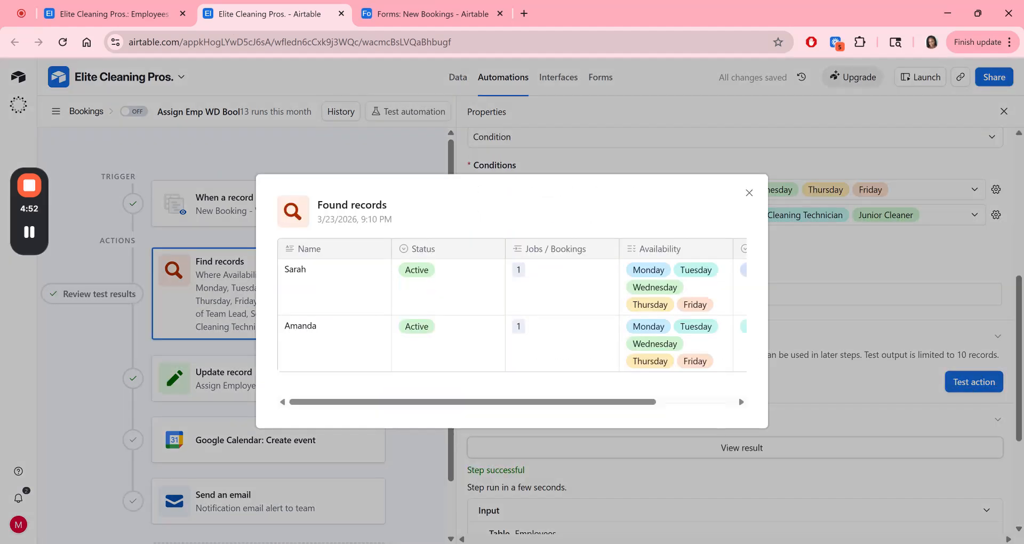
left_click_drag(465, 402, 582, 422)
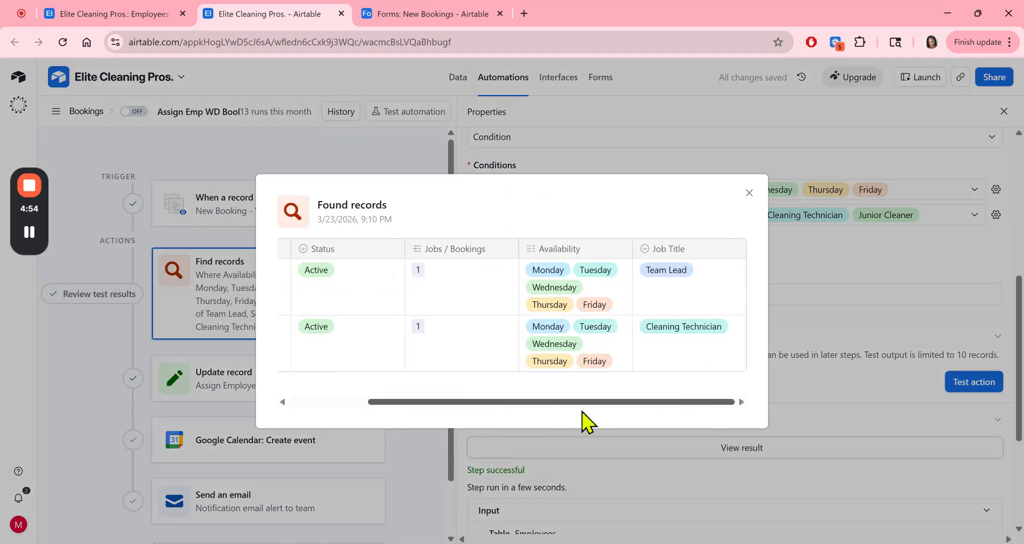
left_click_drag(677, 401, 316, 401)
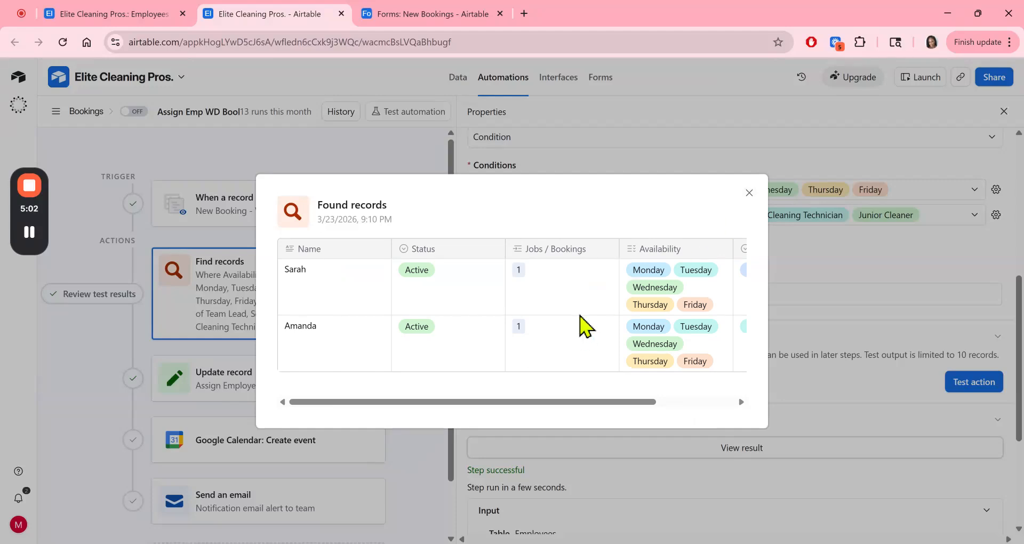
left_click(748, 194)
Step: Expand the found records in the test results, review the field values of Record 1 and collapse that record
scroll(693, 320, "down", 1)
scroll(731, 340, "down", 3)
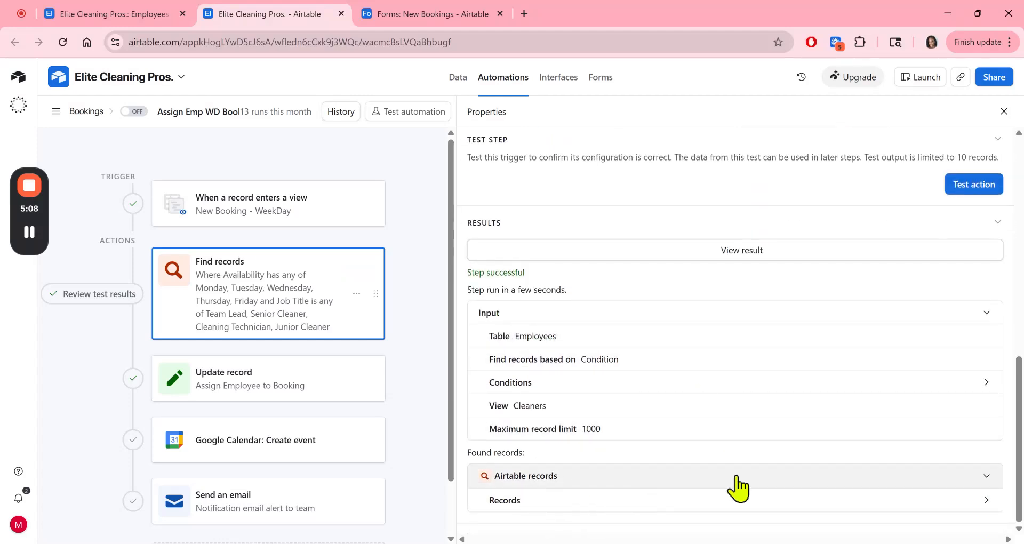
left_click(984, 500)
scroll(968, 483, "down", 1)
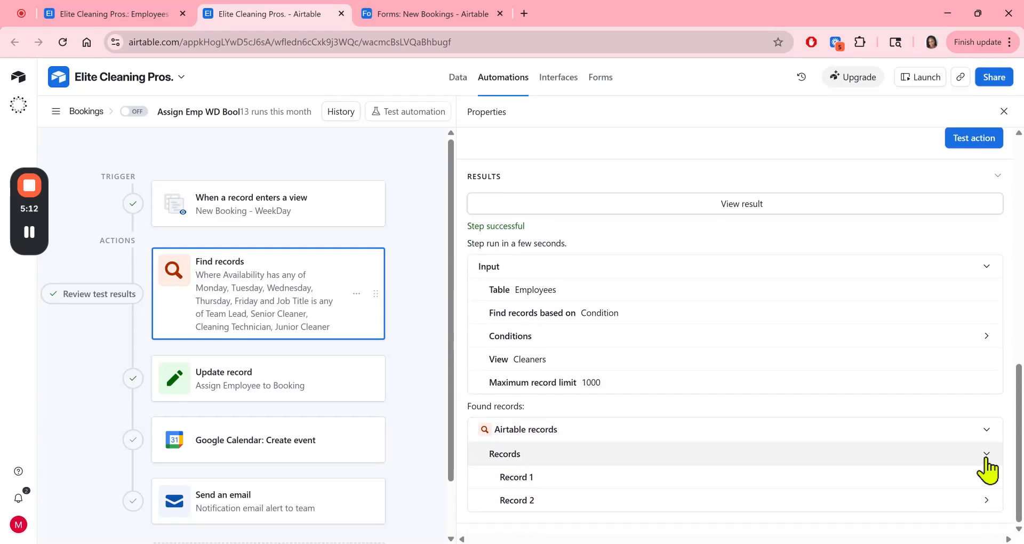
left_click(986, 430)
left_click(986, 501)
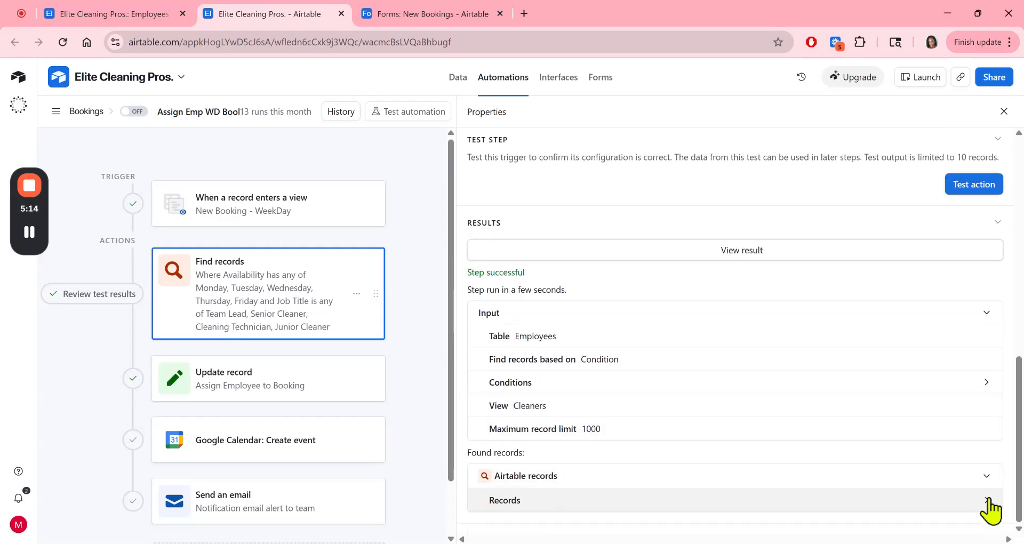
left_click(985, 502)
scroll(966, 497, "down", 1)
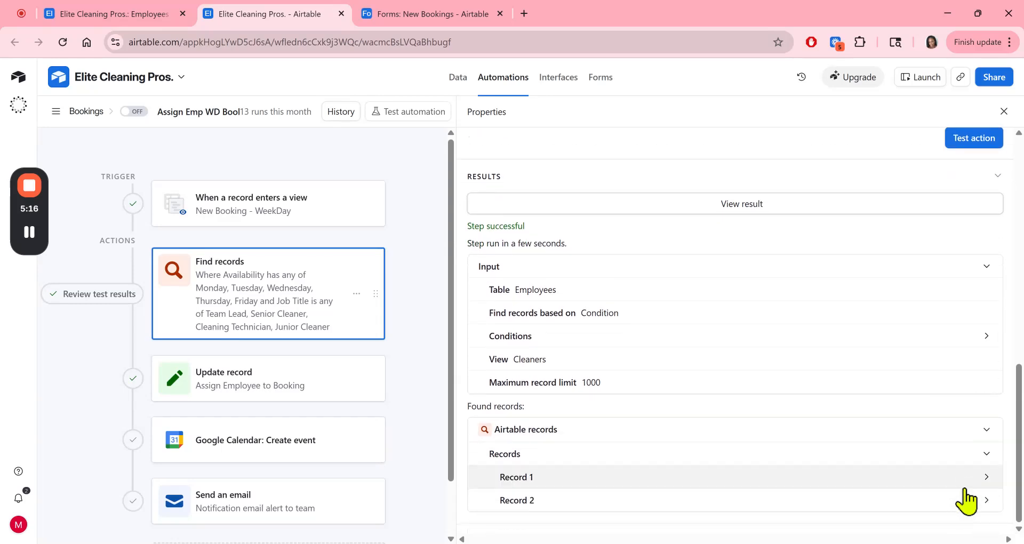
left_click(984, 480)
scroll(975, 491, "down", 1)
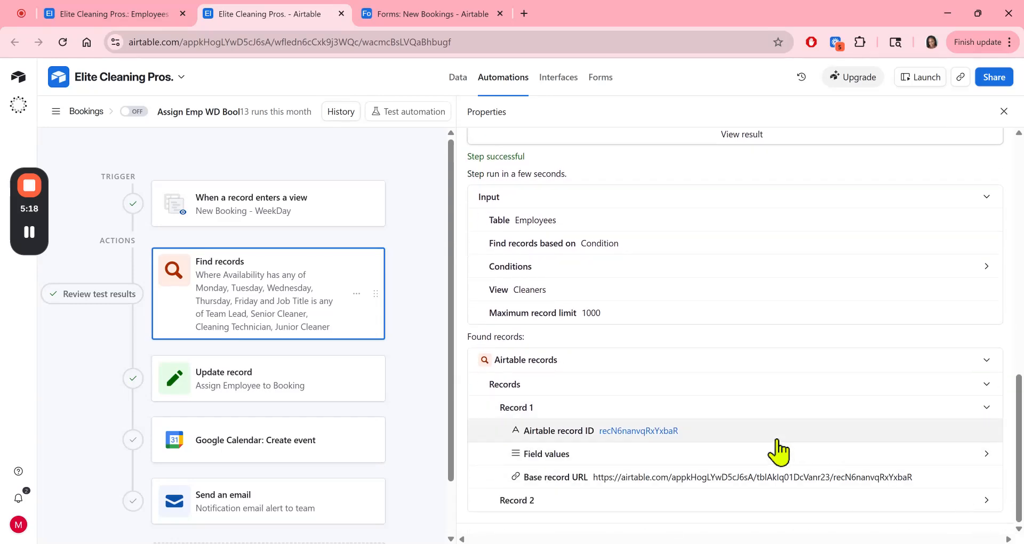
left_click(741, 461)
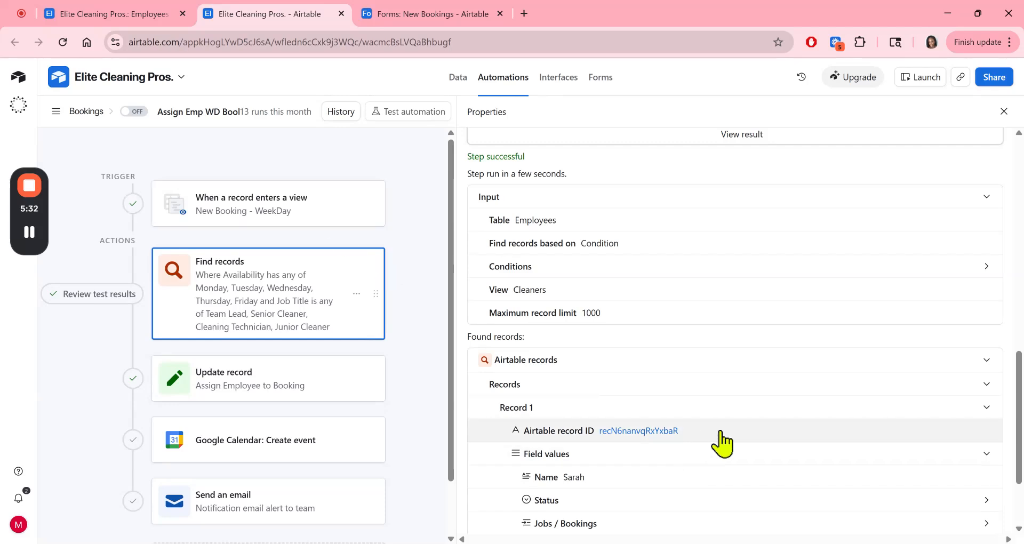
left_click(986, 408)
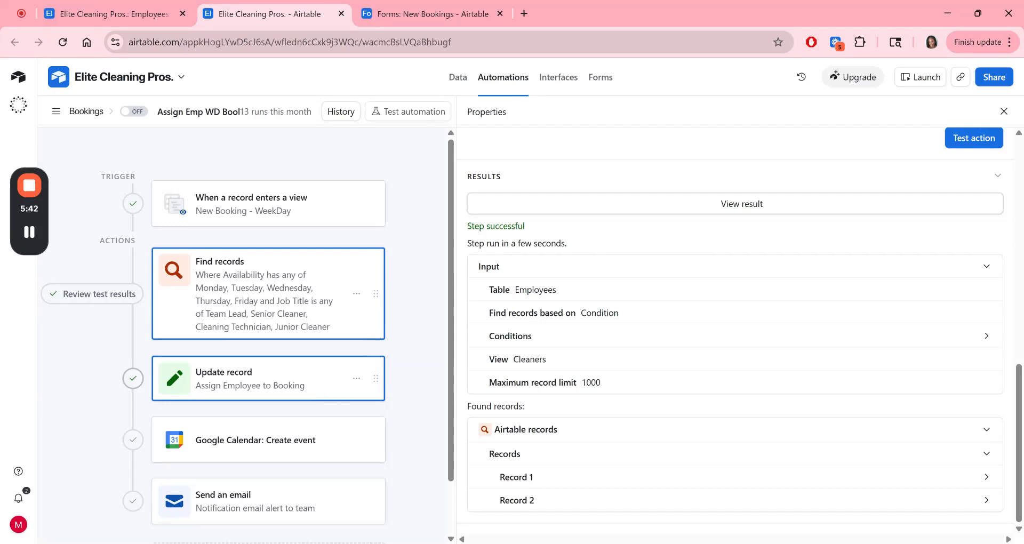
Step: Examine the Update record action's configuration, covering its action type, table, record ID, and Cleaner and Status fields
left_click(309, 392)
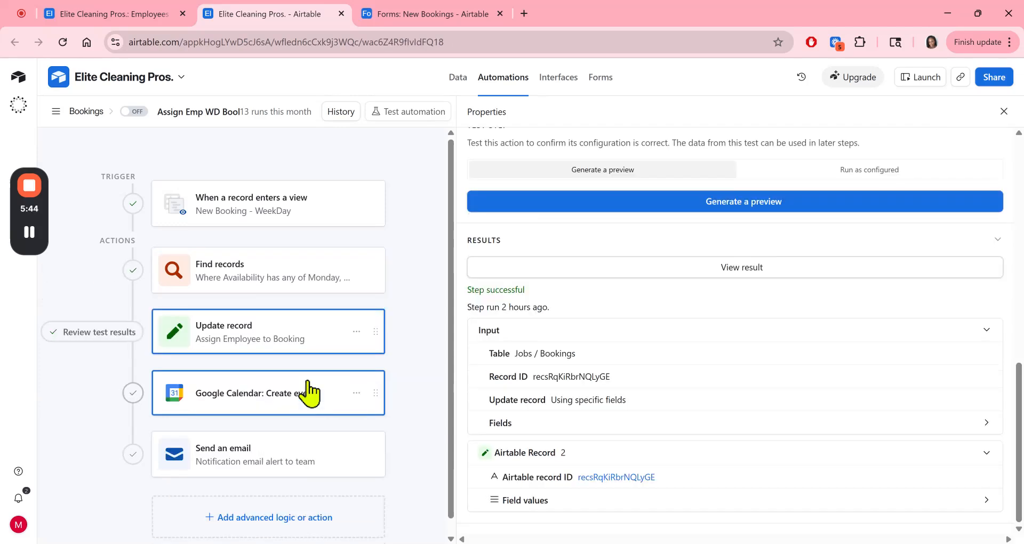
scroll(818, 288, "up", 3)
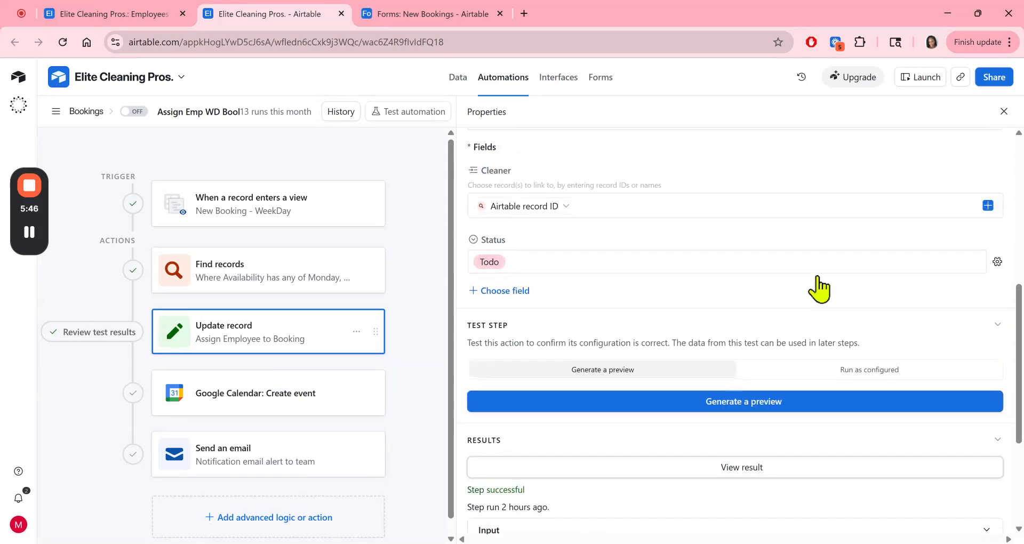
scroll(819, 288, "up", 5)
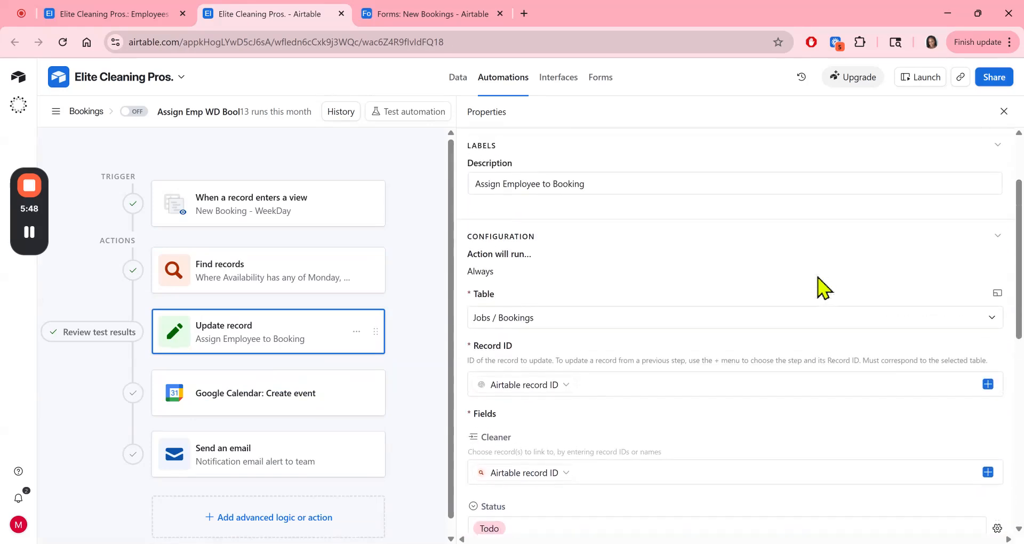
scroll(824, 288, "up", 2)
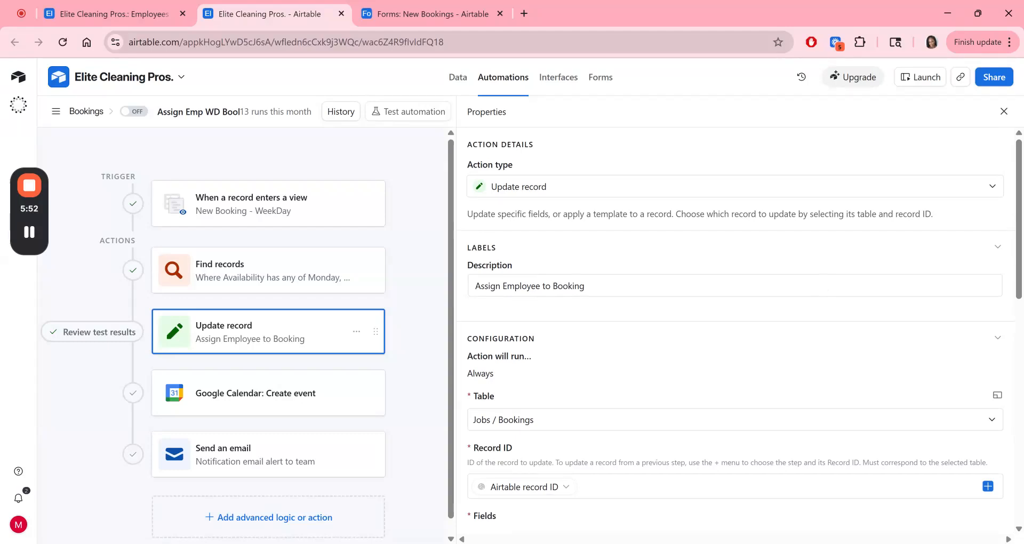
scroll(814, 283, "down", 4)
scroll(759, 283, "up", 4)
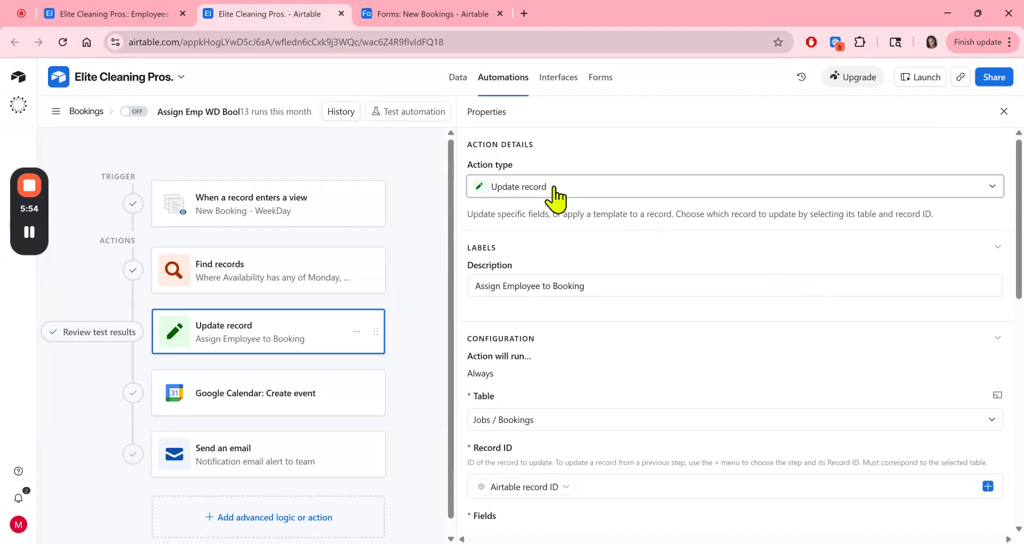
scroll(804, 219, "down", 6)
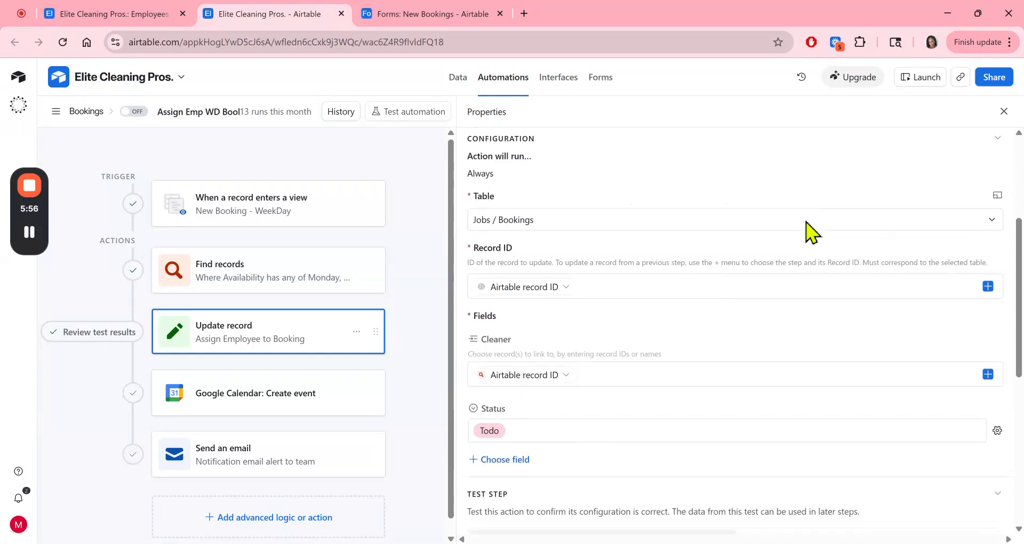
scroll(804, 224, "up", 3)
Step: Inspect booking 2's Cleaner cell and the filter conditions in the New Booking - WeekDay view of Jobs / Bookings
left_click(120, 15)
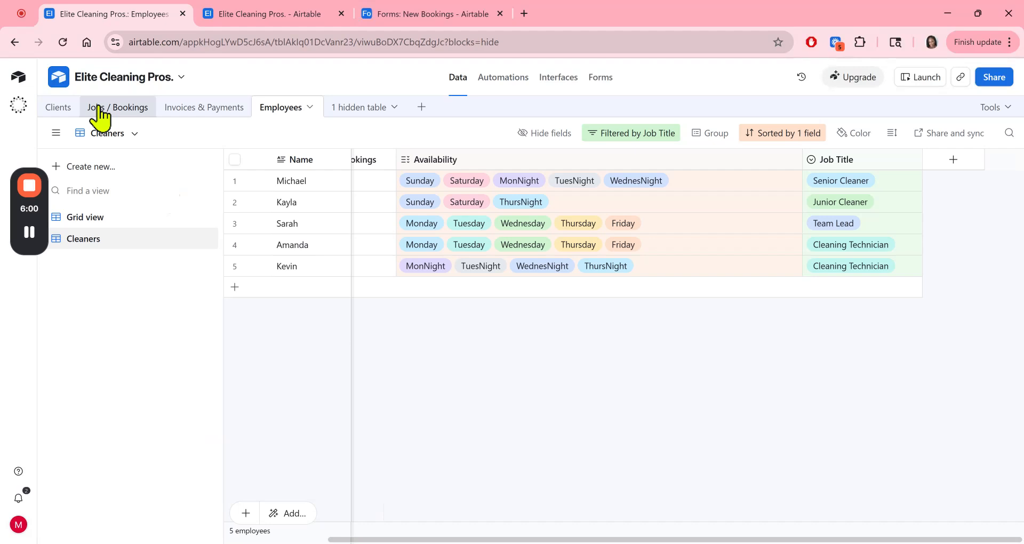
left_click(99, 109)
scroll(542, 539, "left", 5)
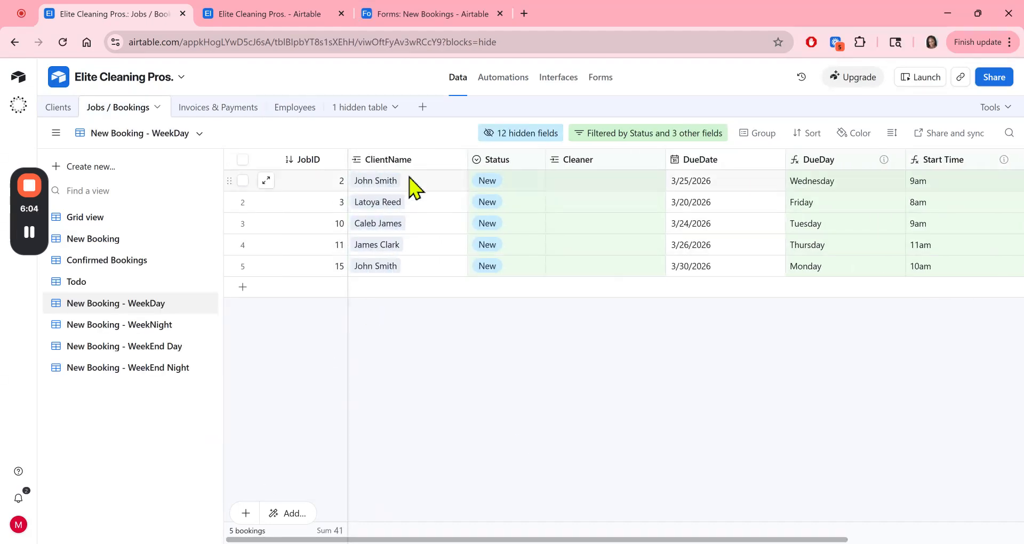
left_click(592, 182)
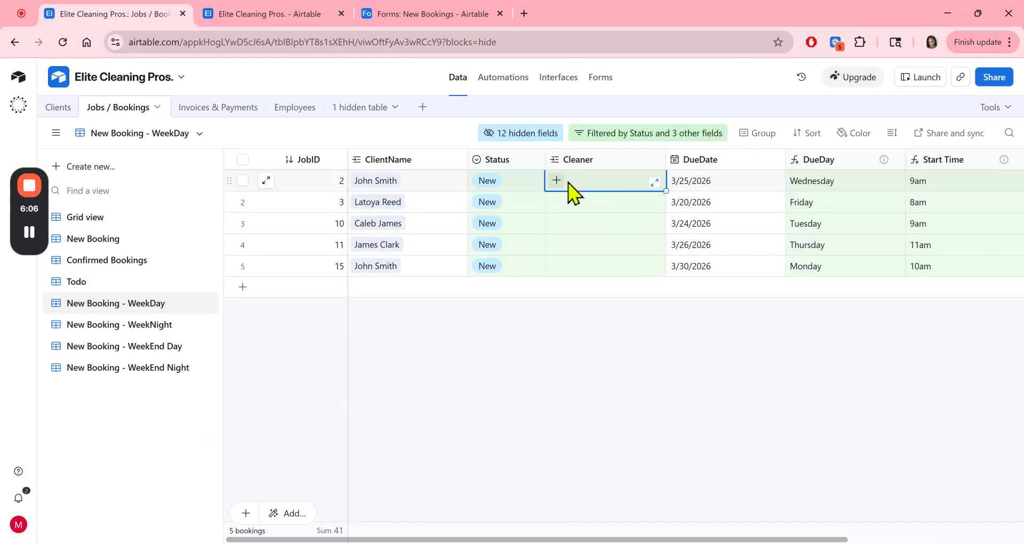
left_click(607, 138)
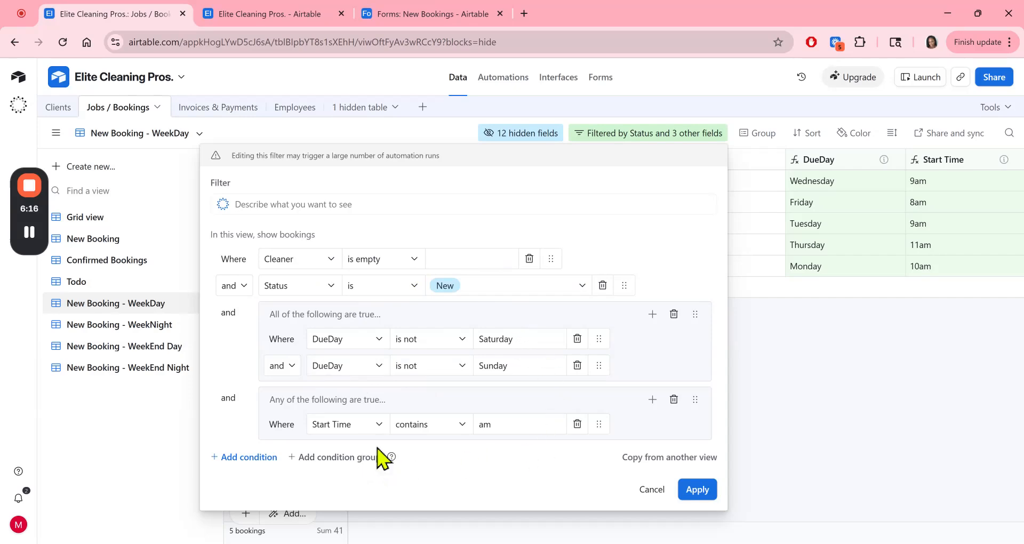
left_click(696, 489)
Step: Return to the Update record action in the automation and review its record ID and its Cleaner and Status values
left_click(238, 16)
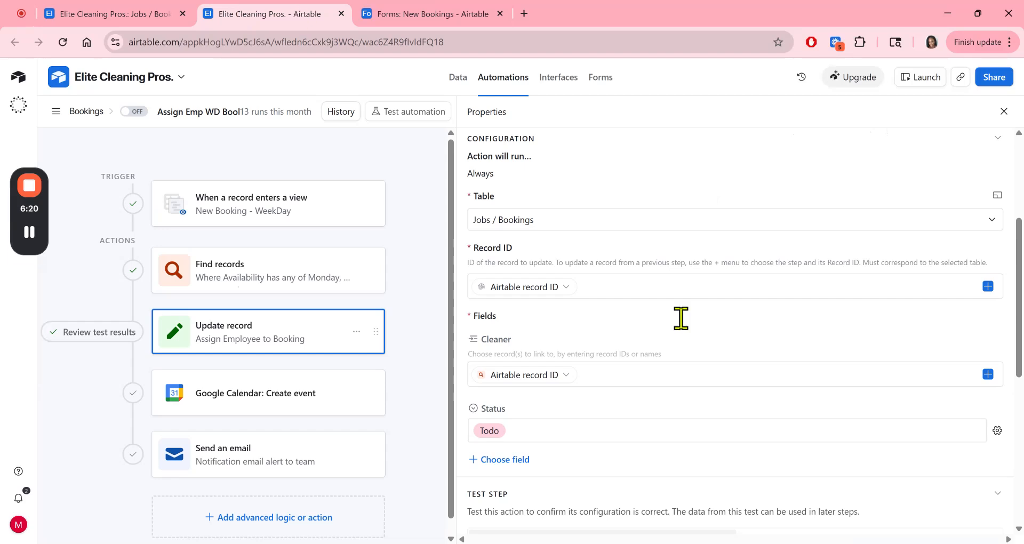
scroll(835, 323, "down", 3)
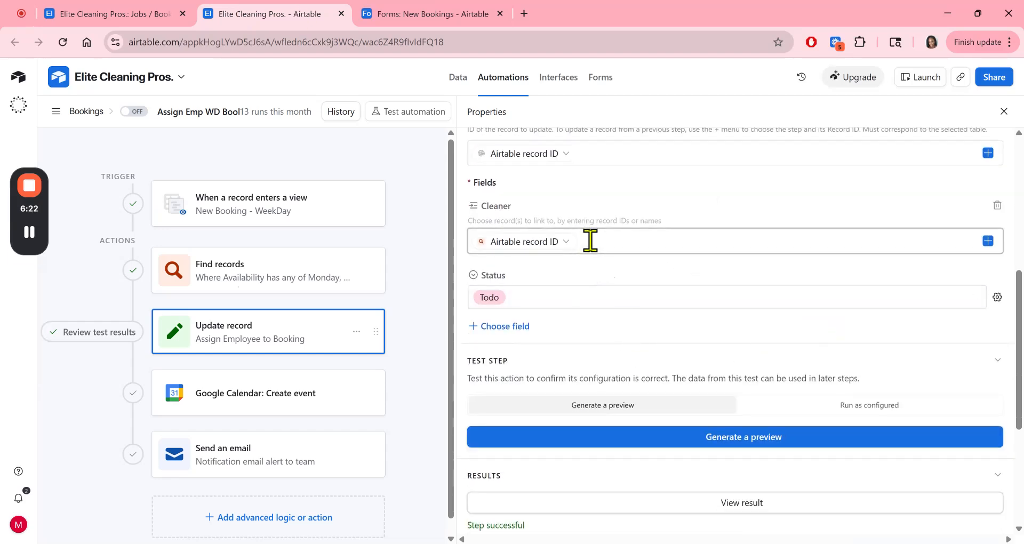
scroll(614, 261, "up", 2)
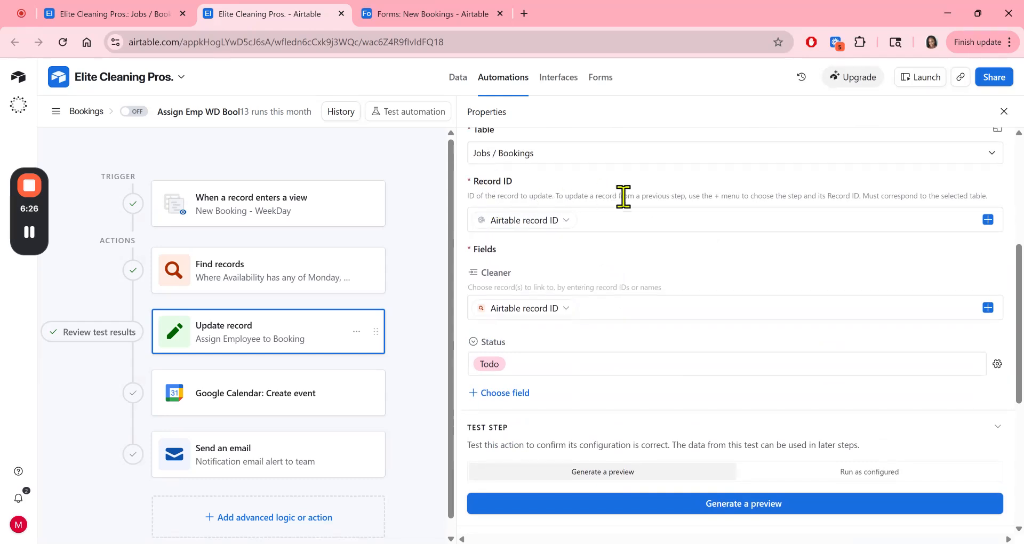
Step: Review the trigger data offered for the Record ID, compare it with the trigger's test record, and return to the Update record action
left_click(620, 223)
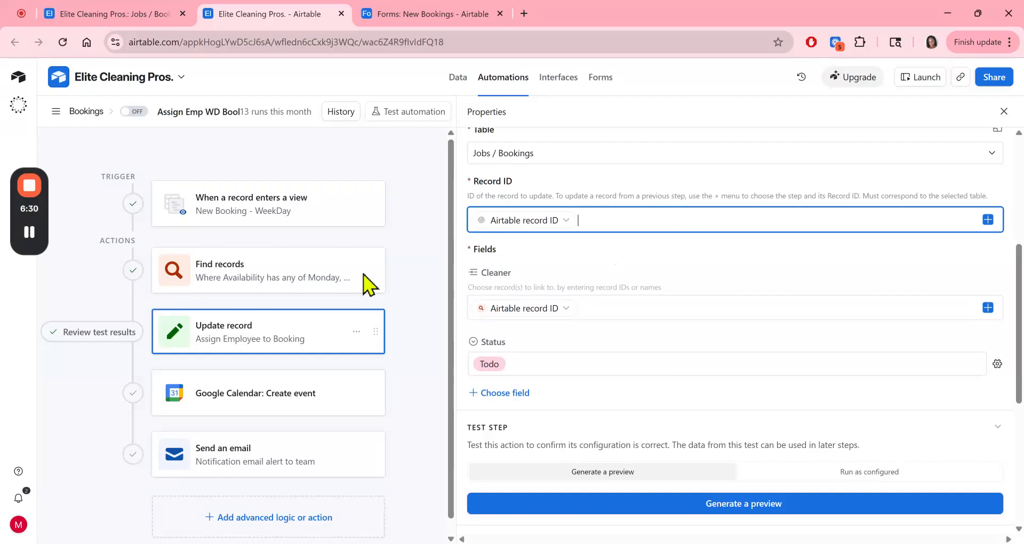
left_click(987, 219)
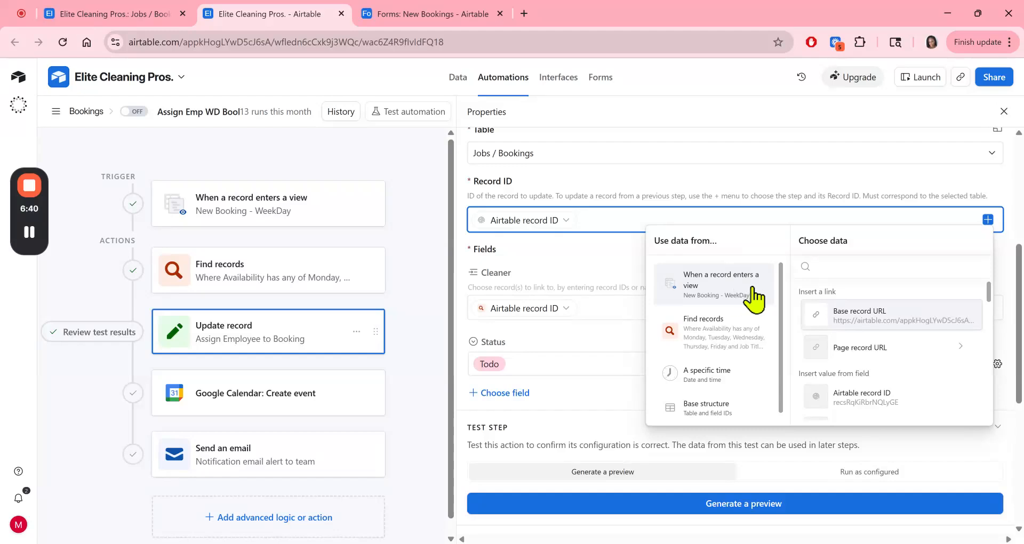
scroll(944, 349, "down", 1)
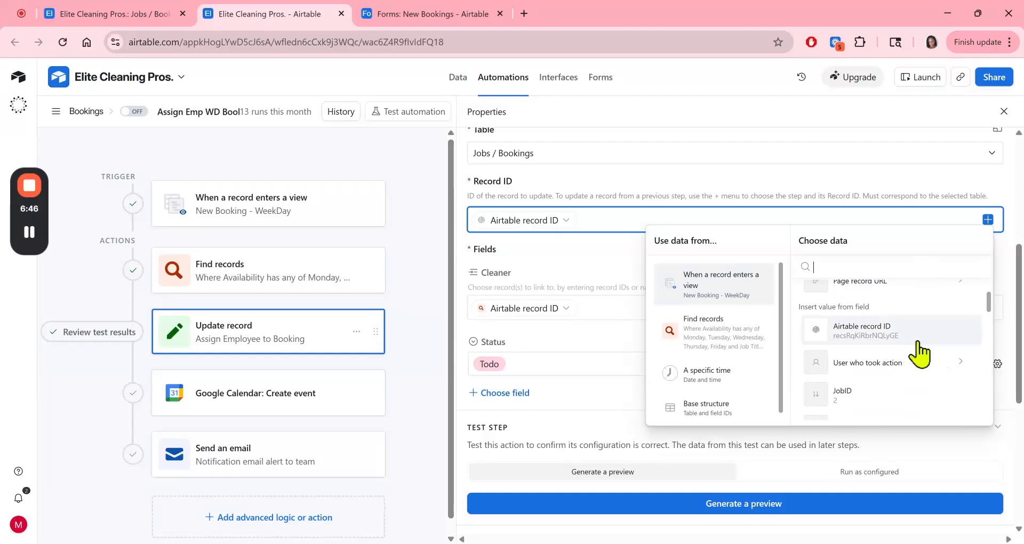
left_click(315, 222)
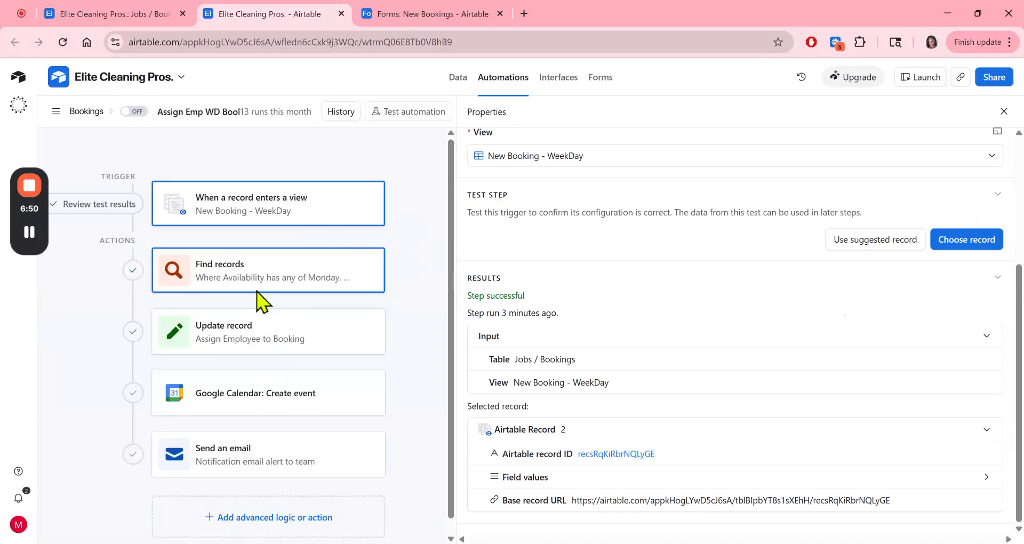
left_click(275, 350)
scroll(871, 292, "down", 6)
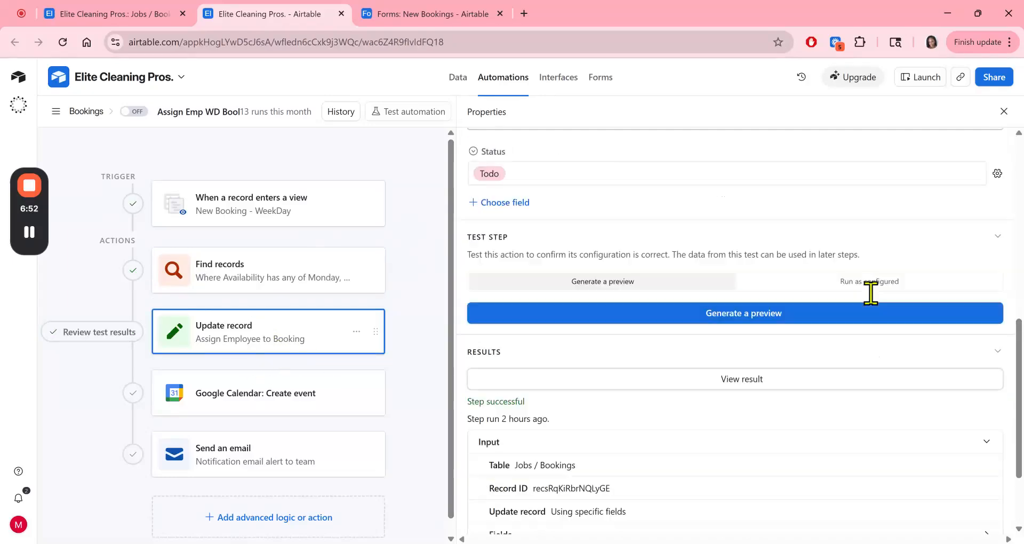
scroll(875, 303, "up", 6)
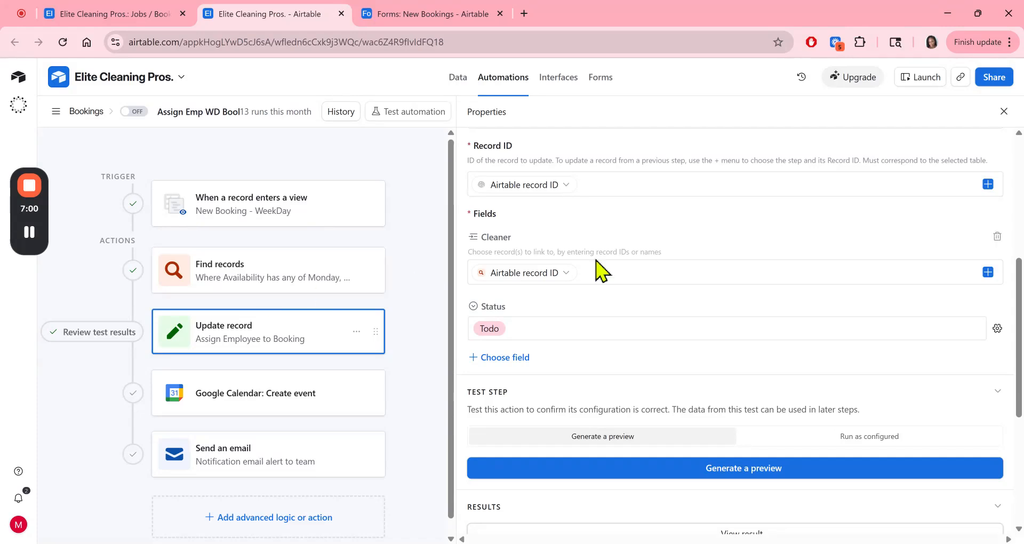
Step: Insert the new list of Airtable record IDs from Find records into the Cleaner field, and remove the duplicate entry
left_click(988, 272)
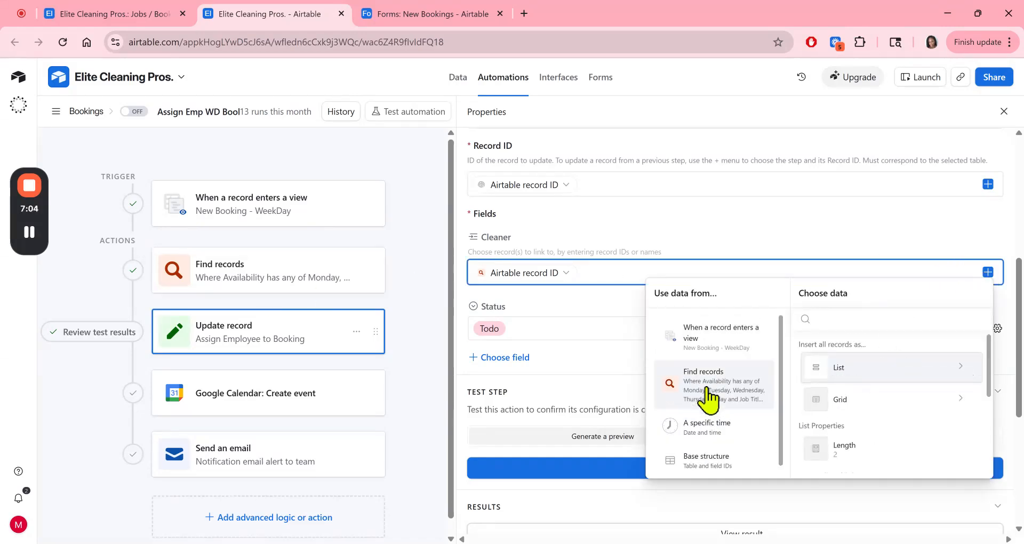
scroll(922, 398, "down", 5)
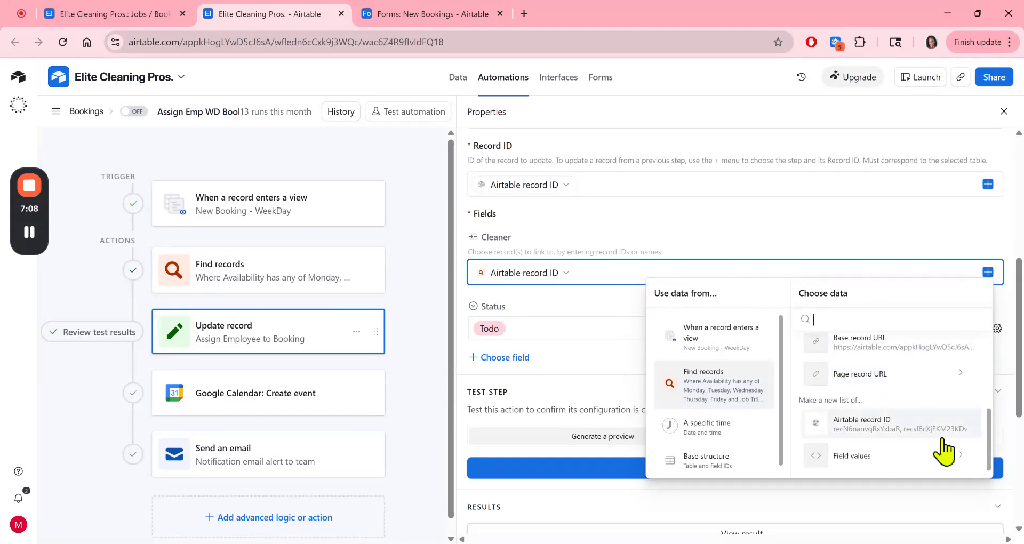
left_click(931, 429)
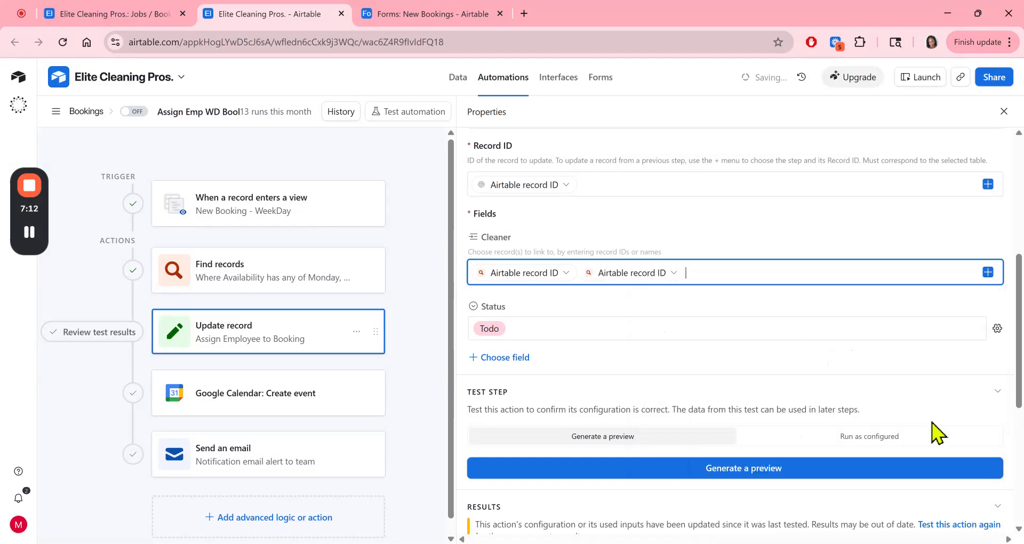
mouse_move(626, 287)
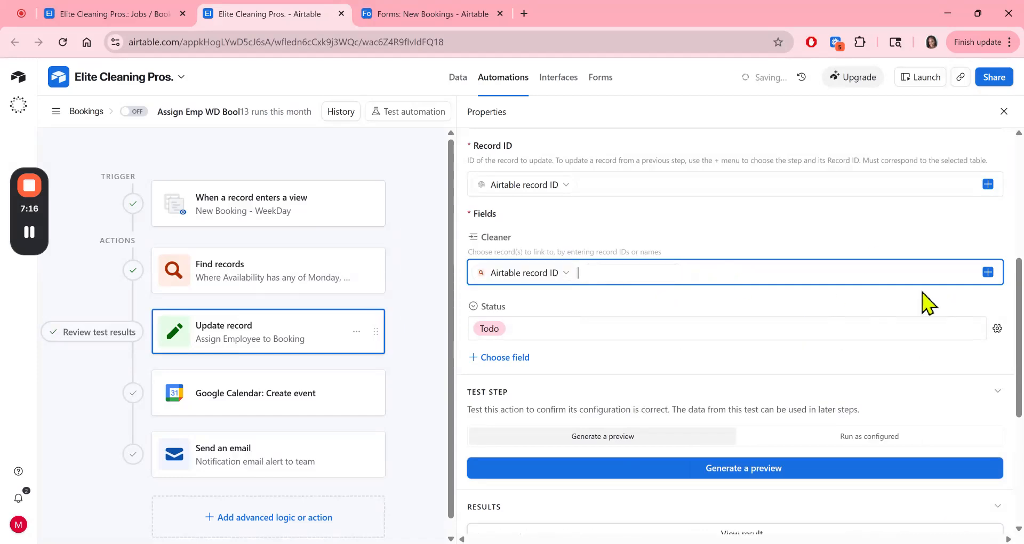
Step: Compare the bookings' Status in the New Booking - WeekDay view with the Update record action's Status setting, keeping Todo selected
scroll(773, 320, "down", 3)
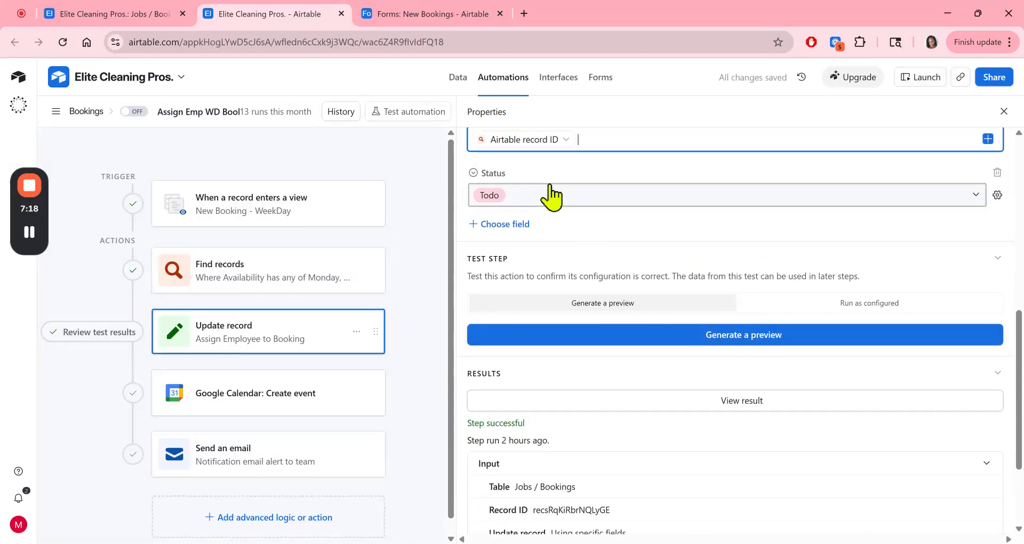
left_click(73, 16)
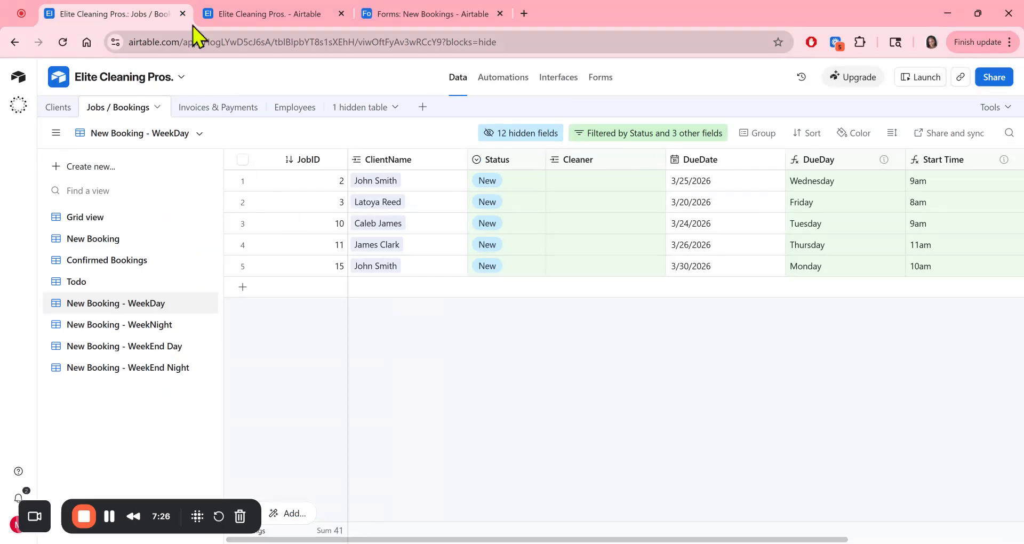
left_click(249, 16)
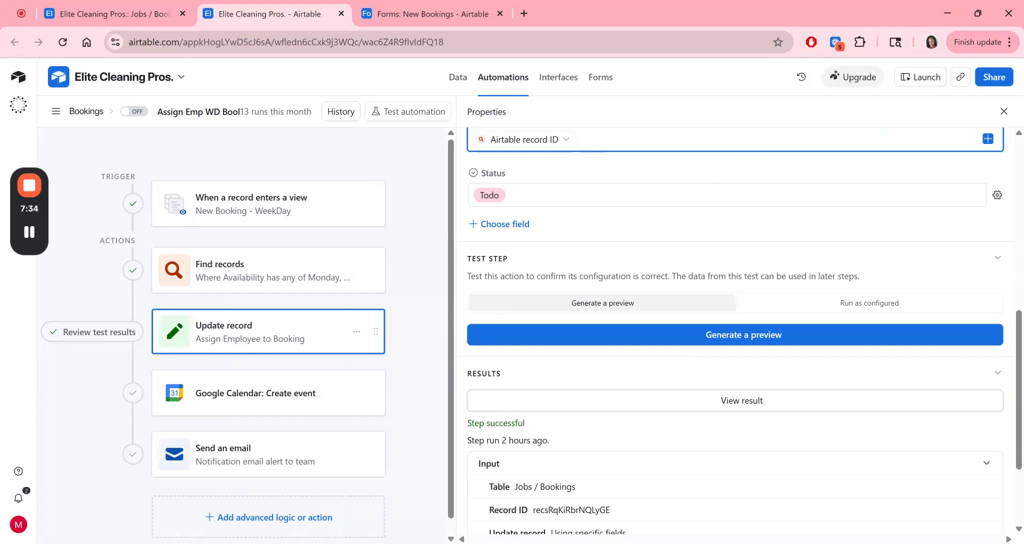
scroll(661, 219, "up", 2)
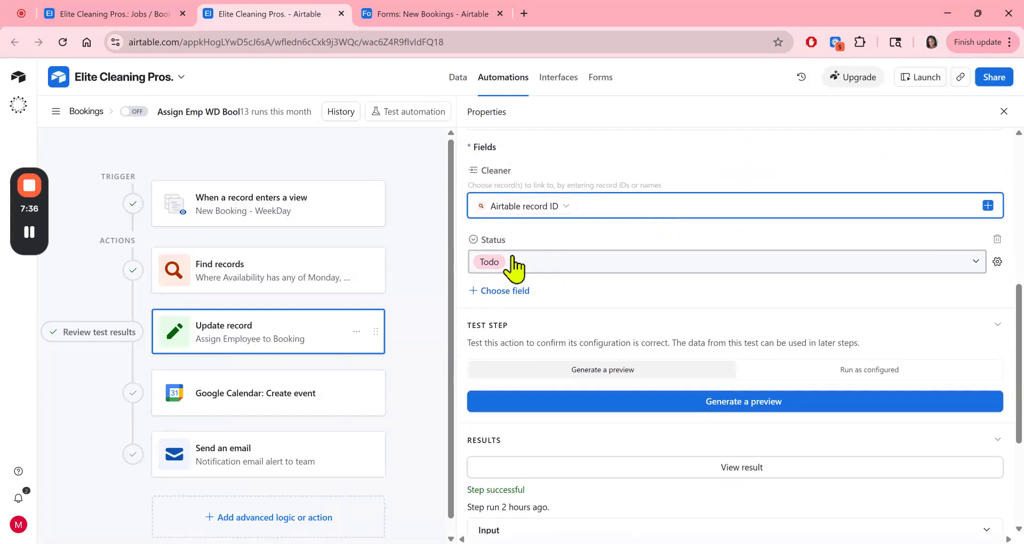
scroll(605, 293, "down", 2)
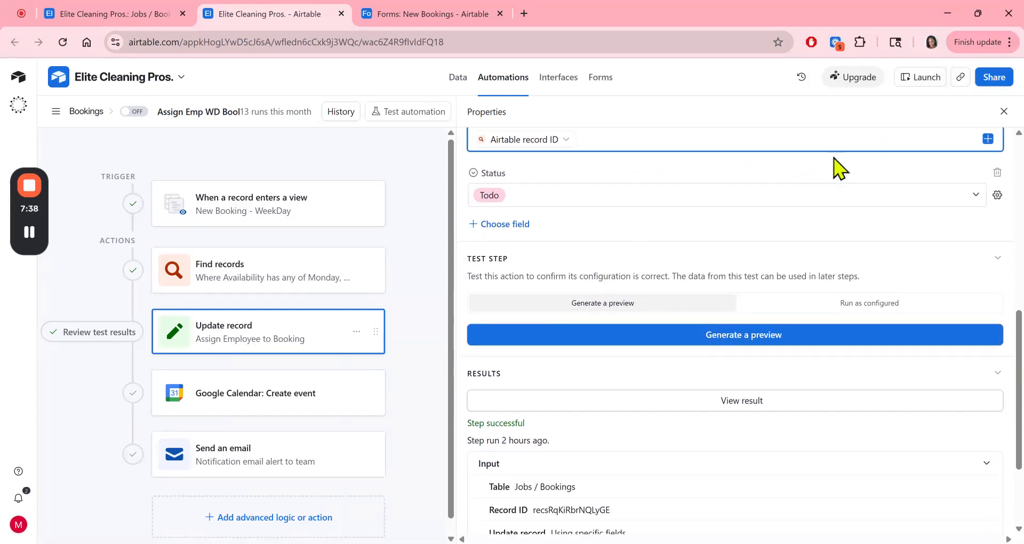
left_click(812, 197)
left_click(510, 265)
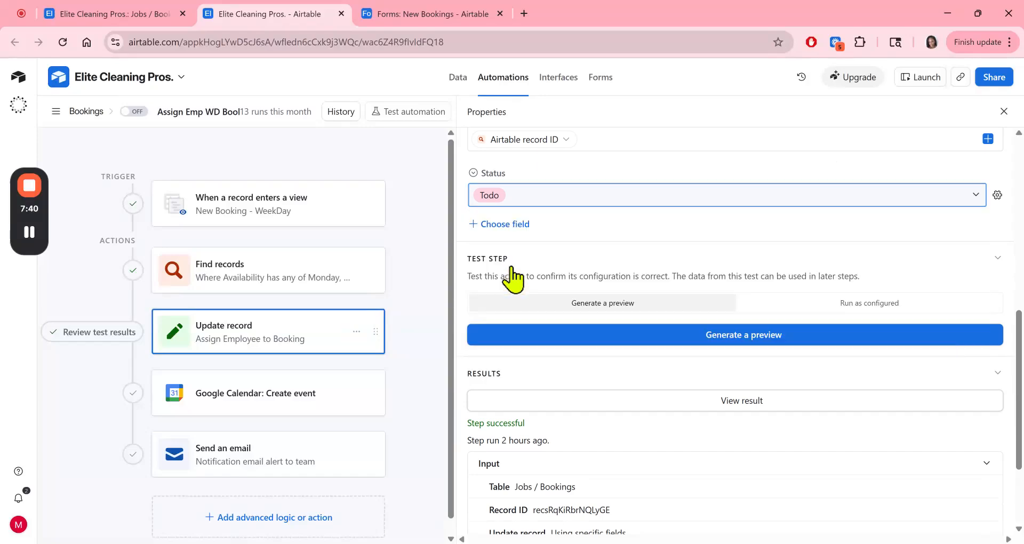
Step: Test the Update record action by generating a preview
scroll(696, 275, "down", 1)
scroll(696, 275, "down", 3)
left_click(654, 201)
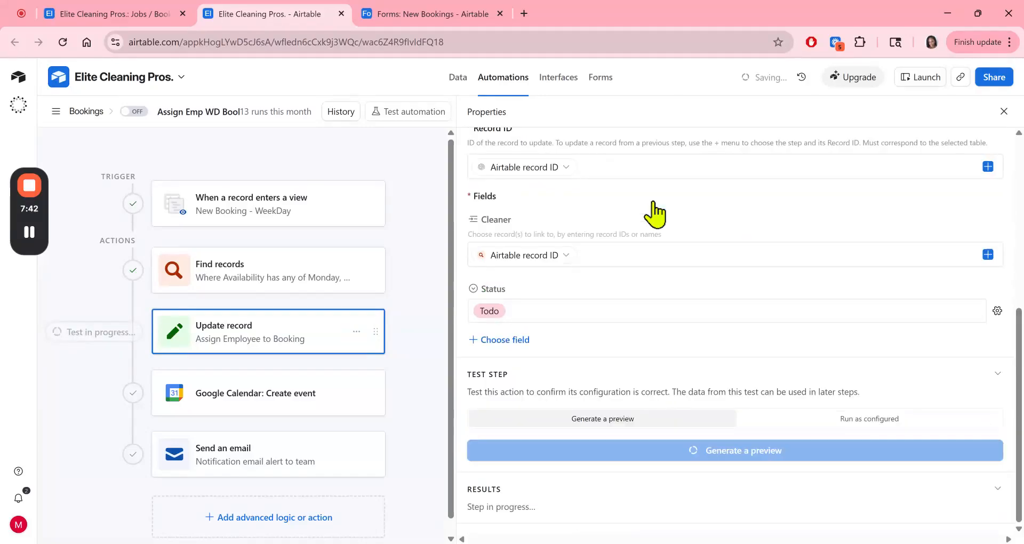
Step: Open the preview result, review the updated record's Status and Cleaner values, and close the result
left_click(709, 260)
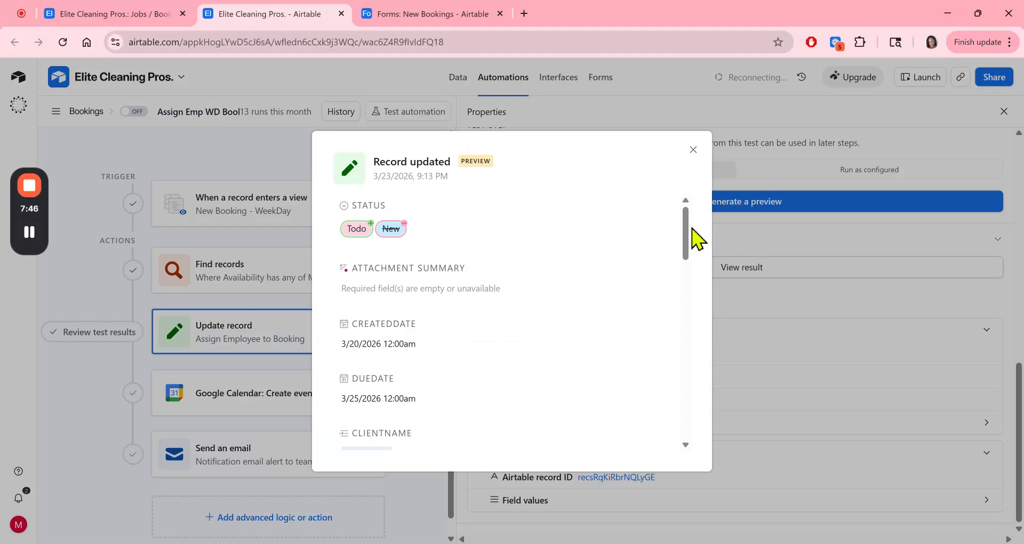
left_click_drag(686, 235, 692, 302)
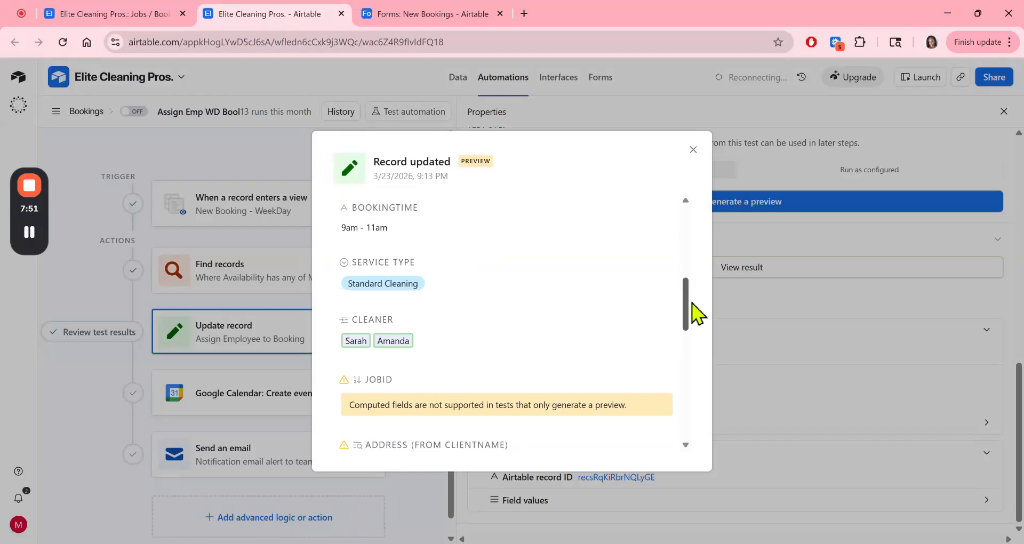
scroll(696, 314, "up", 1)
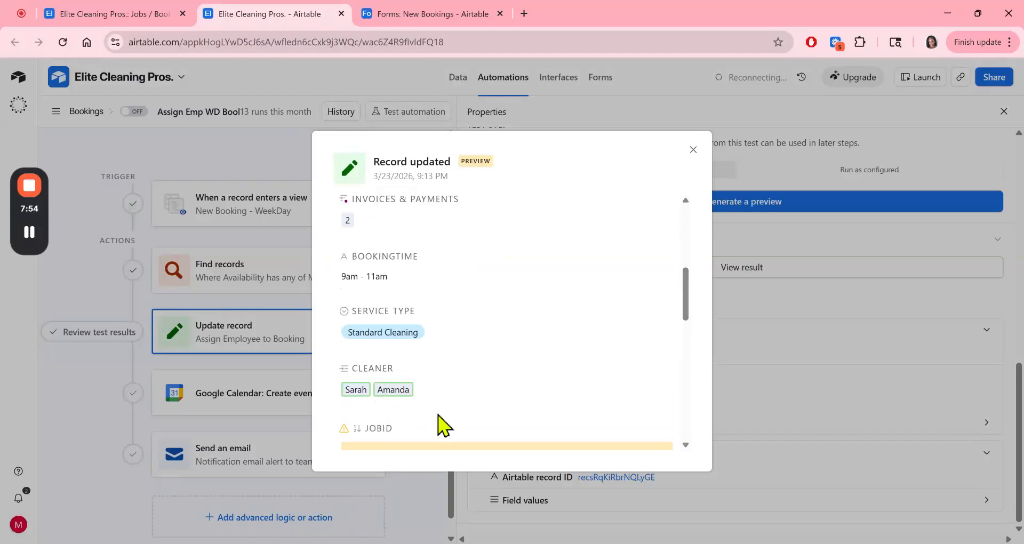
scroll(487, 377, "up", 5)
scroll(487, 376, "up", 1)
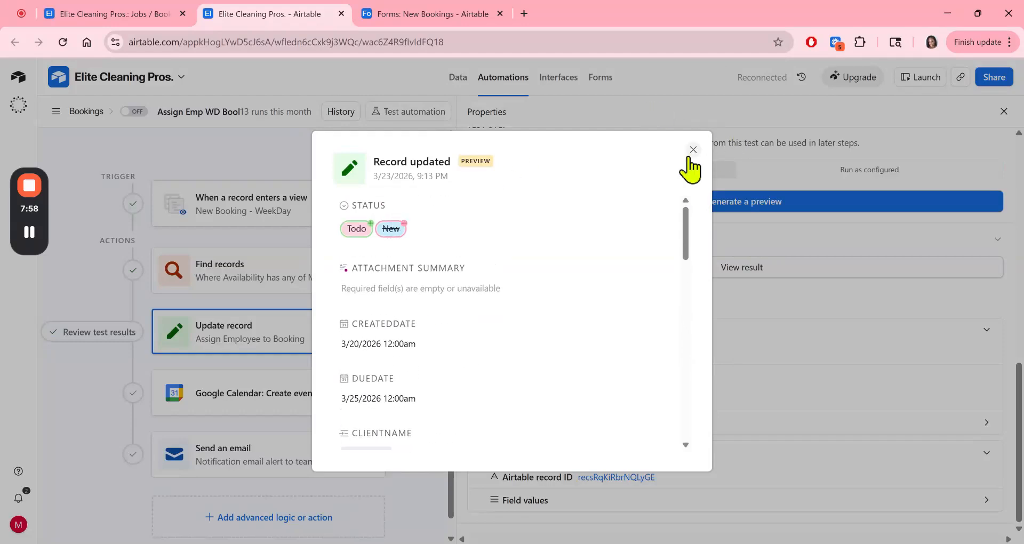
left_click(693, 150)
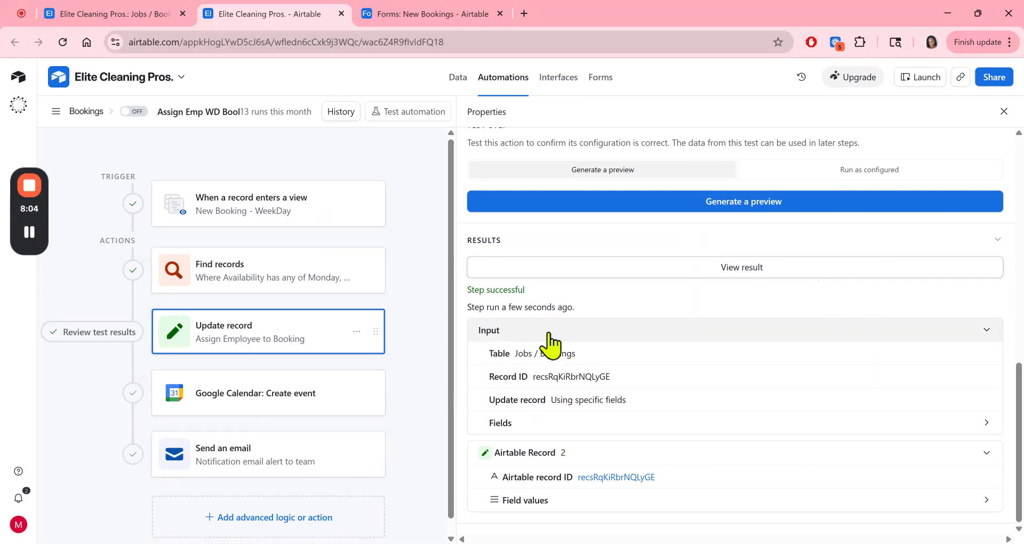
Step: Open the Google Calendar create event action and examine its action type and the Google Calendar integration options
left_click(331, 406)
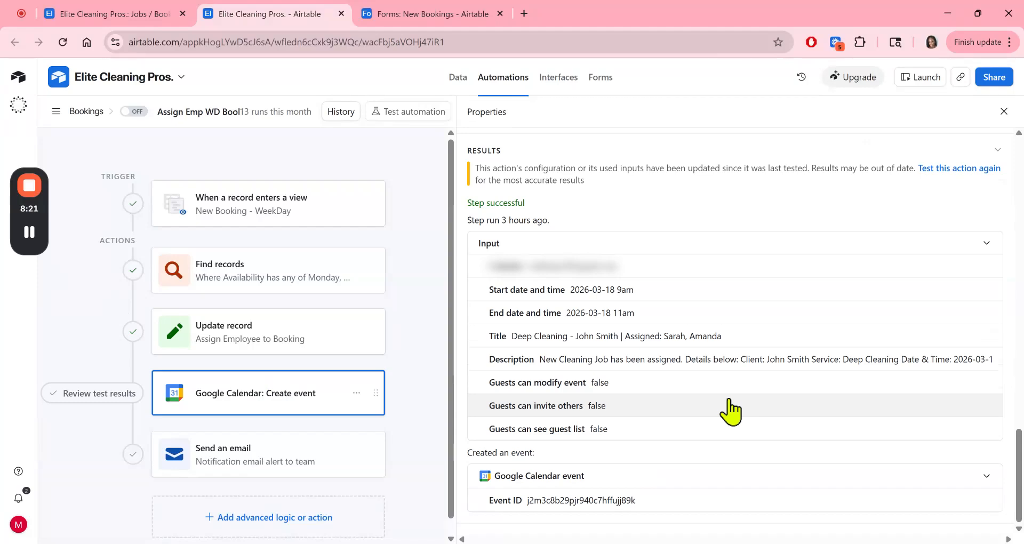
scroll(733, 411, "up", 15)
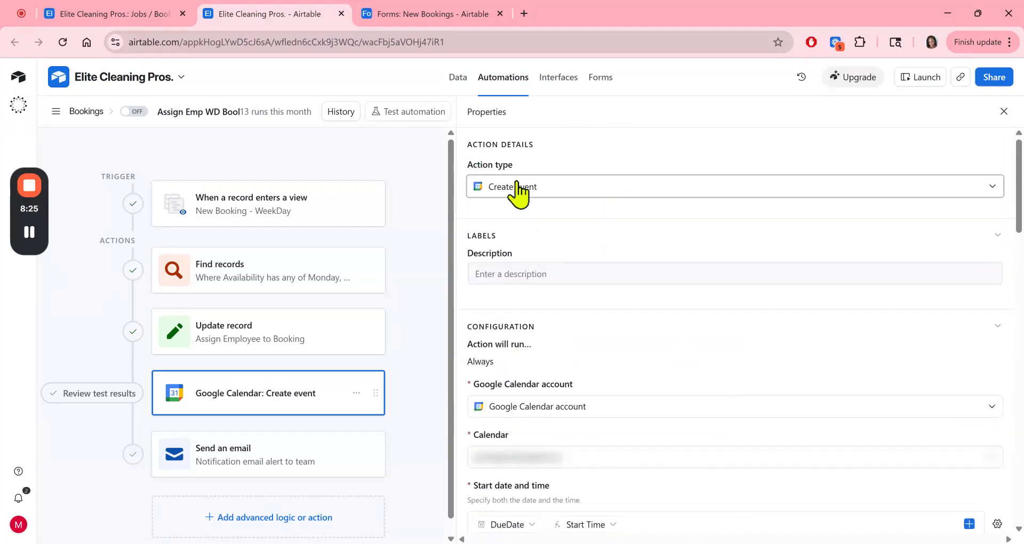
left_click(517, 188)
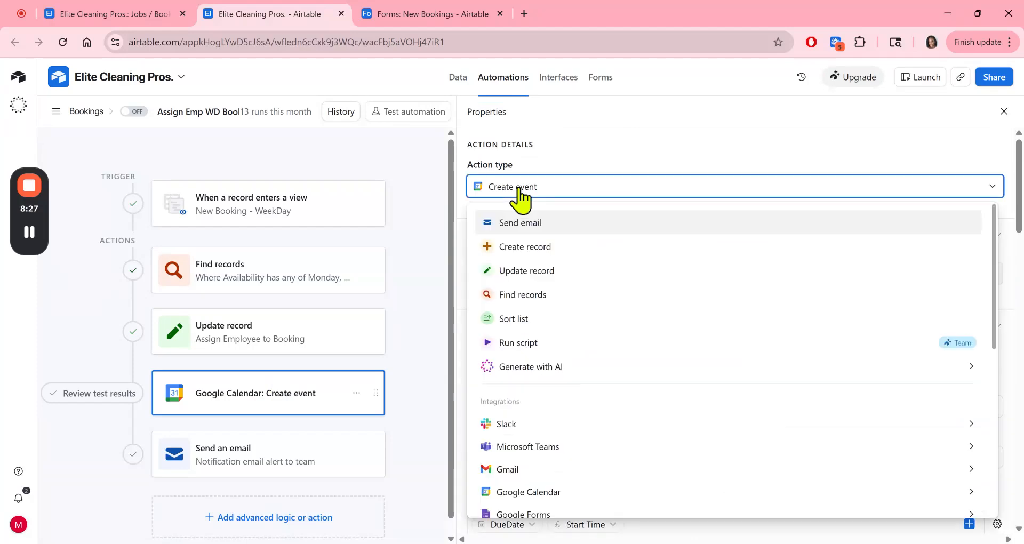
mouse_move(559, 500)
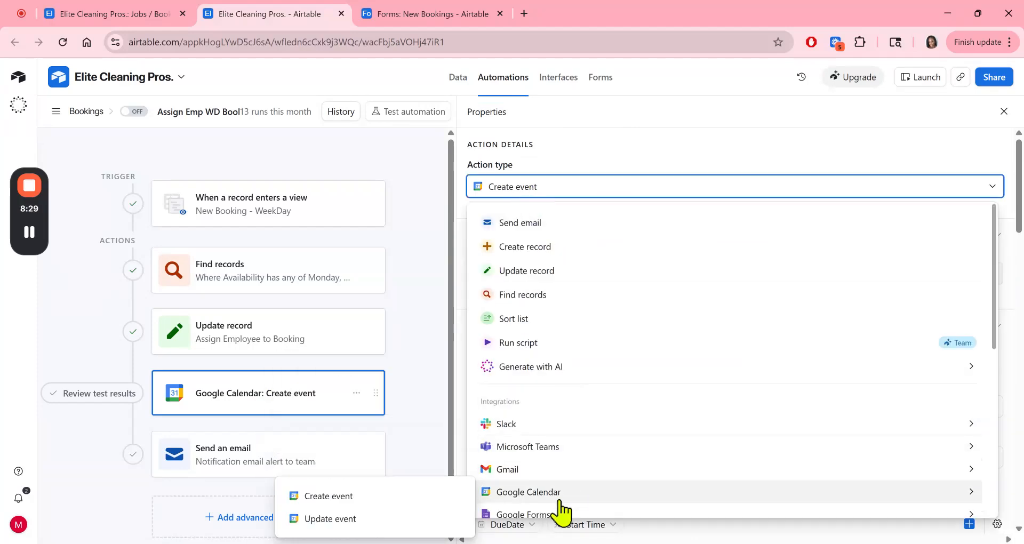
left_click(748, 154)
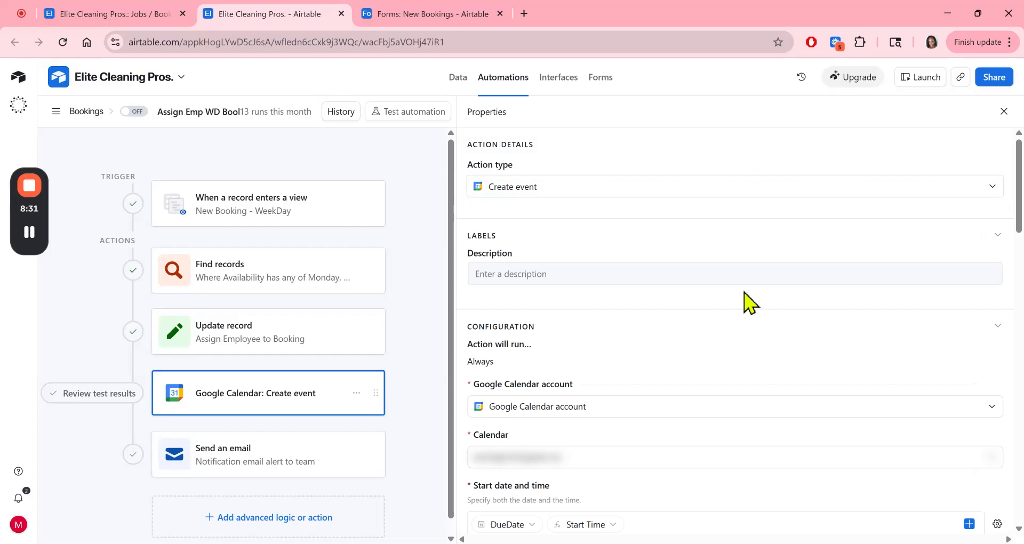
Step: Label the Google Calendar action with the description "Add Booking to Employee Calendar"
scroll(749, 302, "down", 4)
scroll(690, 295, "up", 3)
left_click(554, 208)
type("Add")
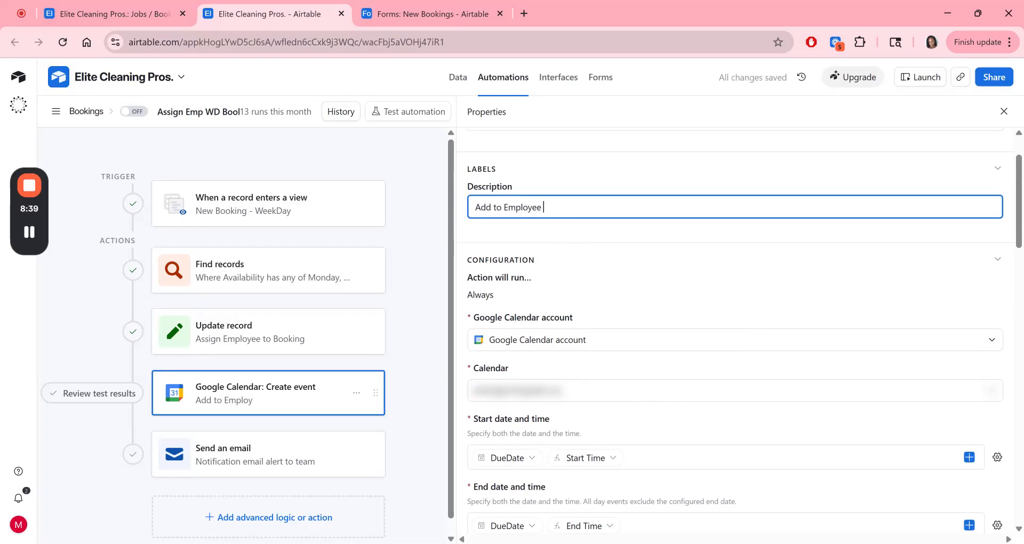
type("to Employee Calendar")
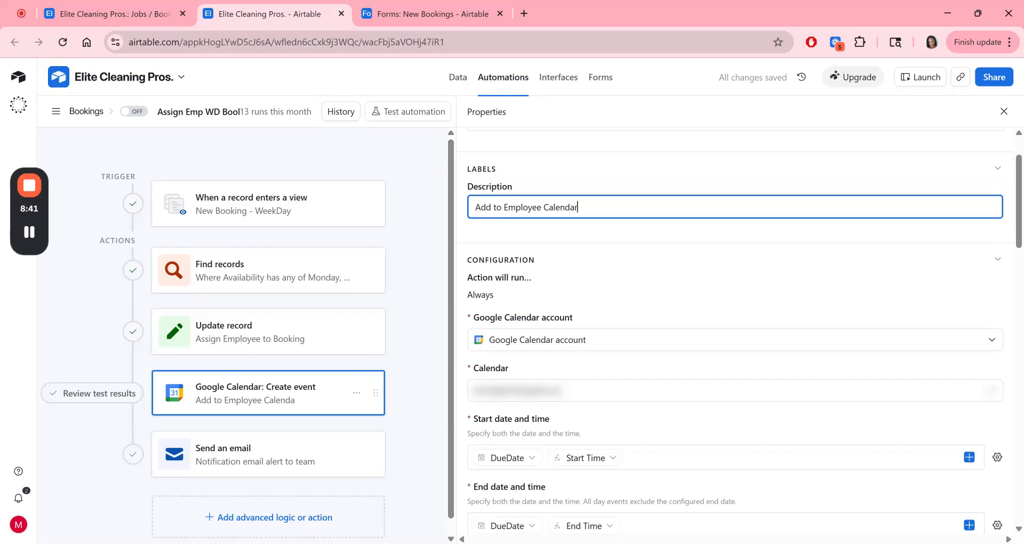
left_click(492, 207)
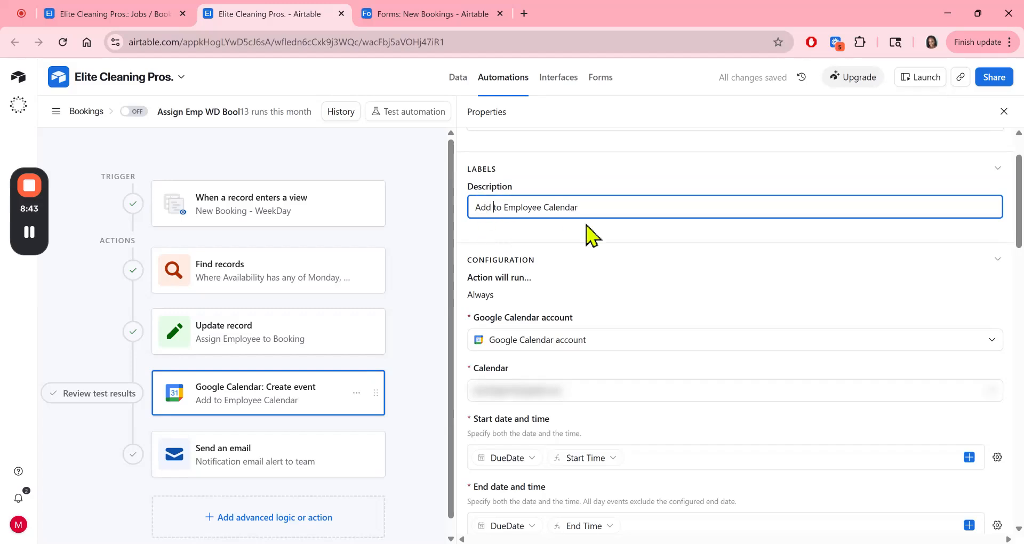
type("Booking")
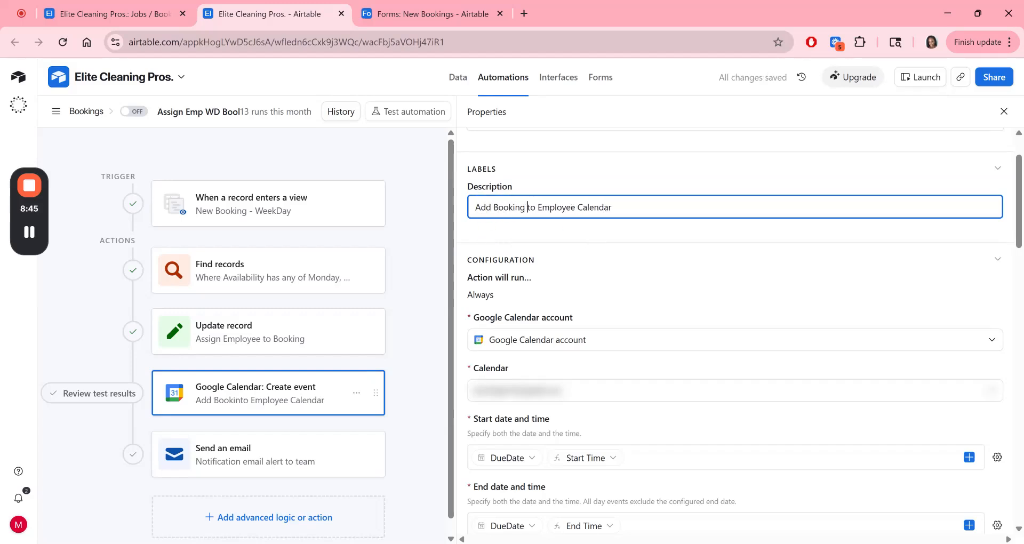
Step: Review the event's start and end date and time settings, and compare them with the DueDate and Start Time fields in Jobs / Bookings
scroll(708, 229, "down", 4)
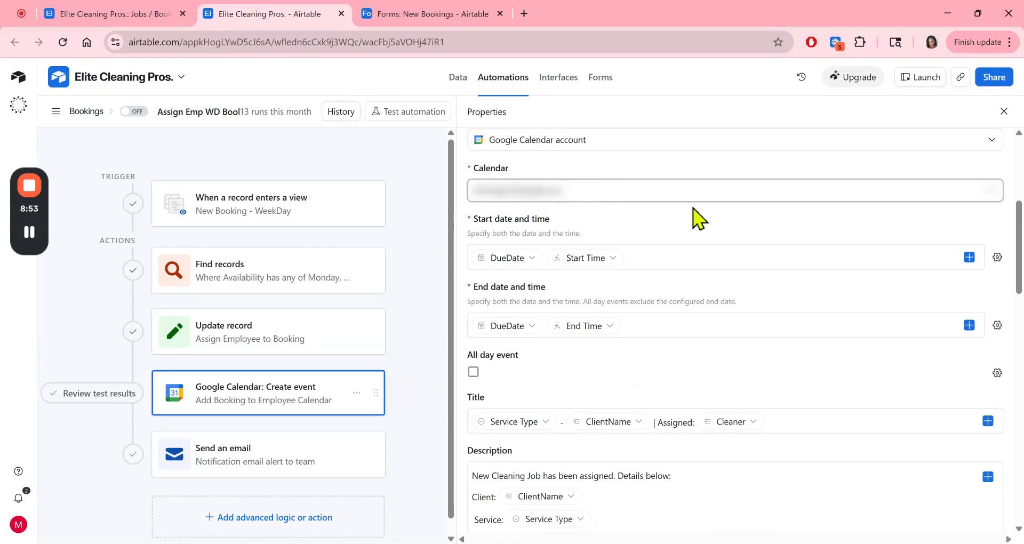
scroll(684, 236, "down", 1)
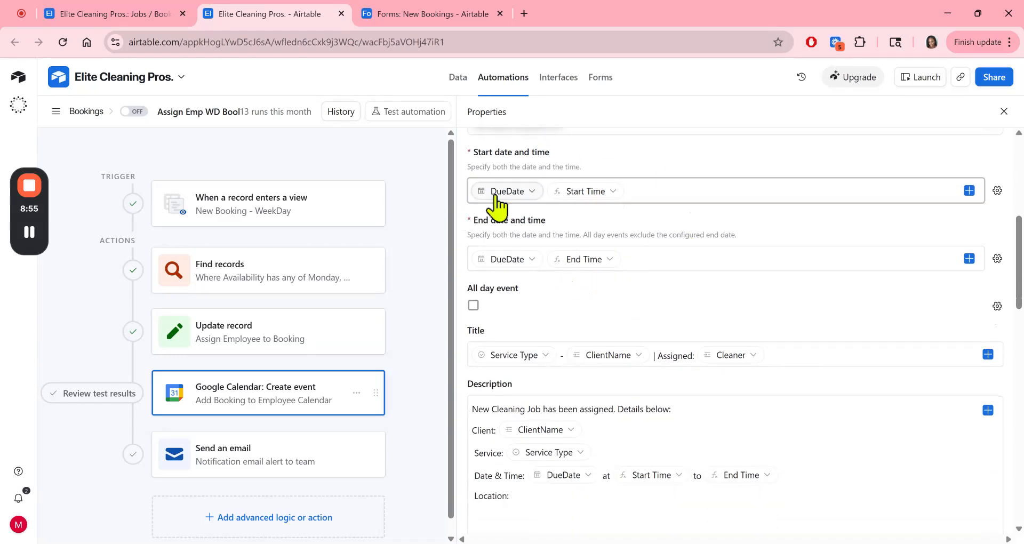
left_click(123, 15)
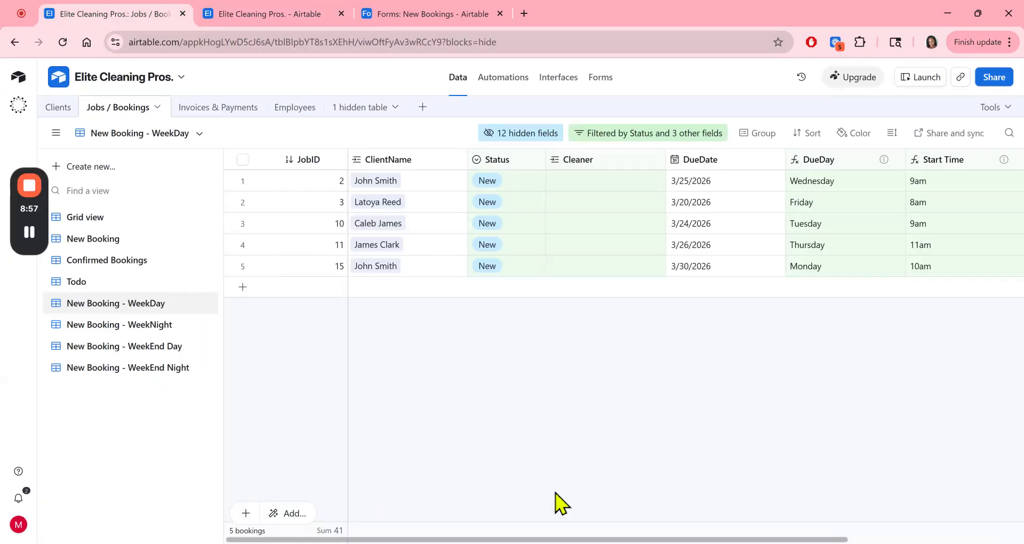
left_click(269, 15)
left_click(171, 16)
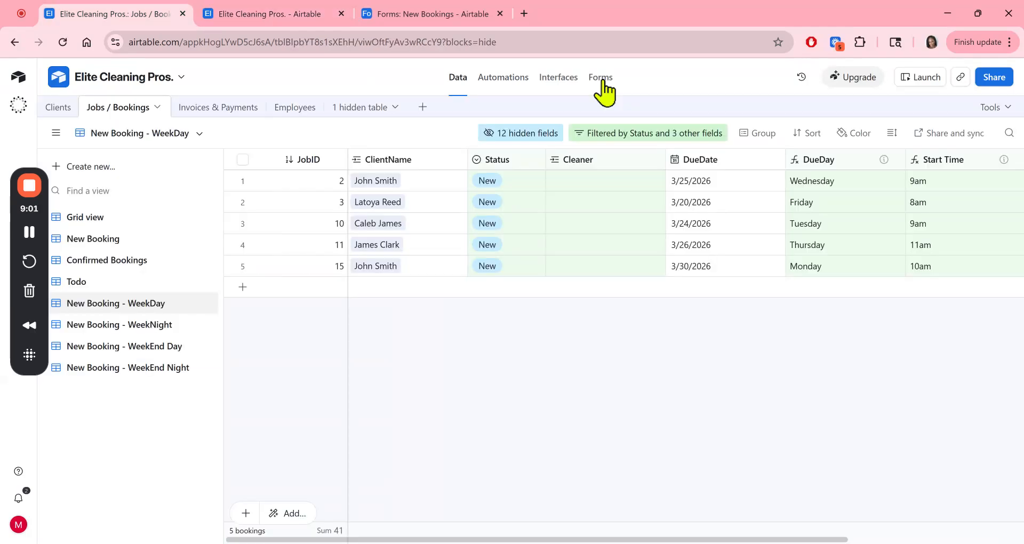
Step: Review the calendar event's end date and time setting and compare it with the End Time field in Jobs / Bookings
left_click(268, 15)
scroll(711, 251, "down", 2)
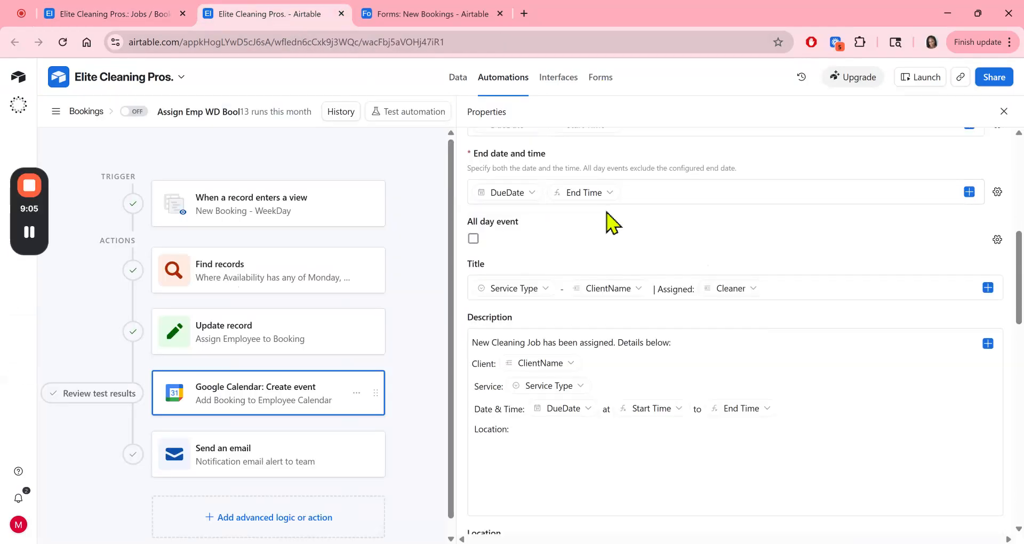
left_click(117, 15)
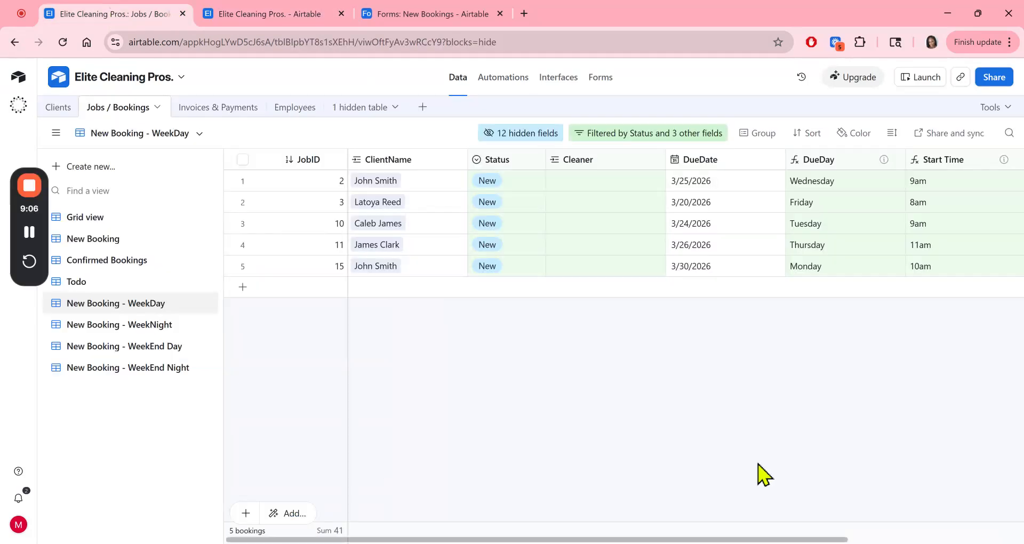
scroll(764, 475, "right", 3)
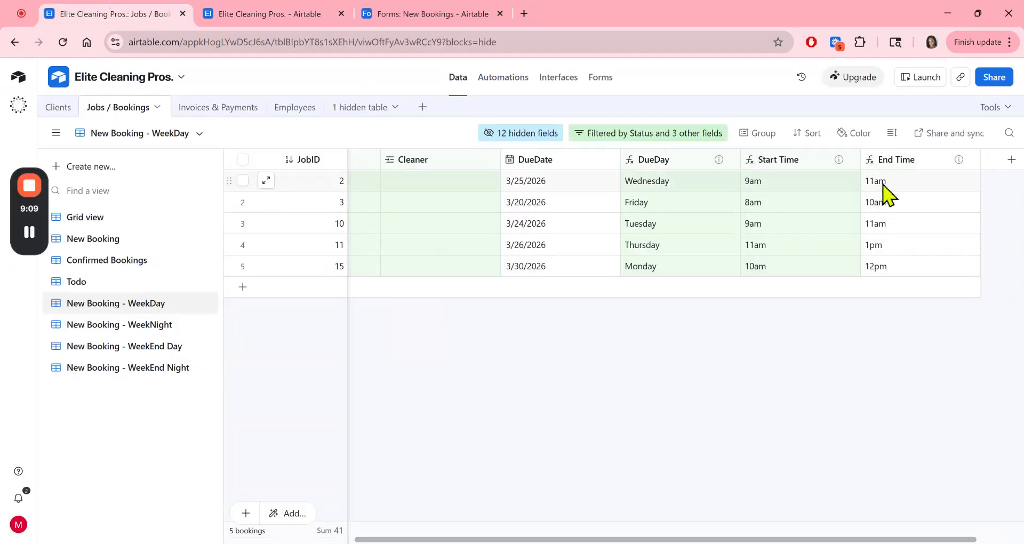
Step: Open the Start Time field's formula, examine how it extracts the time from BookingTime, and close the field editor
left_click(851, 160)
left_click(761, 201)
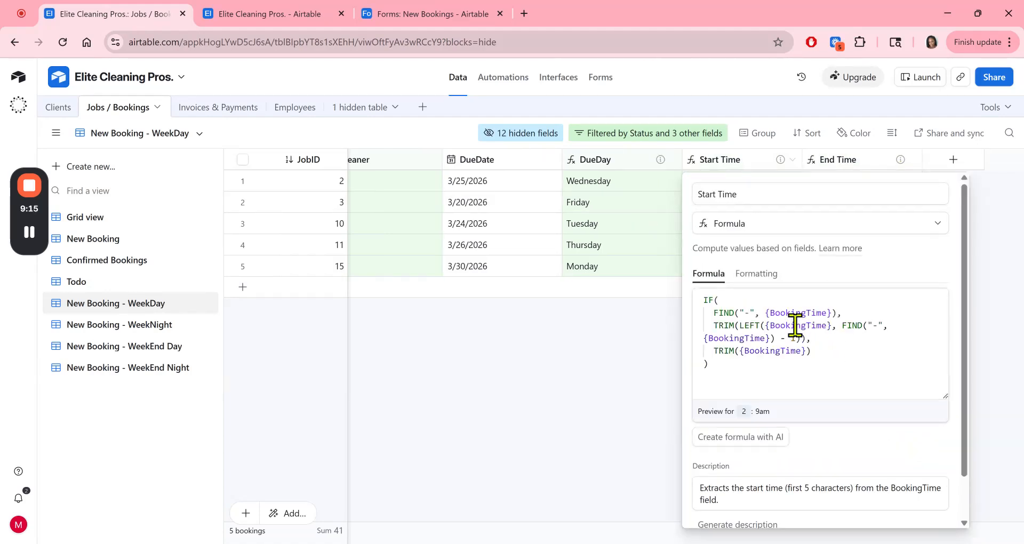
double_click(775, 325)
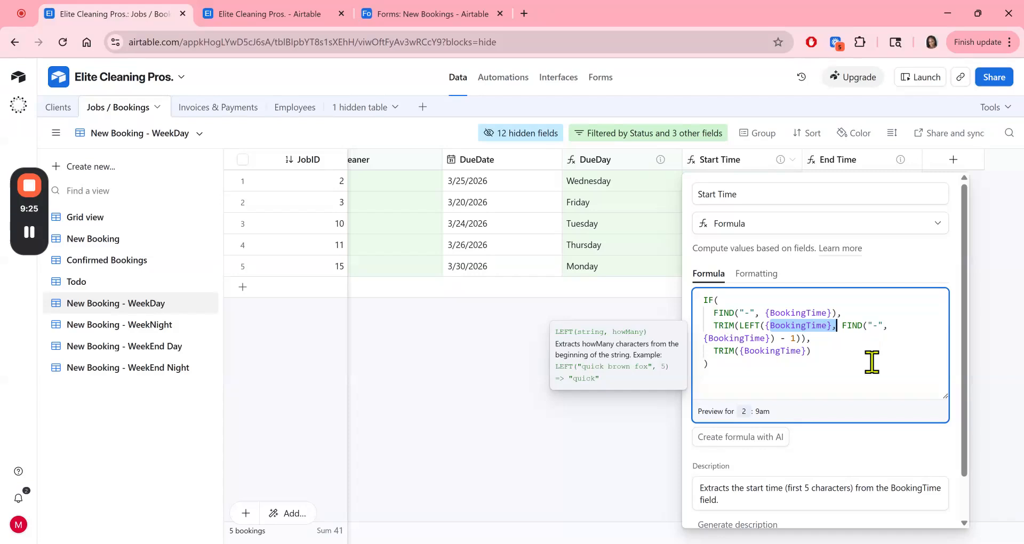
left_click(996, 394)
left_click(549, 394)
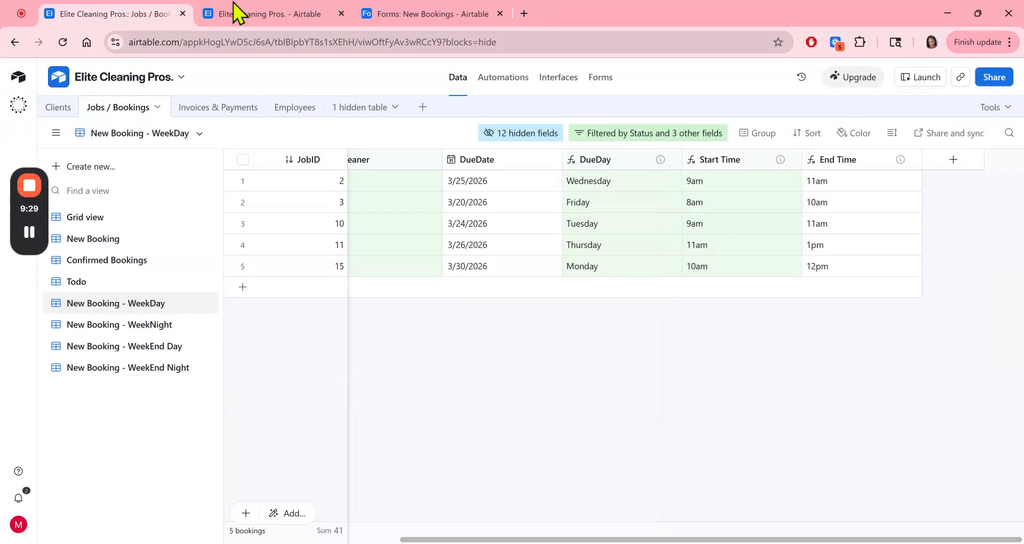
Step: Review the event title's fields and compare them with the expanded record of the first weekday booking, including its hidden fields
left_click(254, 15)
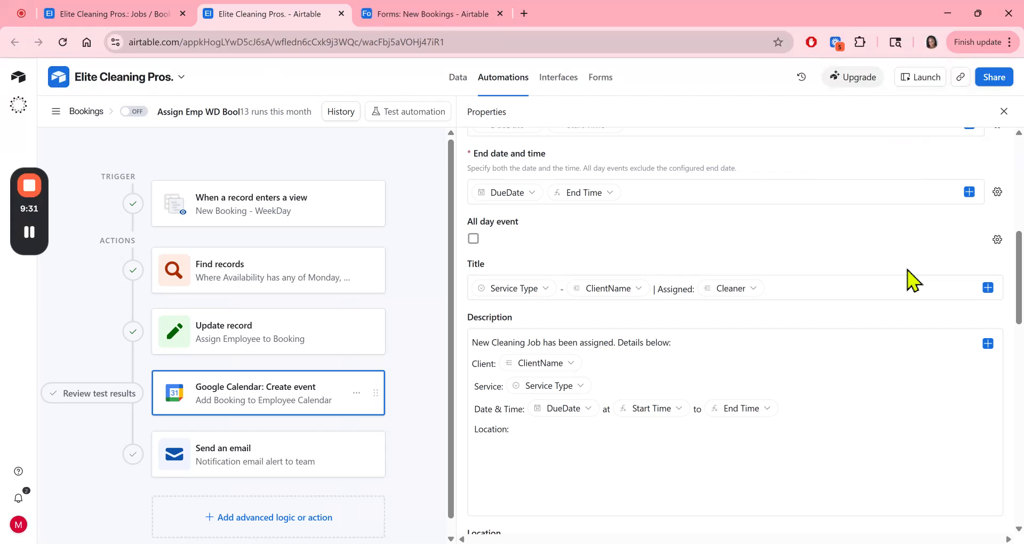
scroll(658, 256, "down", 1)
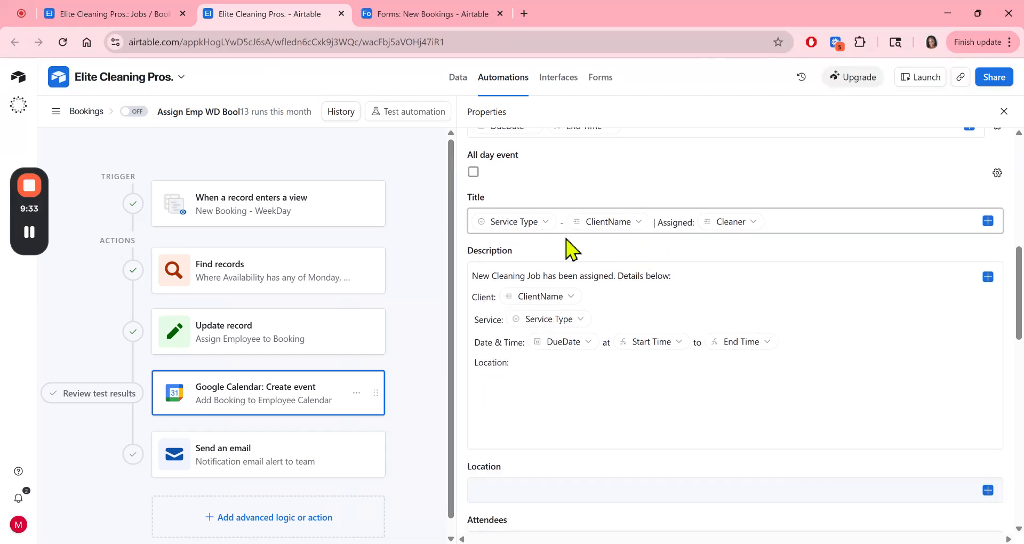
left_click(113, 15)
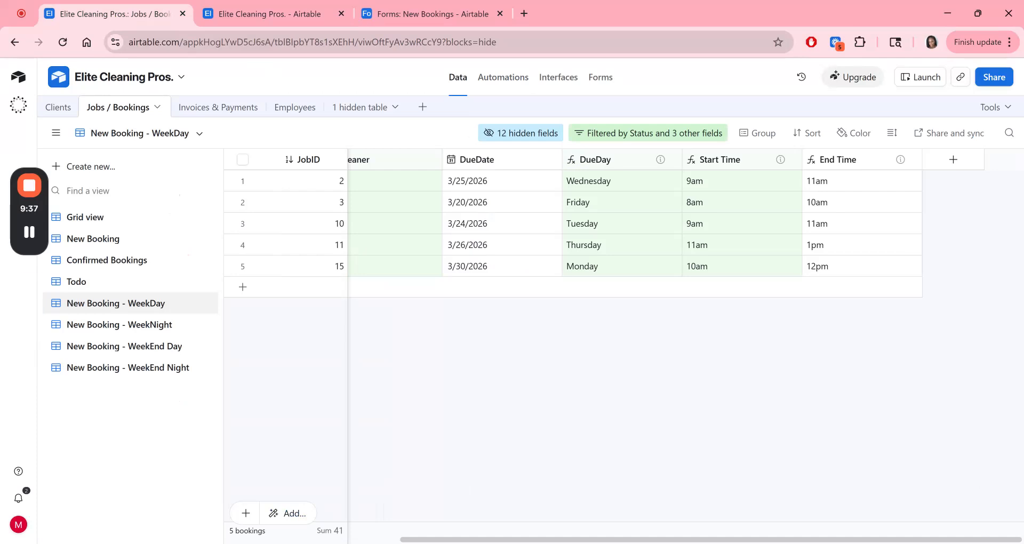
scroll(570, 172, "left", 4)
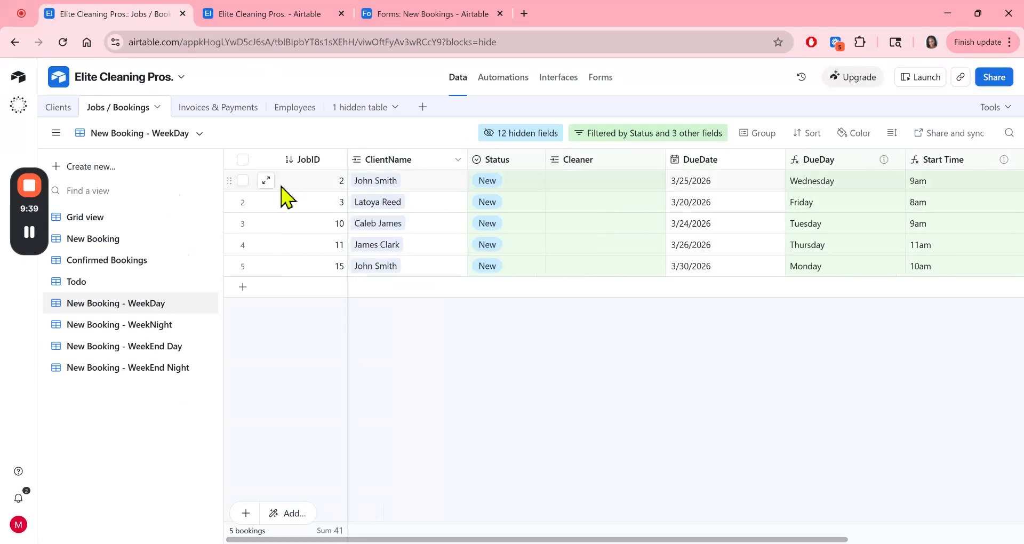
left_click(266, 181)
scroll(496, 360, "down", 3)
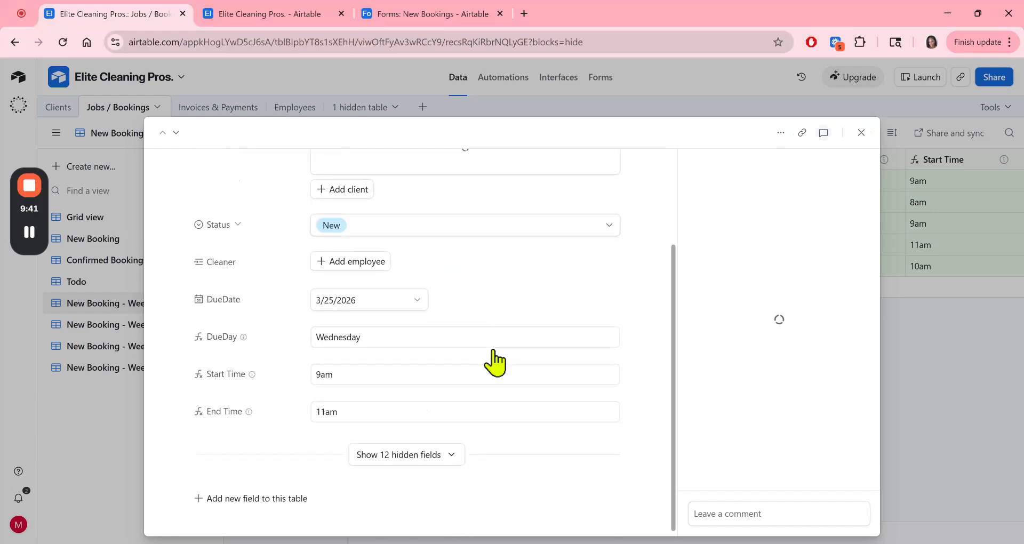
scroll(447, 467, "down", 3)
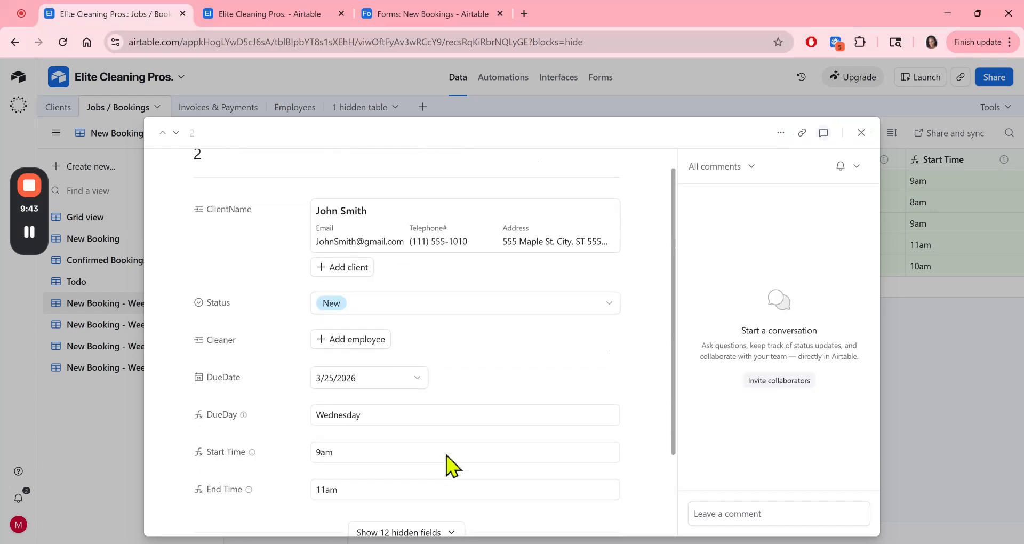
left_click(434, 460)
scroll(476, 422, "down", 2)
scroll(480, 419, "down", 10)
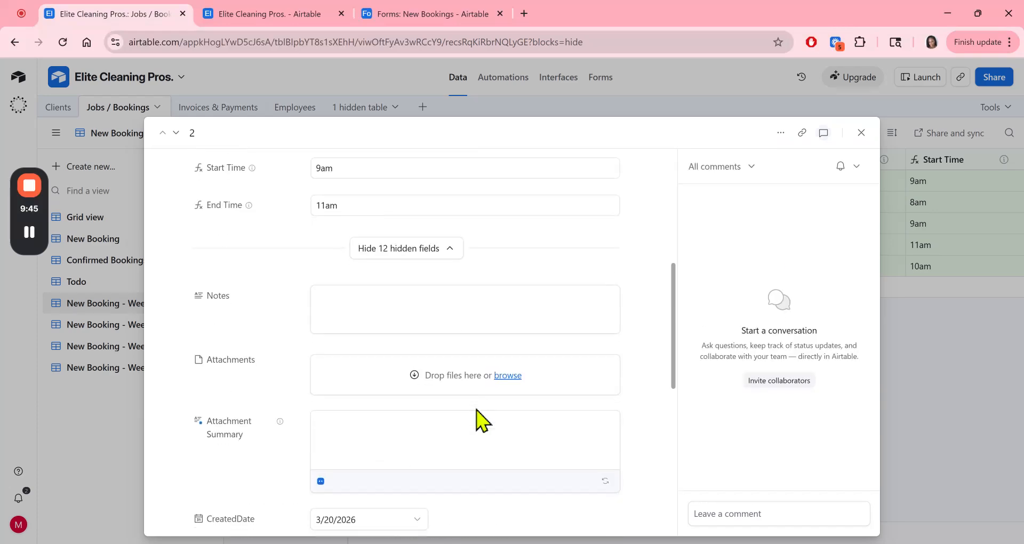
scroll(476, 421, "down", 1)
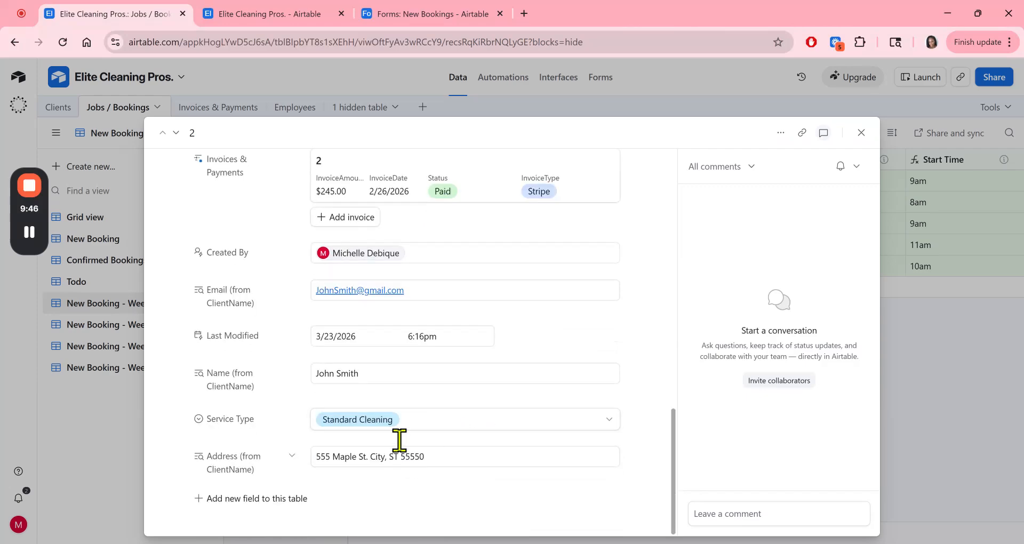
Step: Review the calendar action's description template, calendar account, location, attendees and guest permission options
left_click(263, 16)
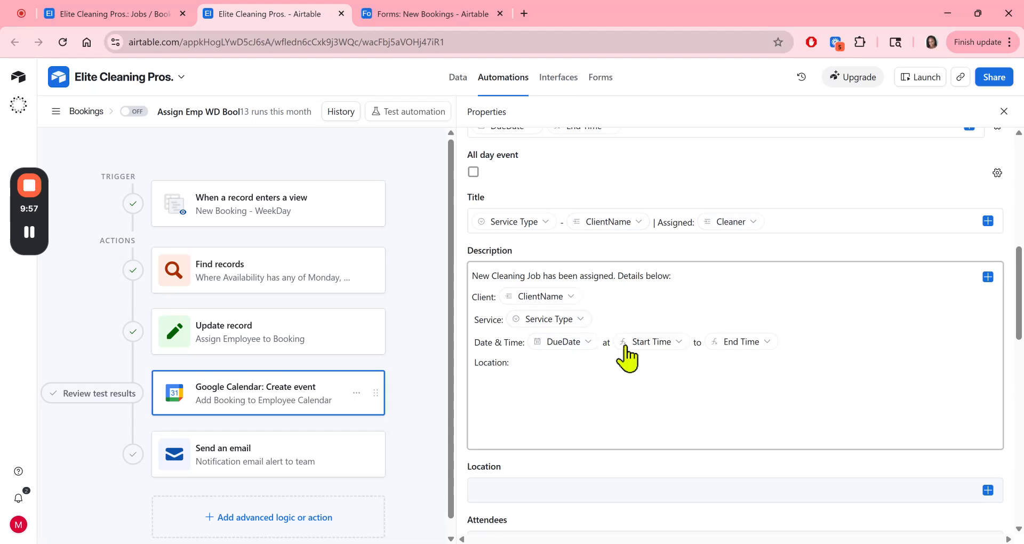
scroll(609, 401, "down", 5)
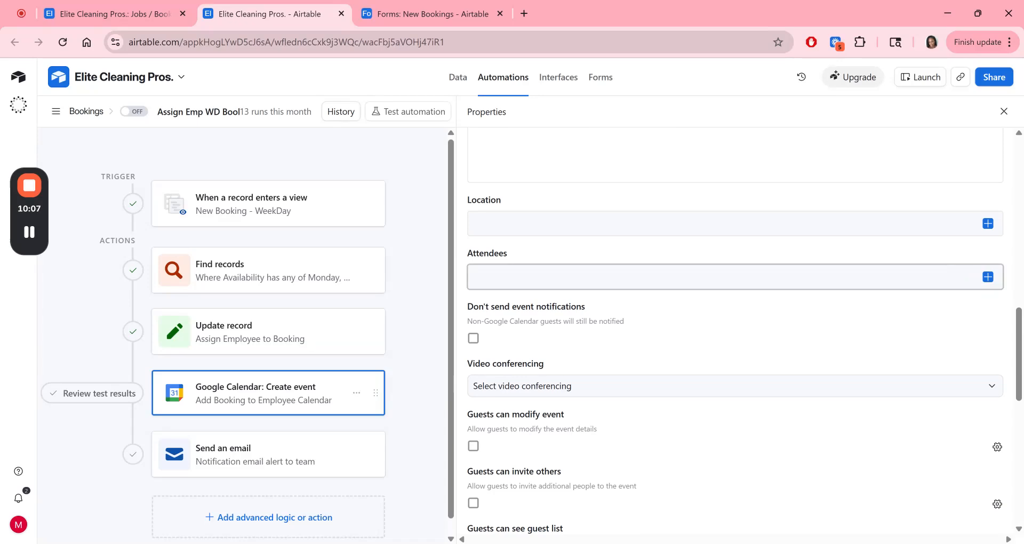
scroll(994, 297, "up", 8)
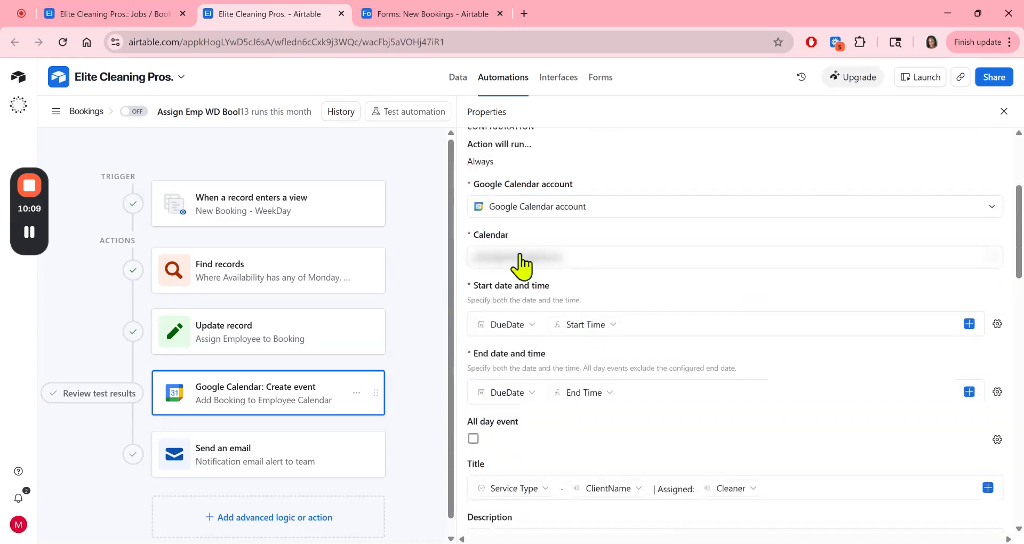
scroll(587, 290, "down", 10)
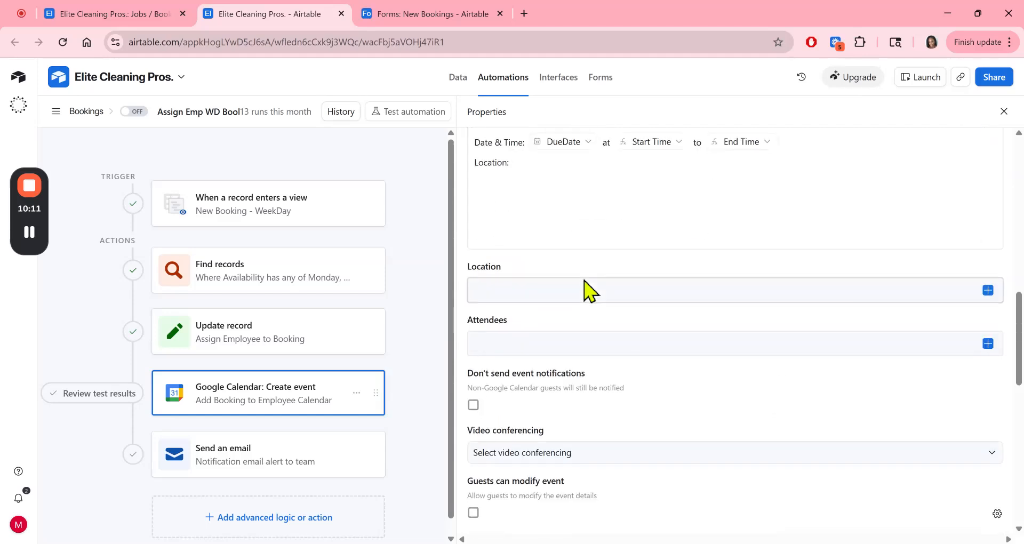
scroll(582, 285, "down", 2)
scroll(584, 290, "up", 2)
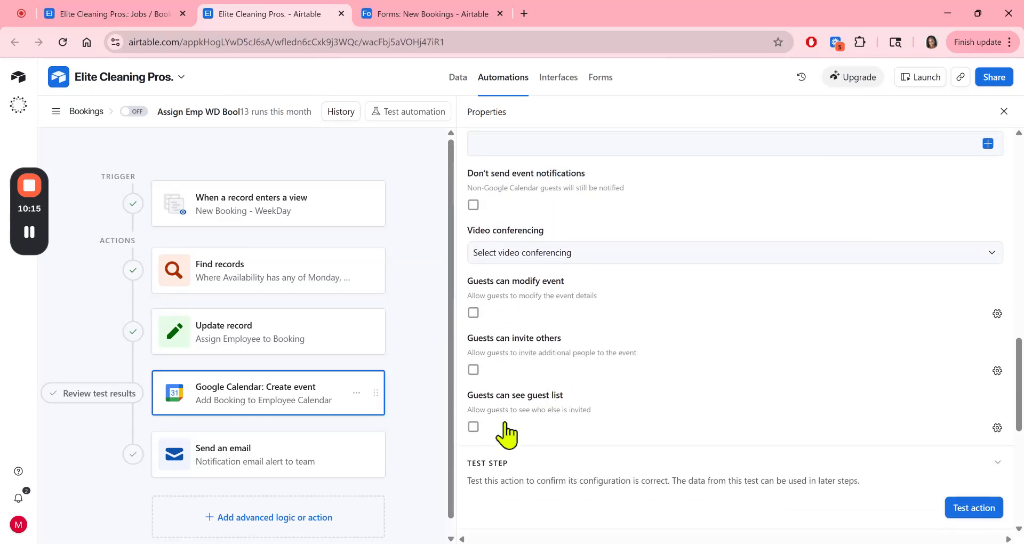
Step: Review the previous test results of the Google Calendar create event action and test the action again
scroll(560, 368, "down", 3)
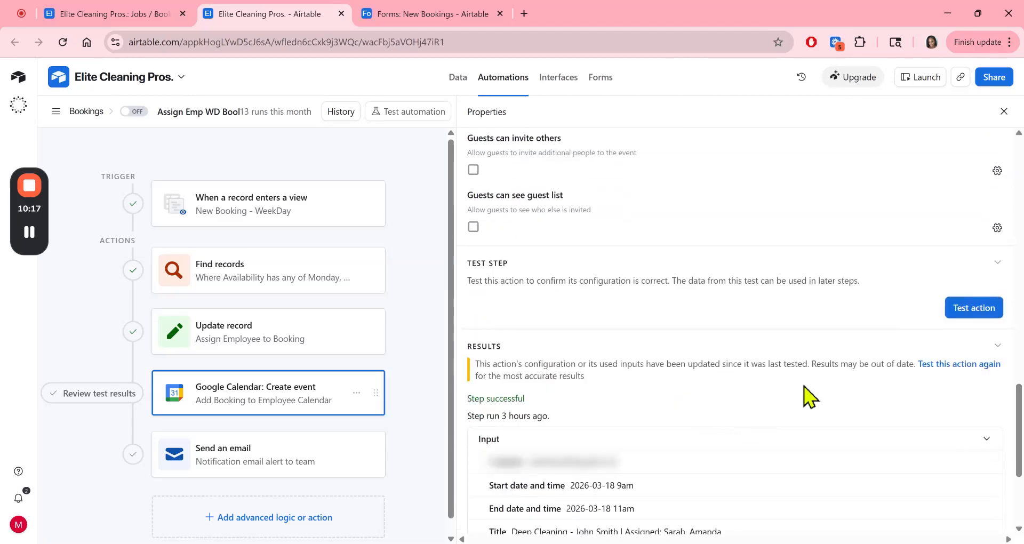
scroll(773, 400, "down", 4)
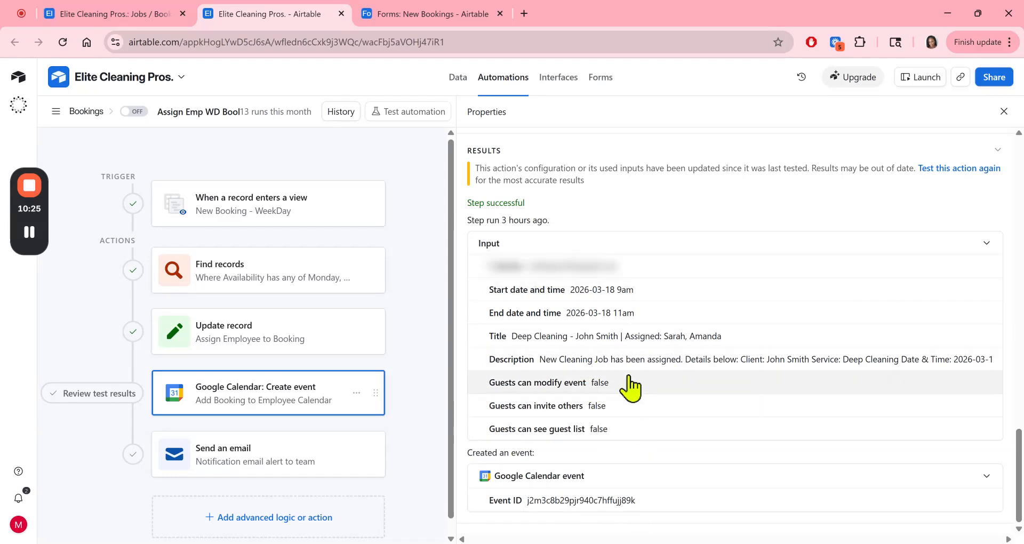
scroll(629, 384, "up", 4)
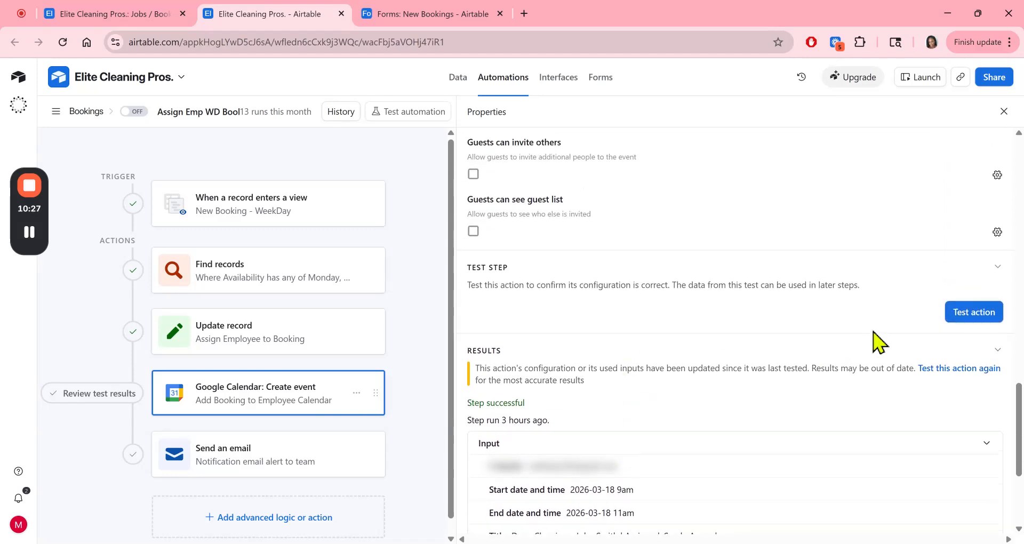
left_click(964, 320)
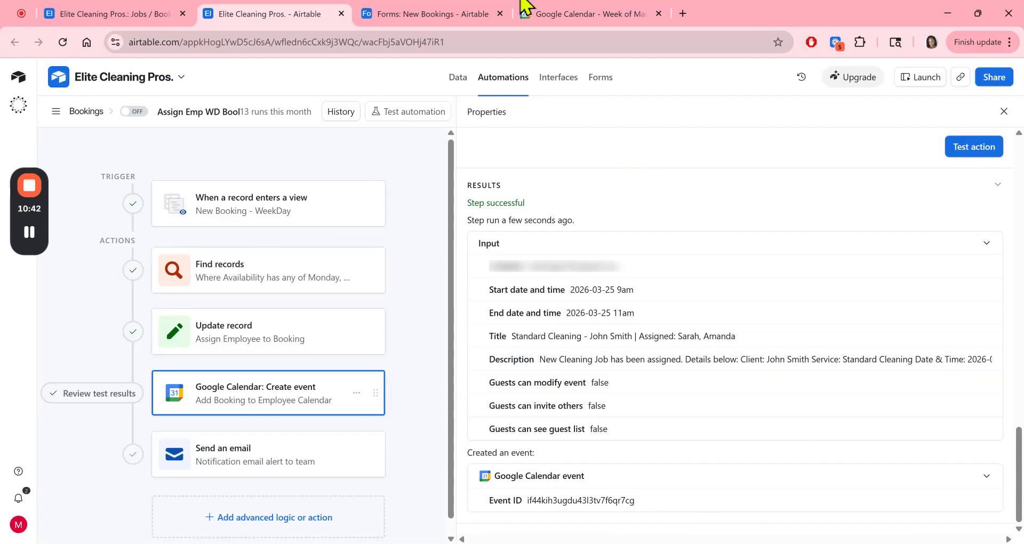
Step: Switch to Google Calendar, open the Standard Cleaning event on Wednesday, March 25, review its details, and close it
left_click(37, 241)
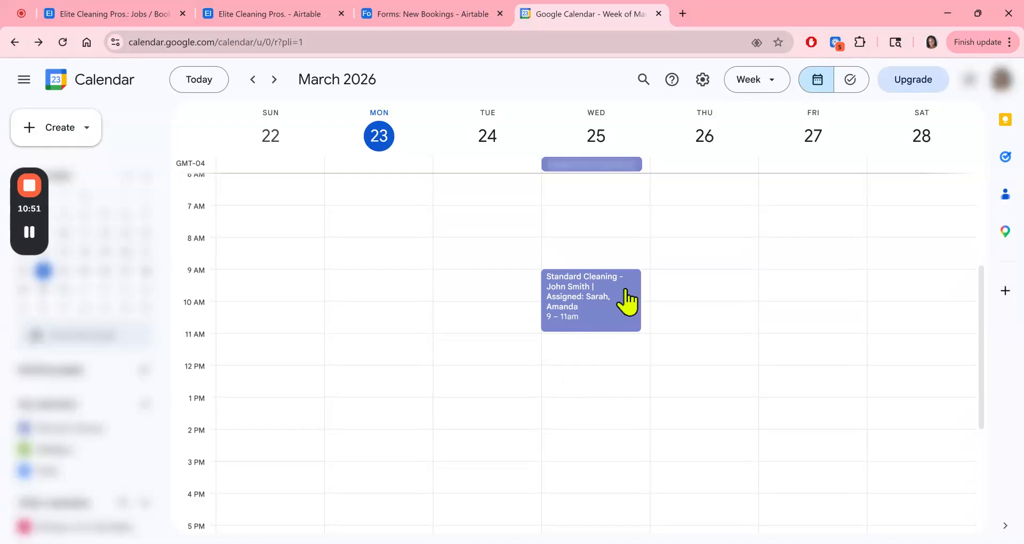
left_click(610, 319)
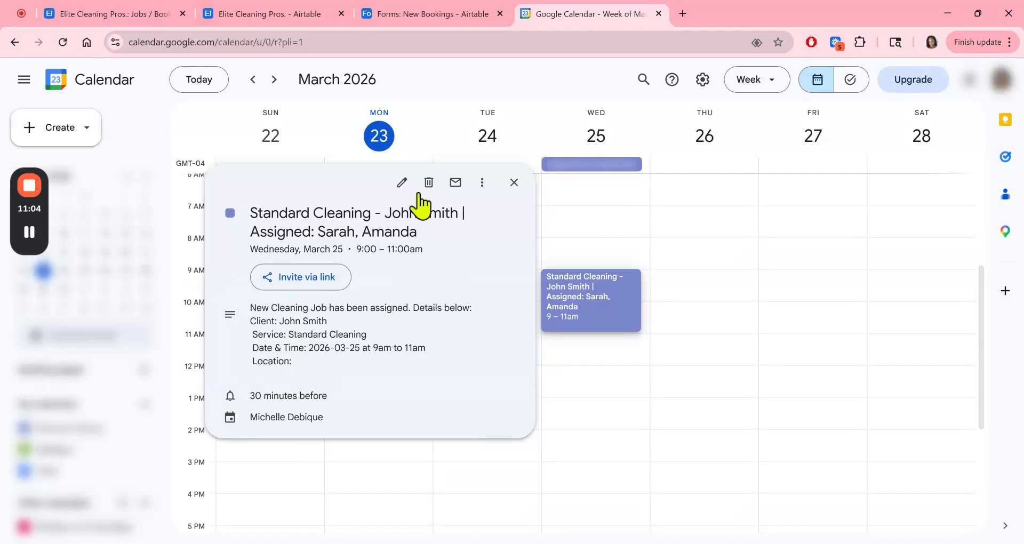
left_click(513, 183)
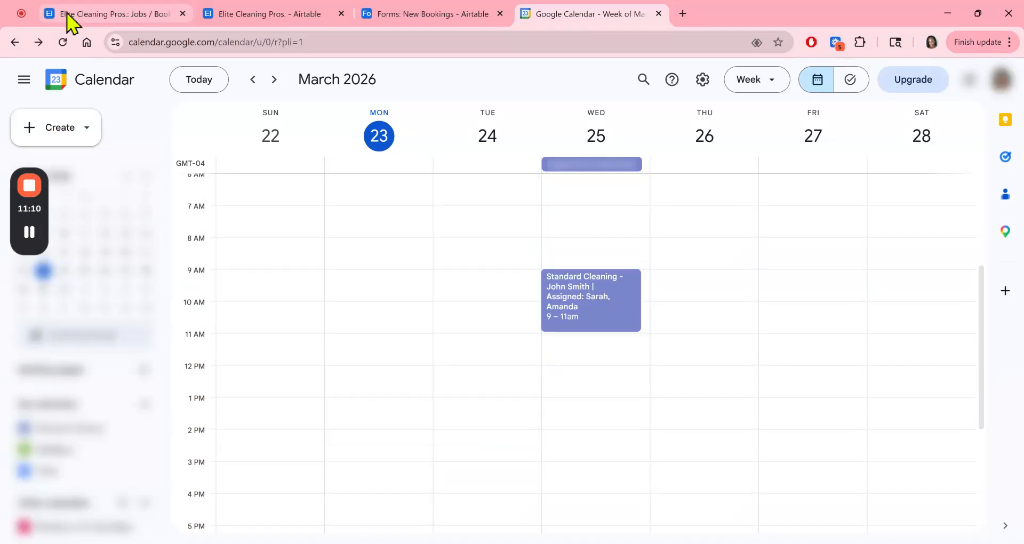
Step: Return to the Airtable automation, open the Send an email action, and examine its action type choices, description label and recipient settings
left_click(269, 14)
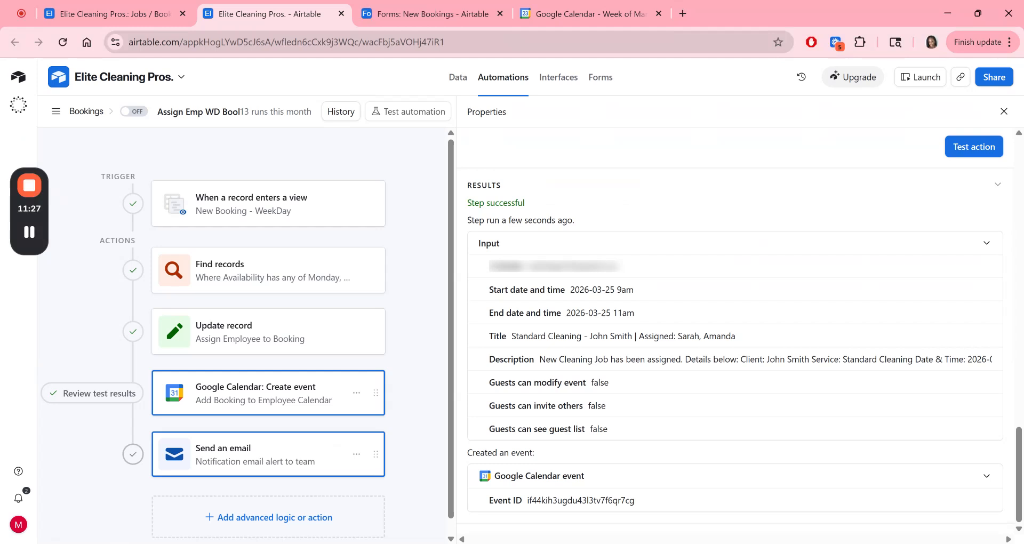
left_click(32, 235)
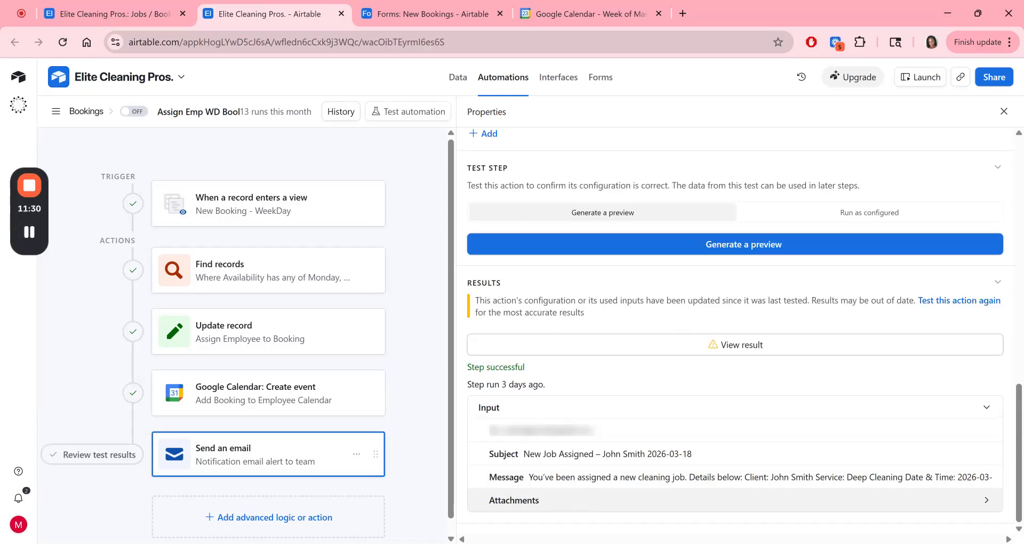
scroll(722, 313, "up", 10)
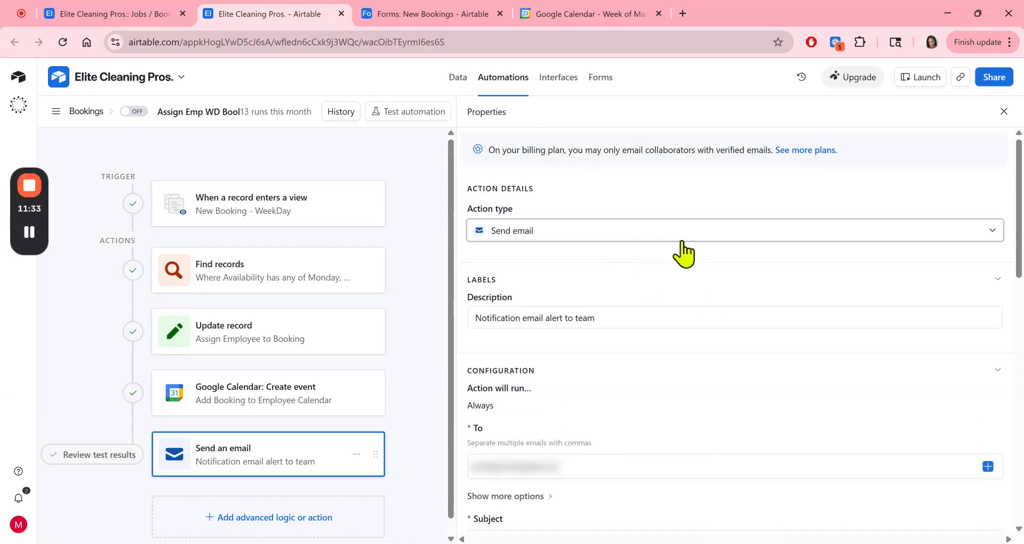
left_click(681, 237)
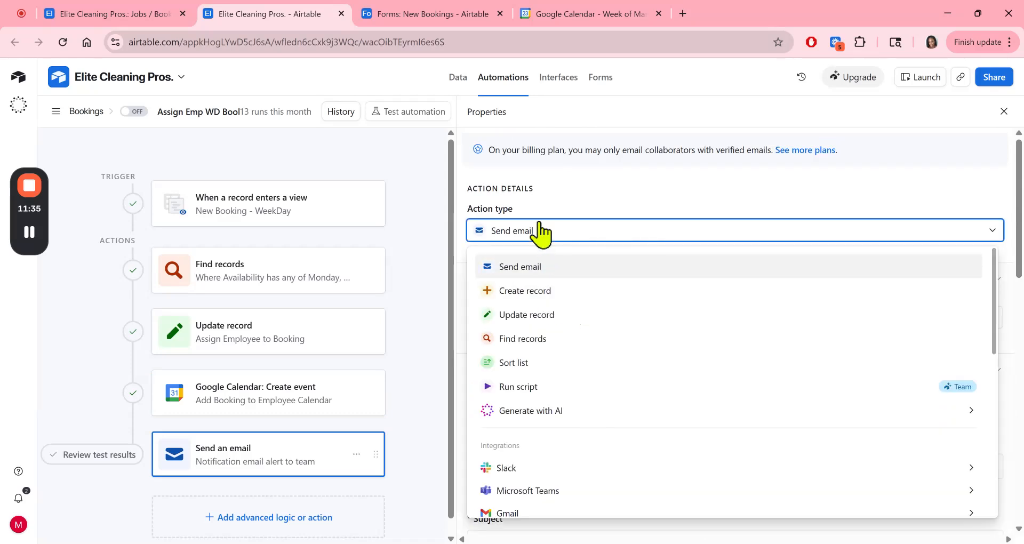
left_click(587, 200)
scroll(687, 277, "down", 1)
scroll(686, 277, "up", 1)
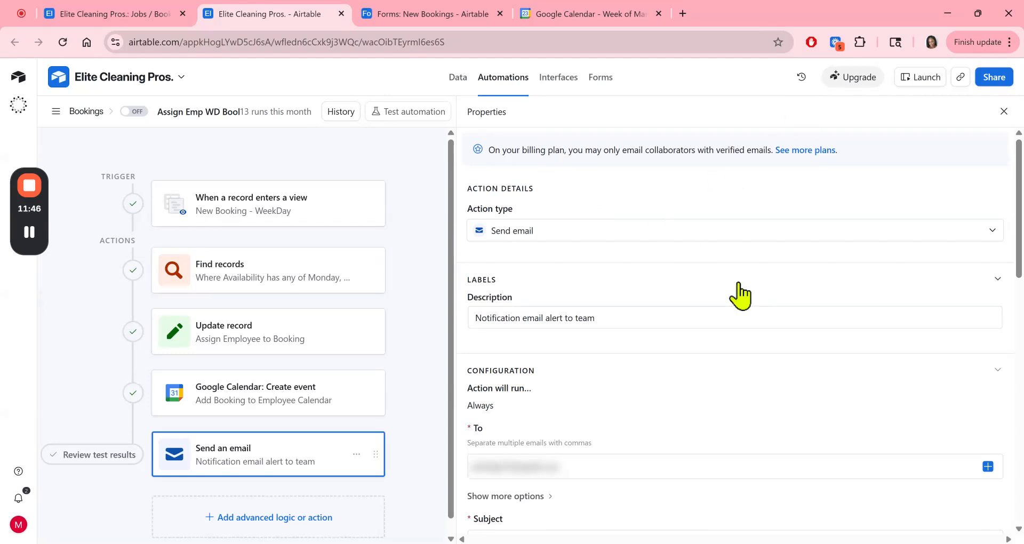
scroll(750, 301, "down", 1)
scroll(749, 301, "down", 2)
scroll(749, 300, "up", 3)
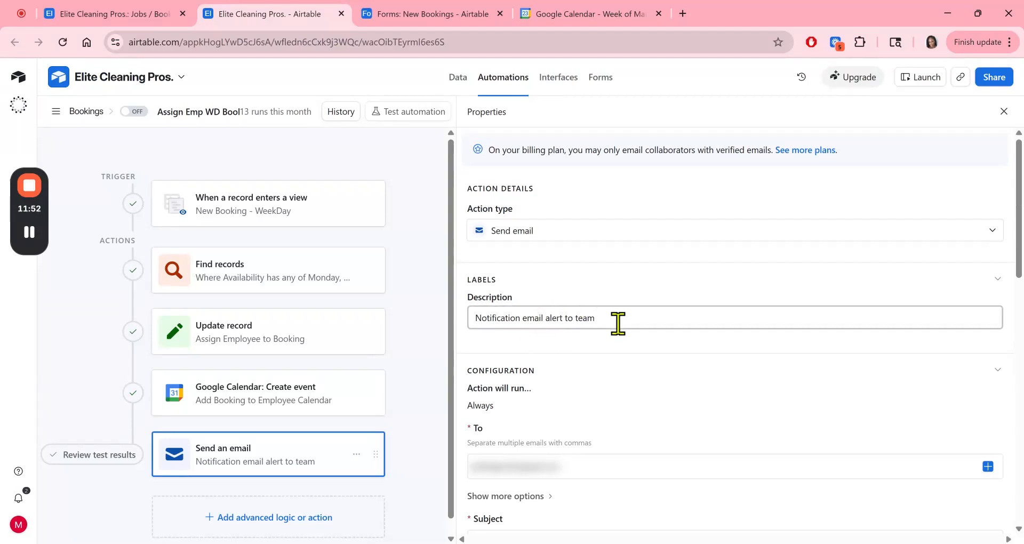
Step: Review the email's subject, message template and attachments, and generate a preview of the Send an email action
scroll(618, 322, "down", 4)
scroll(686, 332, "down", 3)
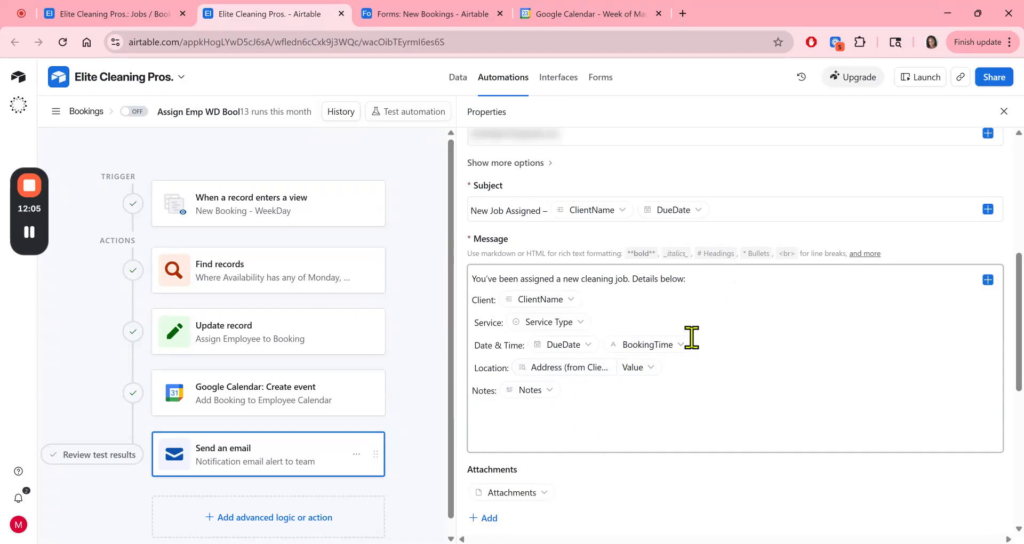
scroll(626, 354, "down", 3)
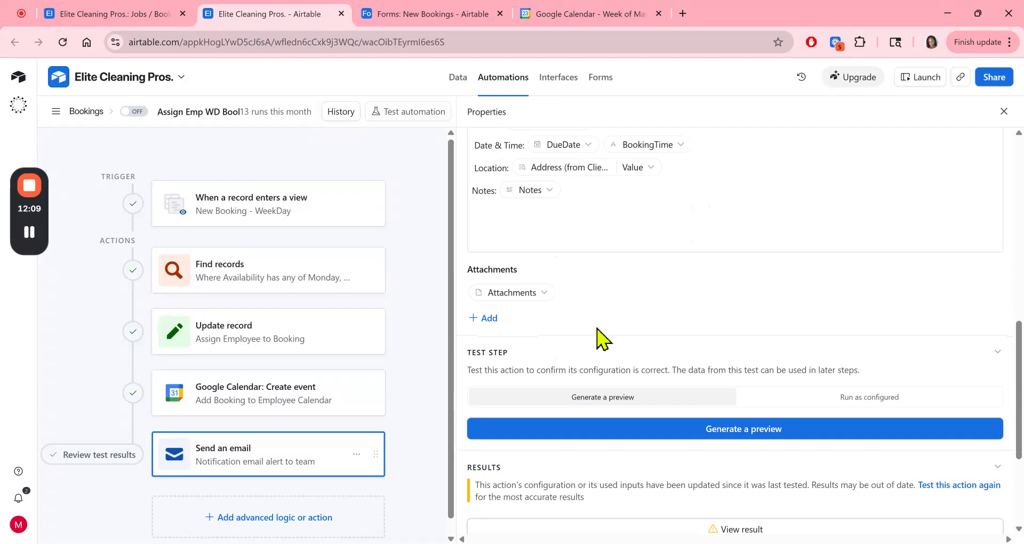
left_click(662, 440)
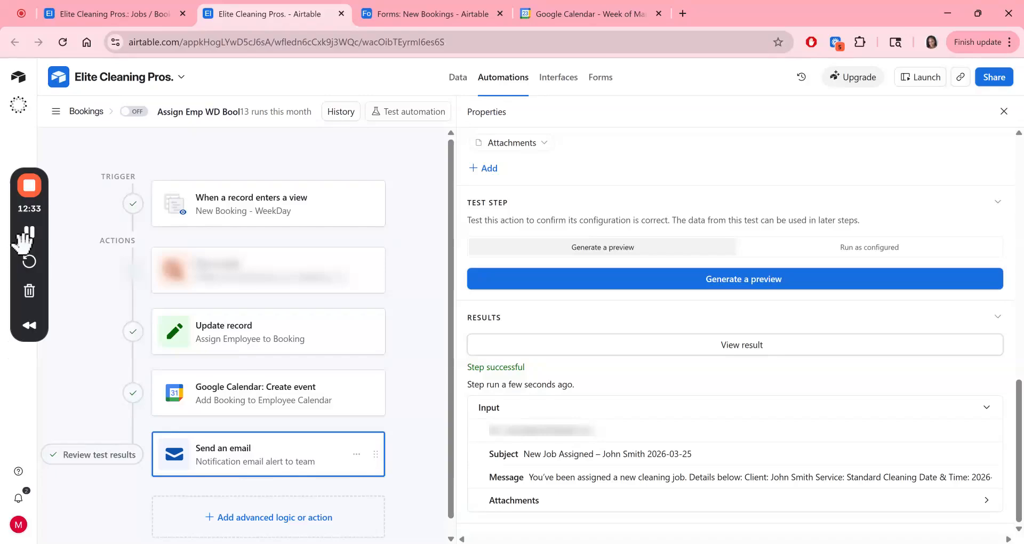
left_click(29, 232)
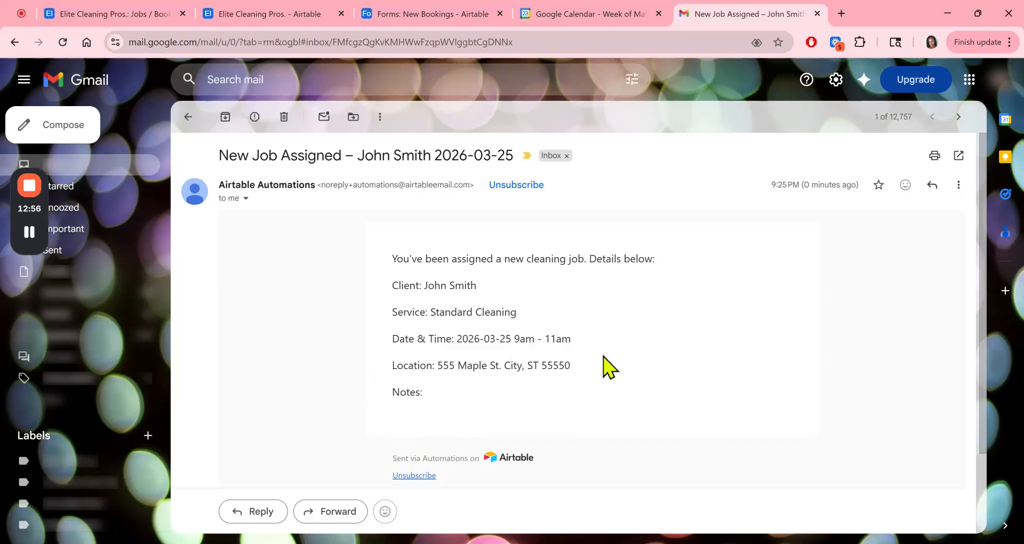
left_click(30, 232)
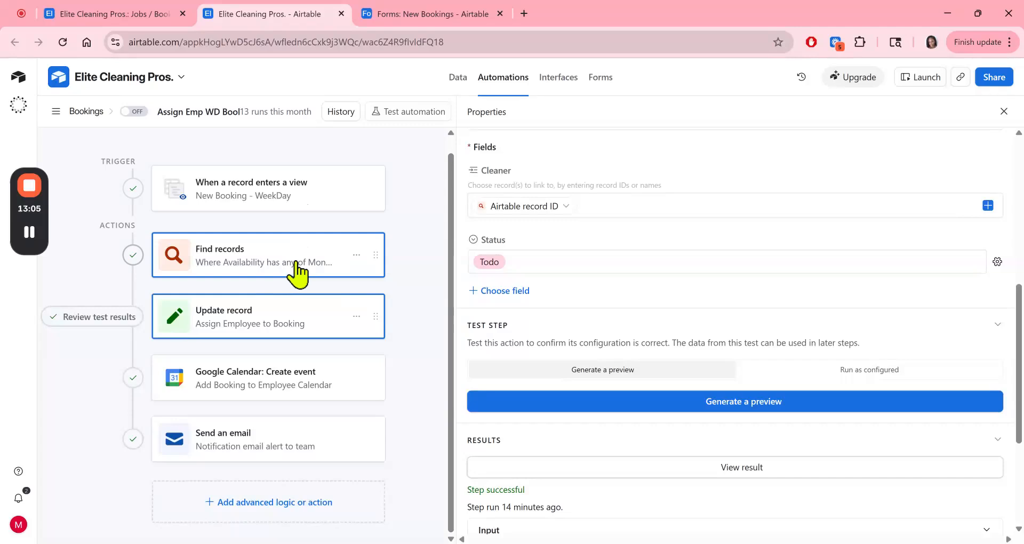
Step: Review the automation's actions and examine the Update record action's test options and latest test results
mouse_move(137, 269)
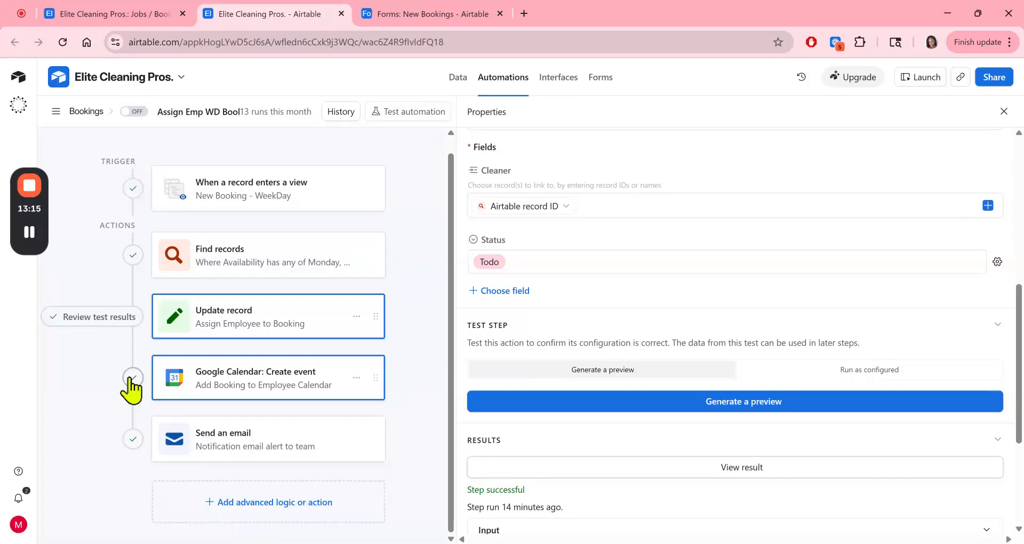
mouse_move(131, 387)
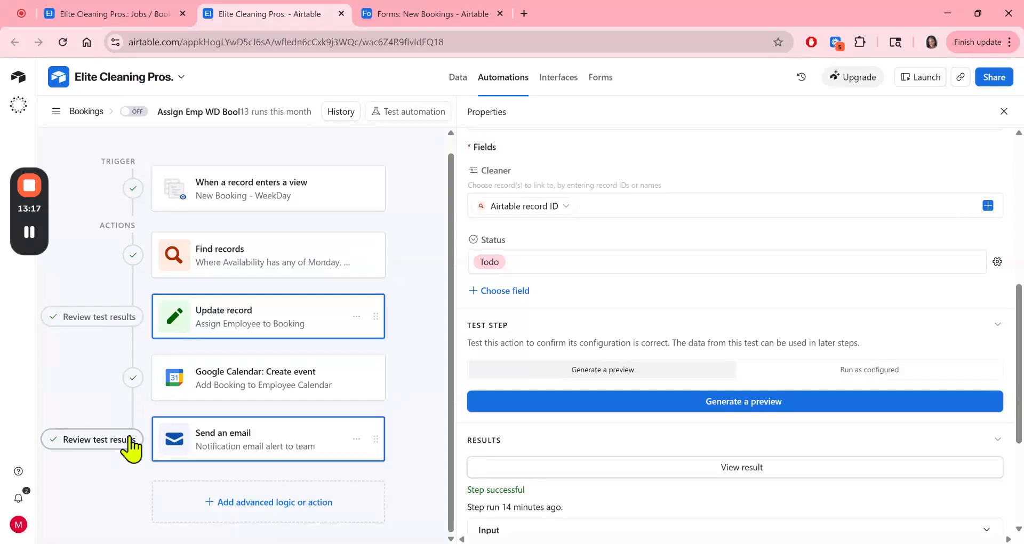
scroll(969, 366, "down", 4)
scroll(672, 315, "up", 3)
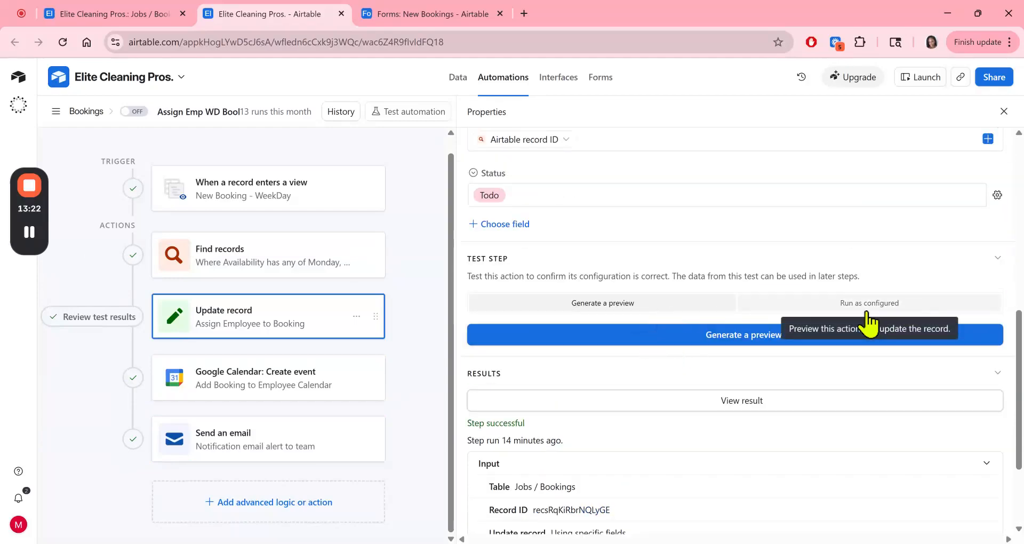
scroll(710, 421, "down", 3)
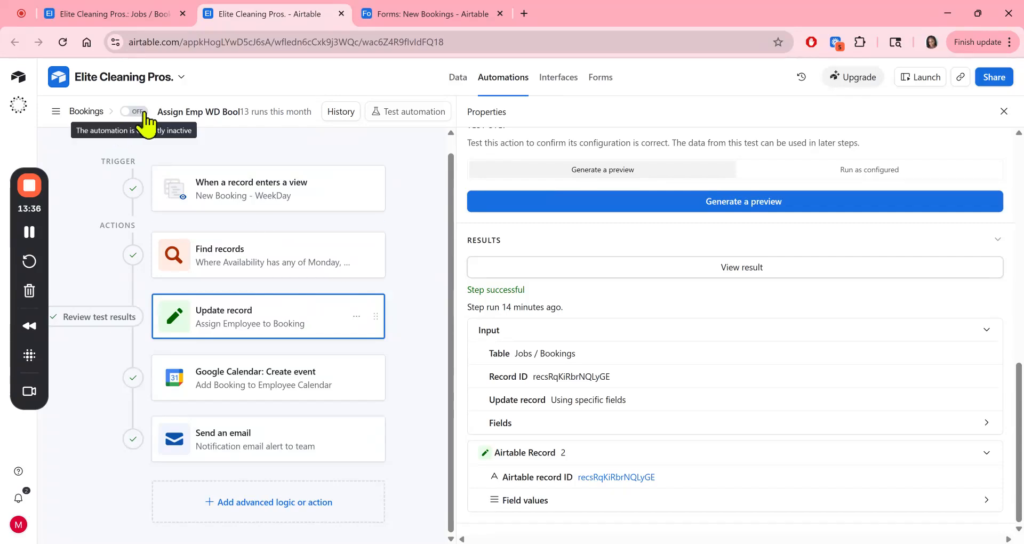
Step: Check the Todo view of the Jobs / Bookings table and compare it with the automation's Update record action
left_click(157, 17)
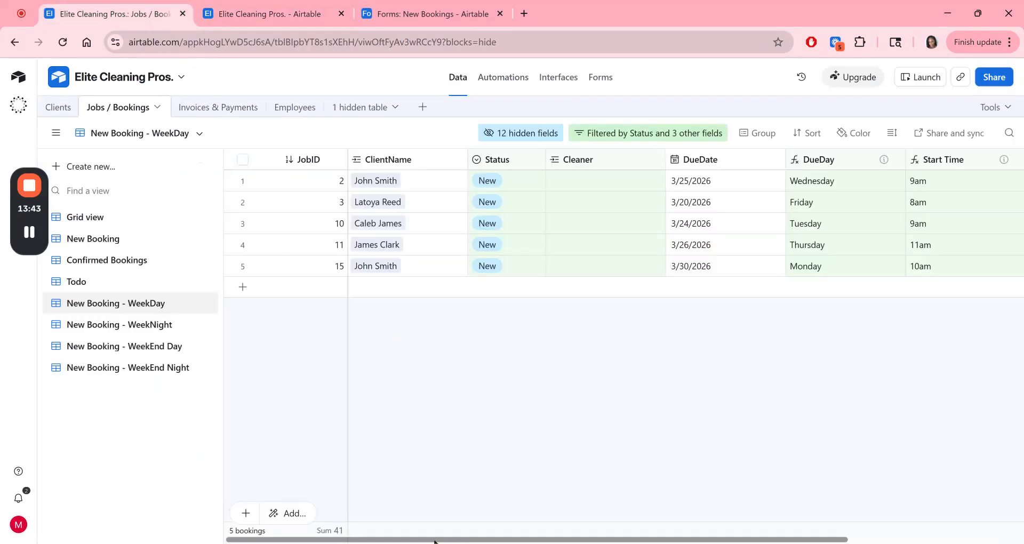
left_click(80, 281)
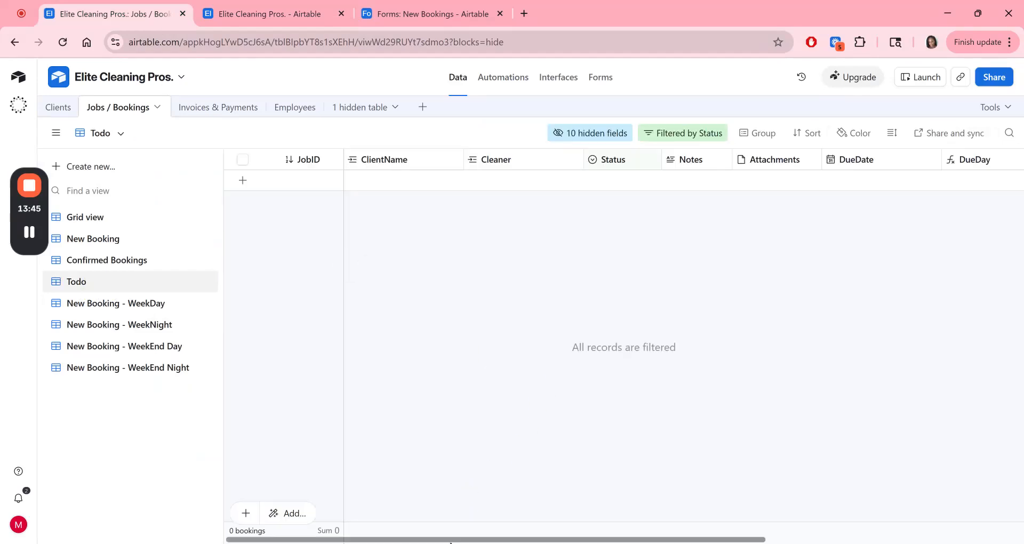
mouse_move(450, 540)
left_mouse_down()
mouse_move(705, 540)
mouse_move(451, 540)
left_mouse_up()
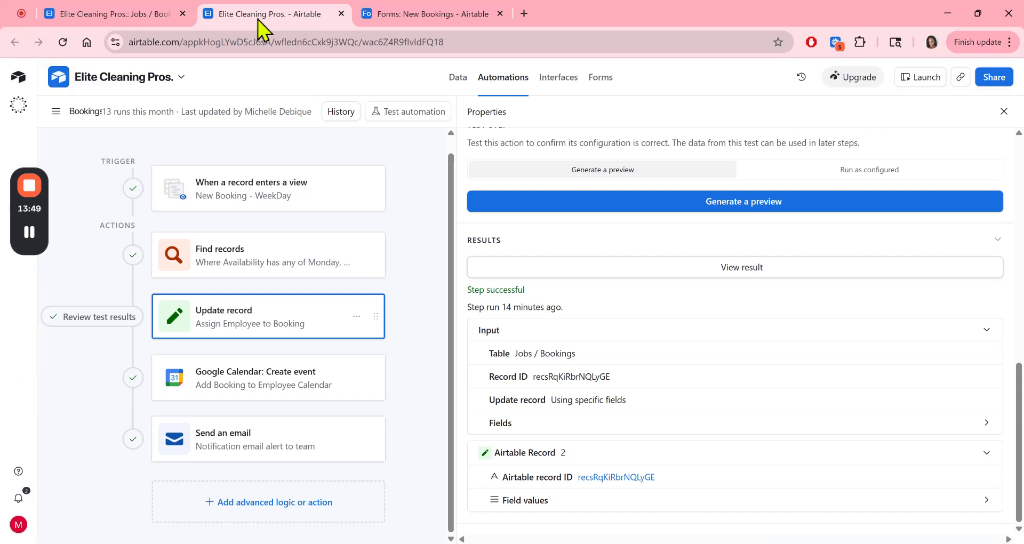
left_click(117, 19)
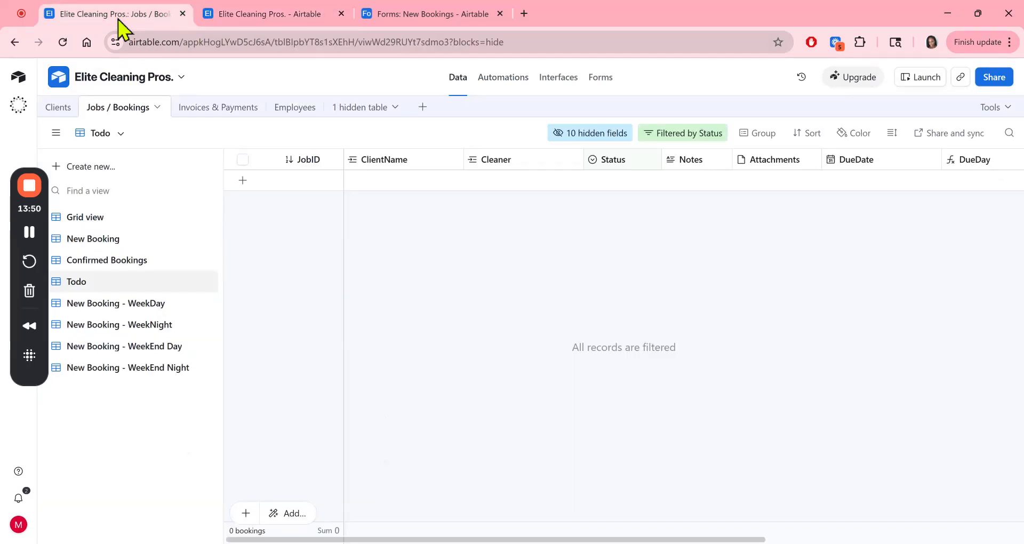
Step: Set the Status of every booking in the New Booking - WeekDay view to Todo
left_click(144, 304)
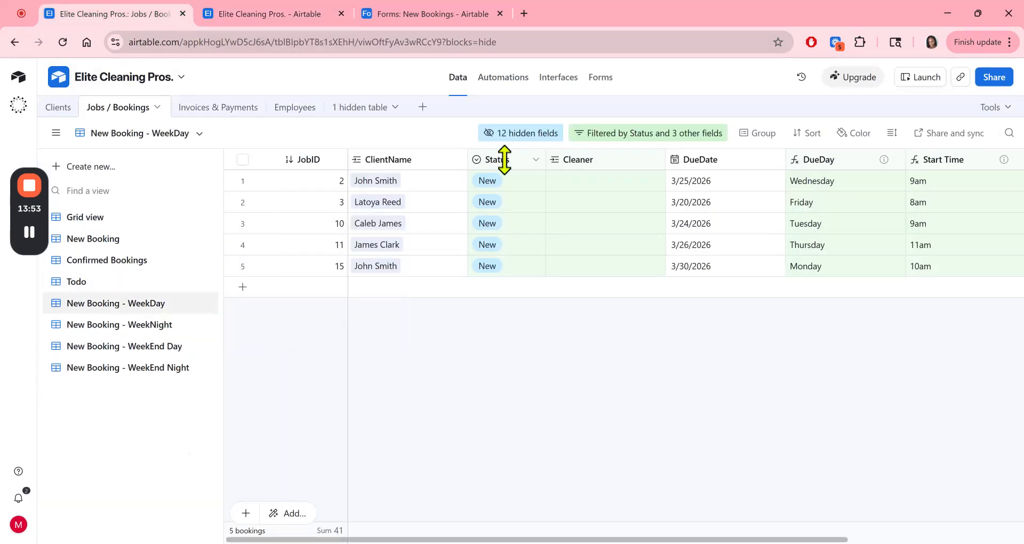
left_click(536, 184)
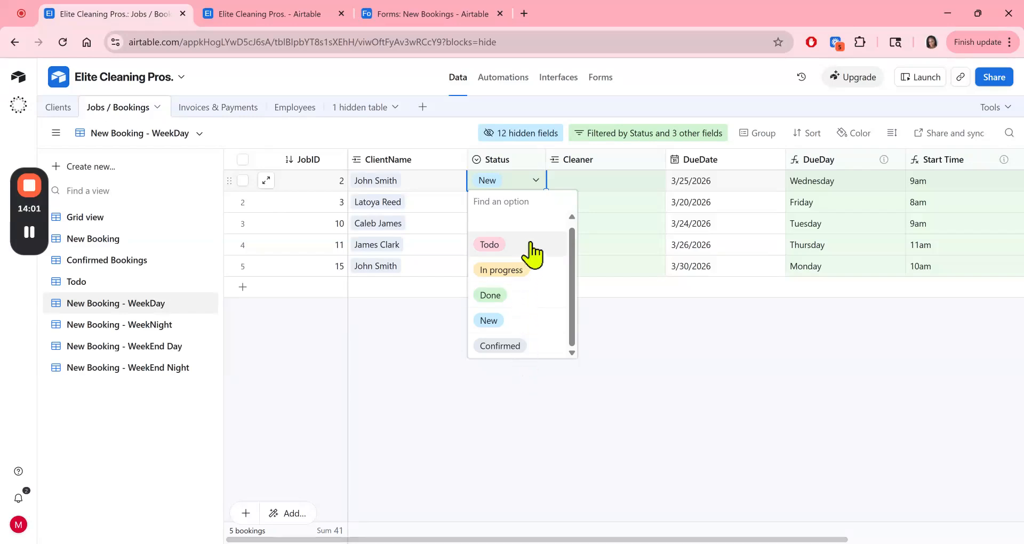
left_click(531, 244)
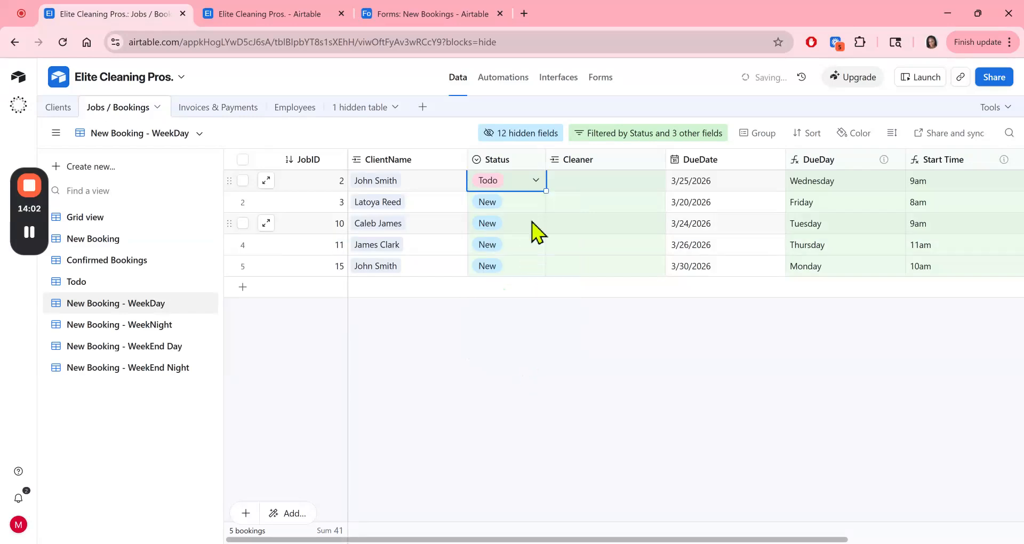
left_click(540, 189)
left_click(514, 250)
left_click(544, 188)
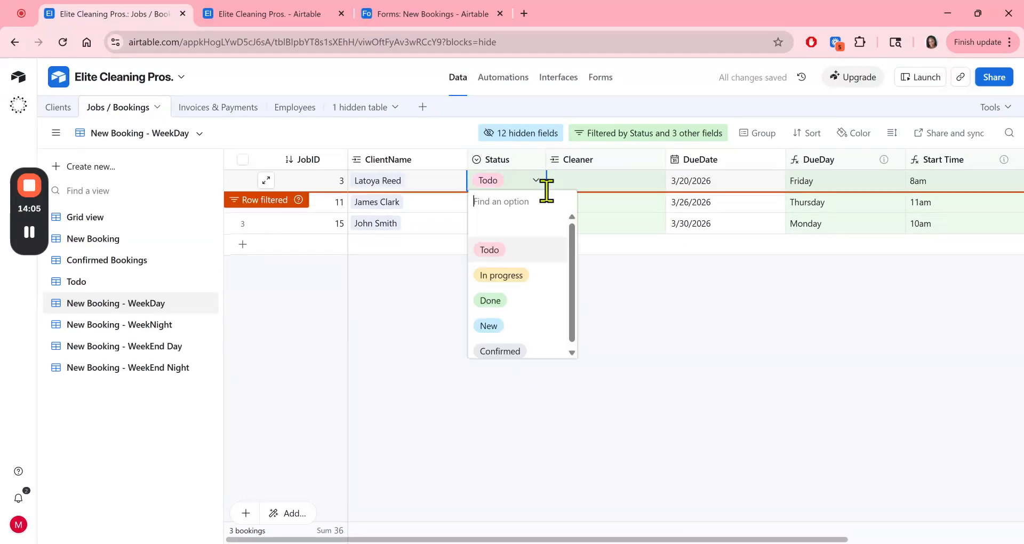
left_click(499, 251)
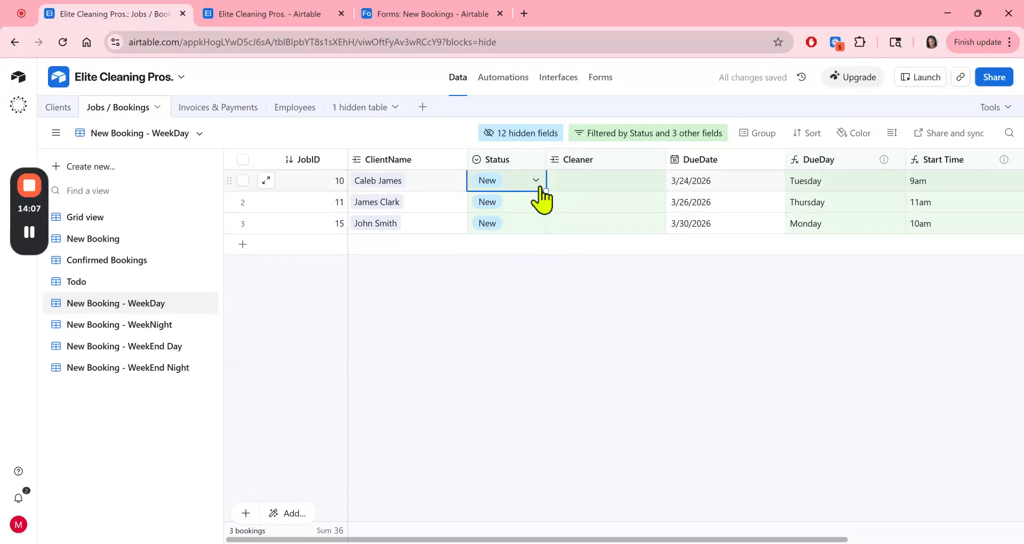
left_click(536, 180)
left_click(518, 254)
left_click(531, 185)
left_click(507, 255)
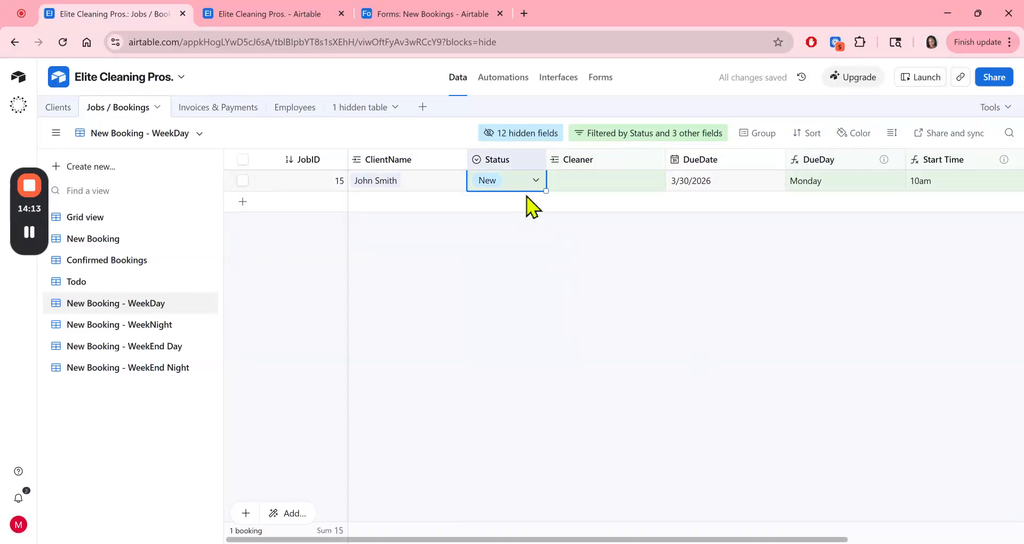
left_click(528, 184)
left_click(506, 254)
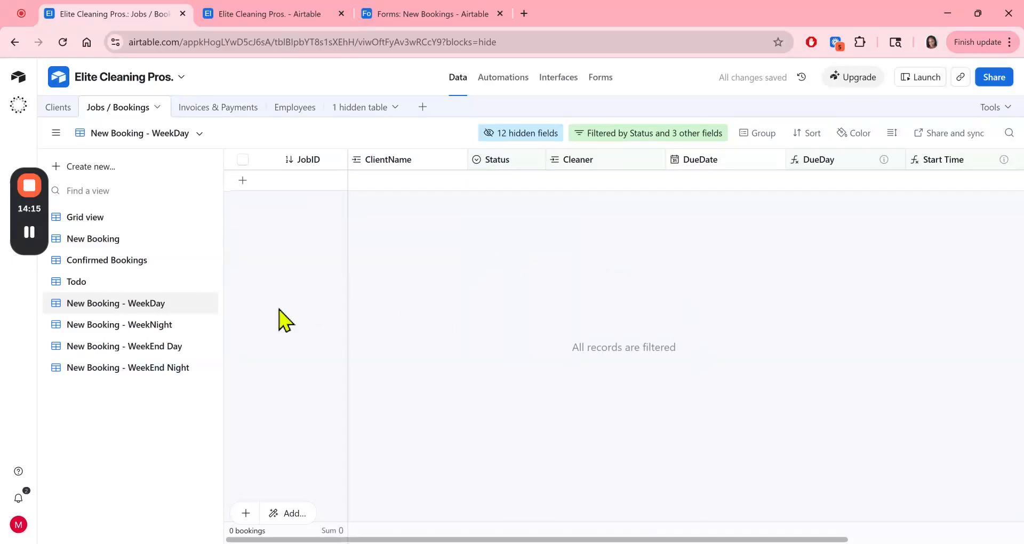
Step: Examine the bookings, their columns and the Status options in the Todo view, and check the New Booking - WeekDay view
left_click(130, 282)
left_click(651, 181)
mouse_move(713, 540)
left_mouse_down()
mouse_move(971, 541)
mouse_move(710, 543)
left_mouse_up()
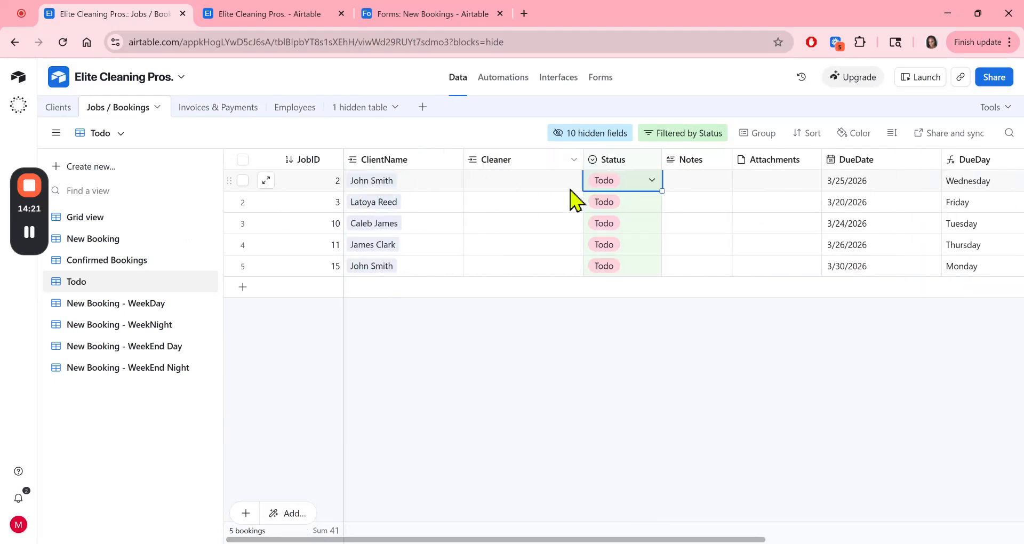
left_click(651, 182)
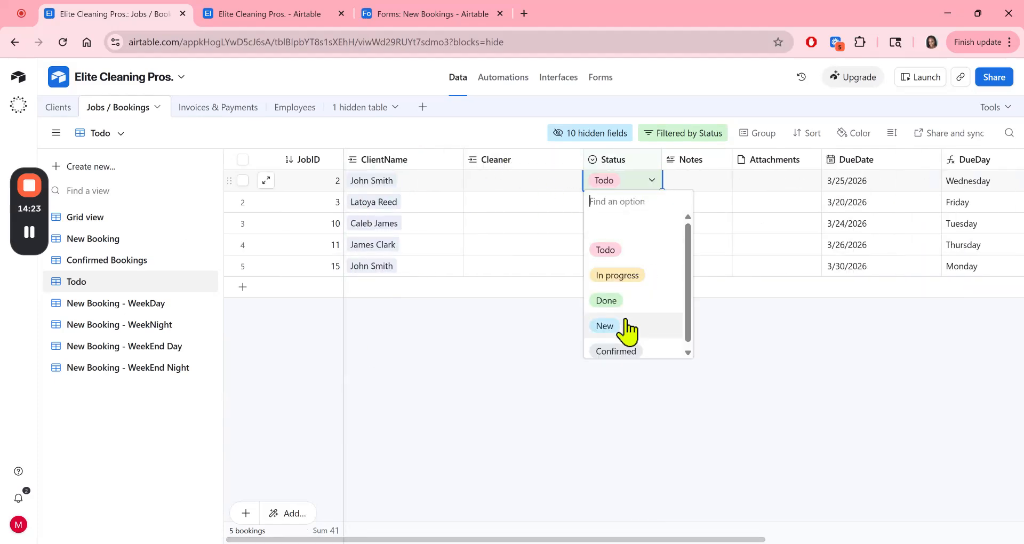
left_click(754, 457)
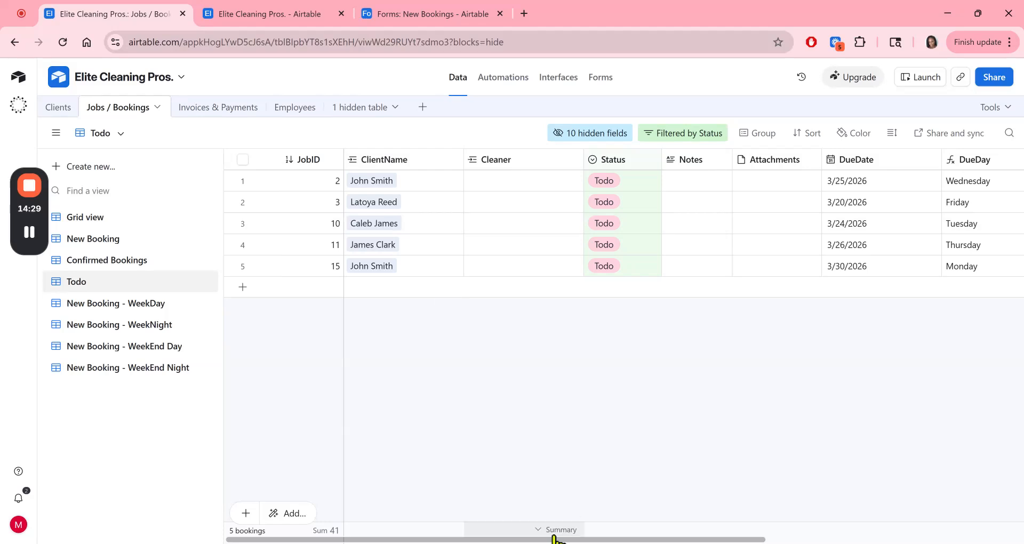
left_click_drag(611, 539, 829, 537)
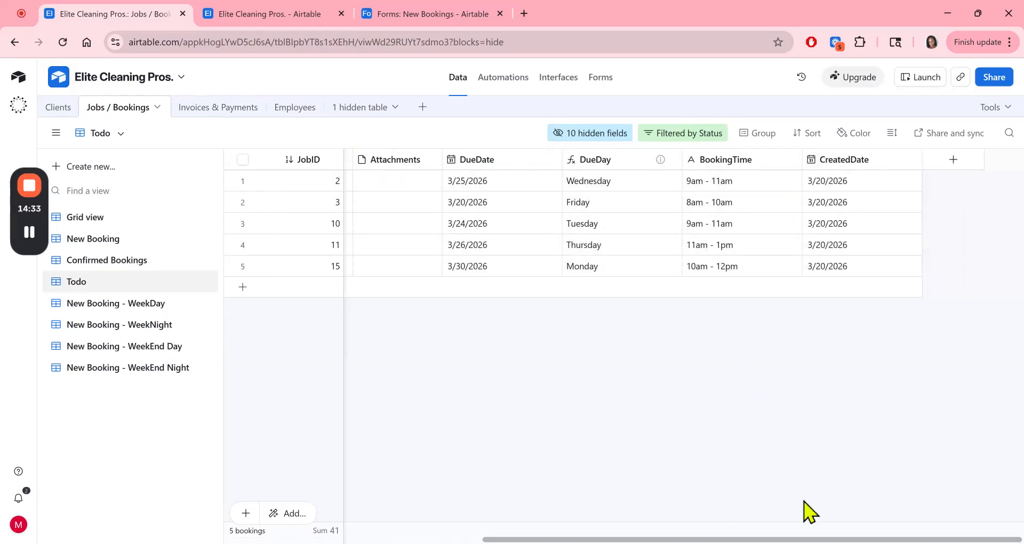
left_click_drag(803, 539, 546, 540)
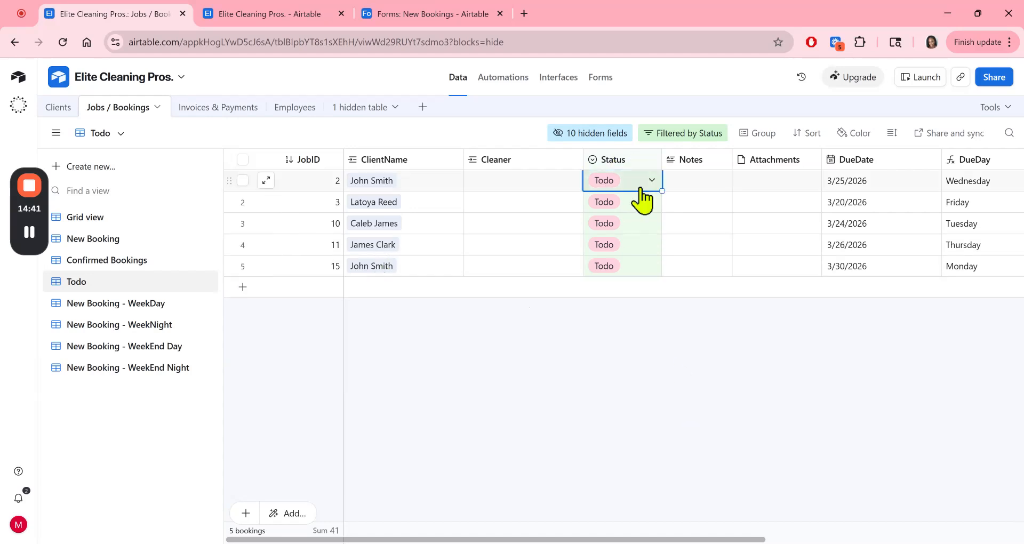
left_click(139, 305)
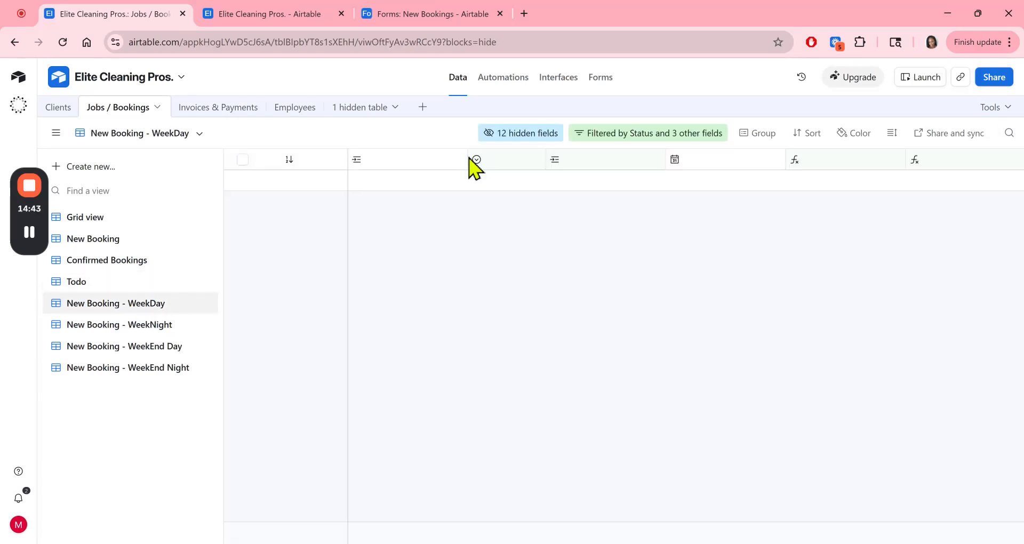
Step: In the Todo view, set the Status of the Wednesday 3/25/2026 booking to New to trigger the automation
left_click(101, 282)
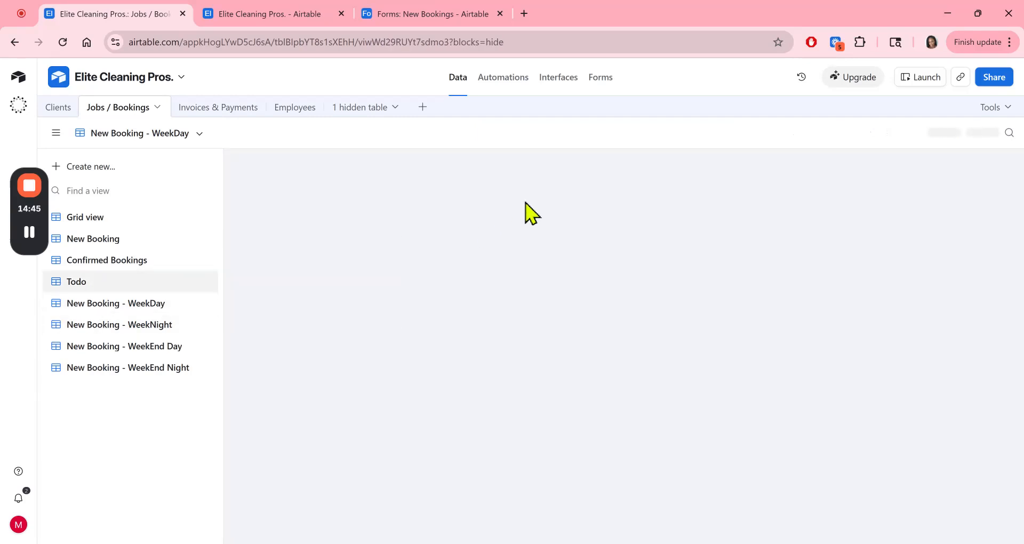
left_click(658, 188)
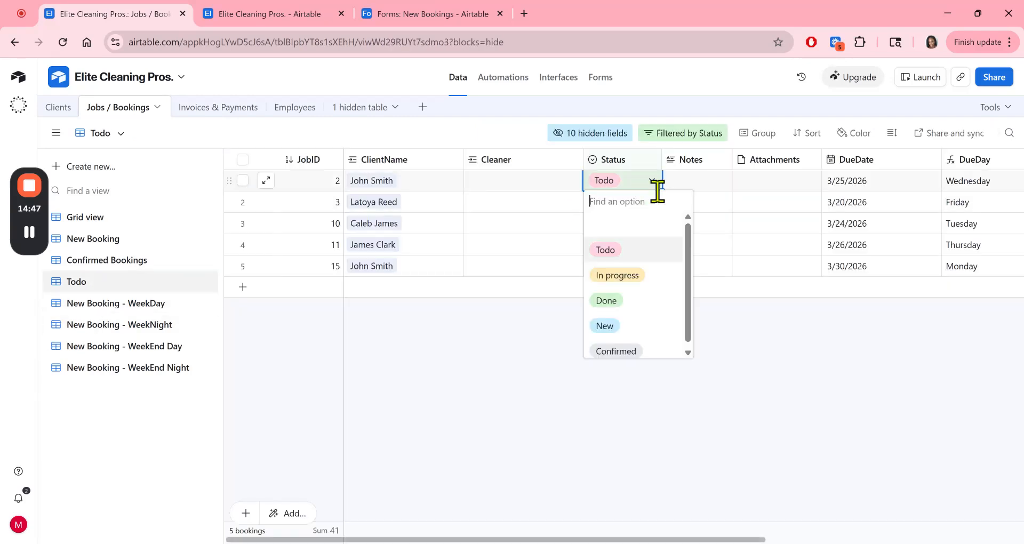
left_click(641, 327)
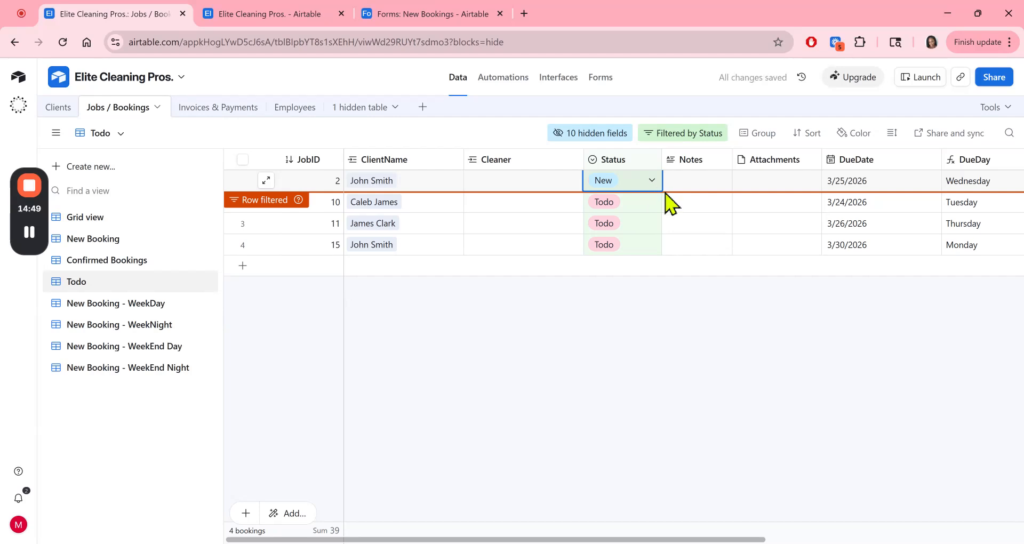
key("ctrl+z")
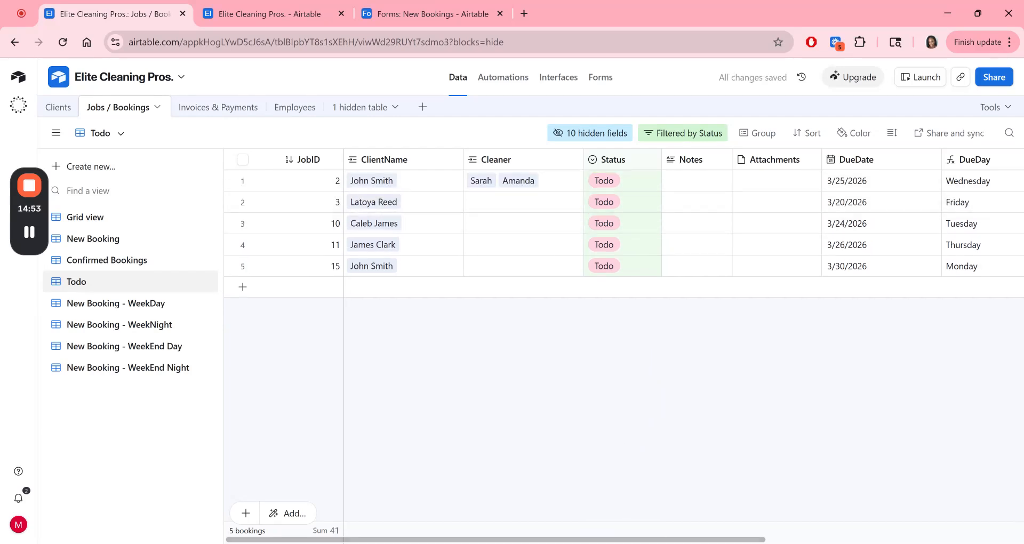
mouse_move(613, 539)
left_mouse_down()
mouse_move(869, 538)
mouse_move(619, 538)
left_mouse_up()
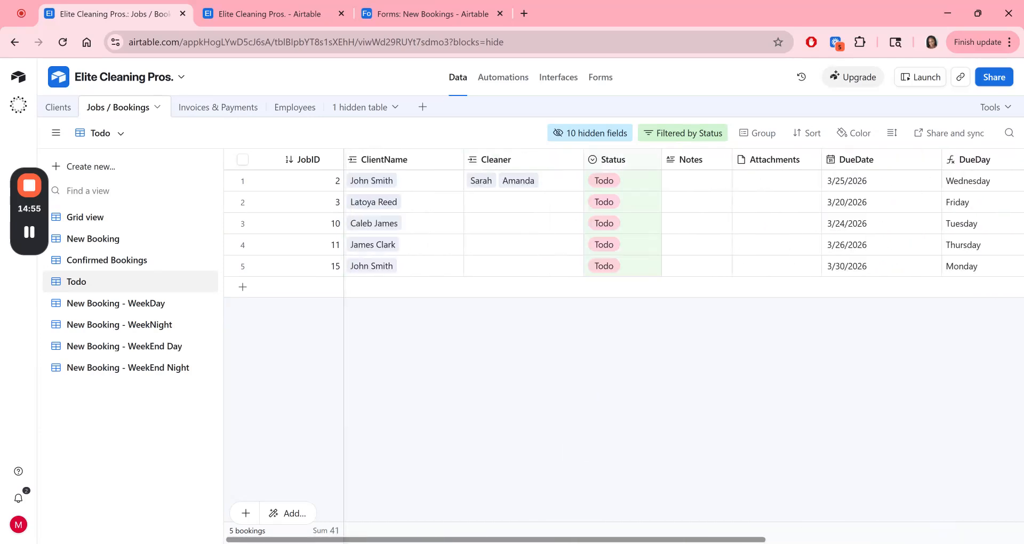
Step: Set the Status of the Friday 3/20/2026 booking to New in the Todo view
left_click(651, 203)
left_click(652, 203)
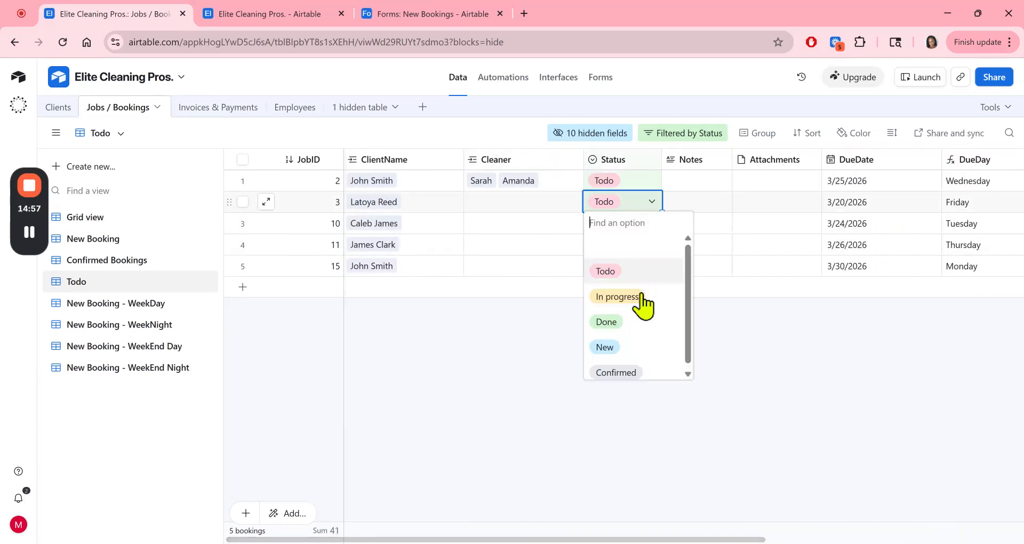
left_click(635, 349)
left_click(650, 206)
left_click(649, 206)
Step: Set the Status of the Thursday 3/26/2026 and Tuesday 3/24/2026 bookings to New
left_click(632, 244)
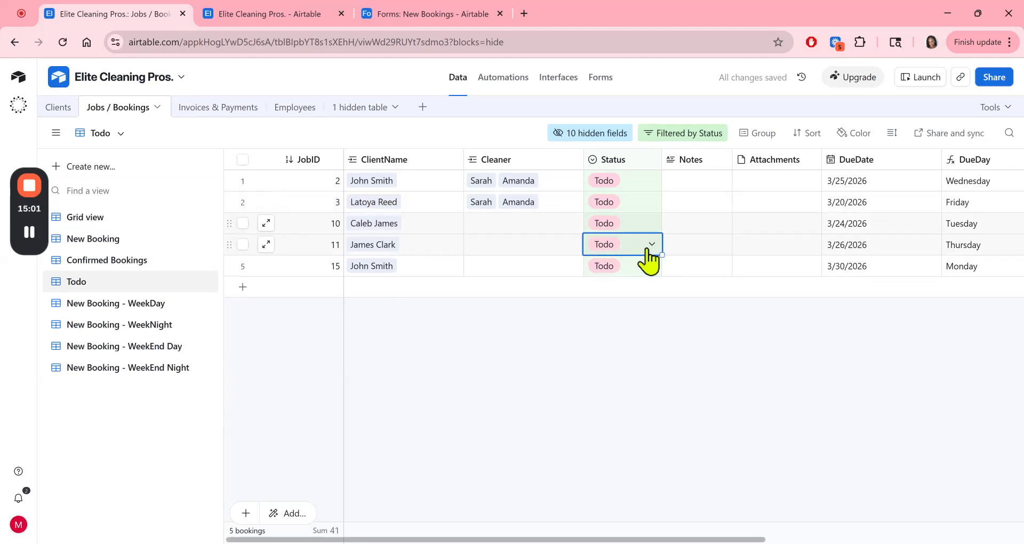
left_click(650, 244)
left_click(608, 388)
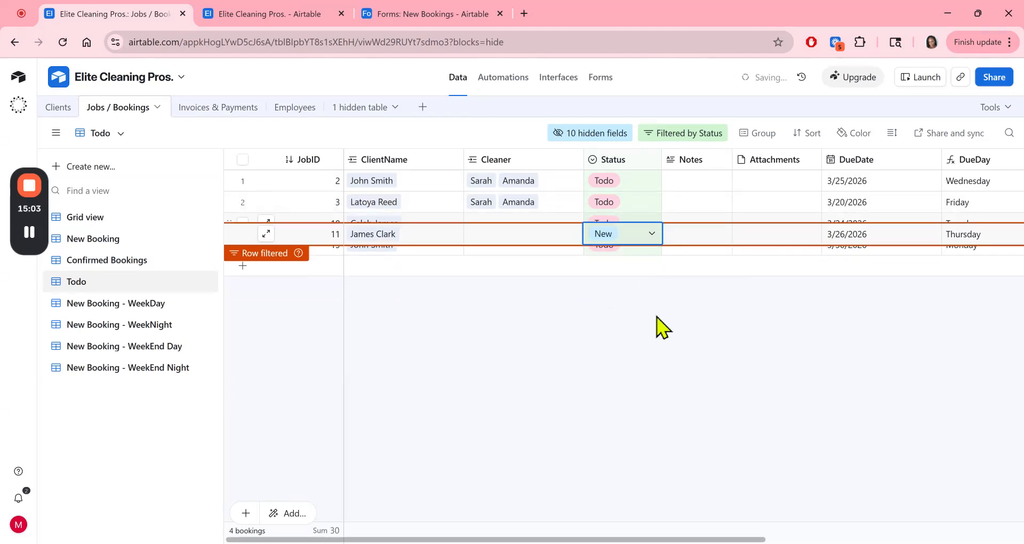
left_click(651, 225)
left_click(651, 223)
left_click(620, 369)
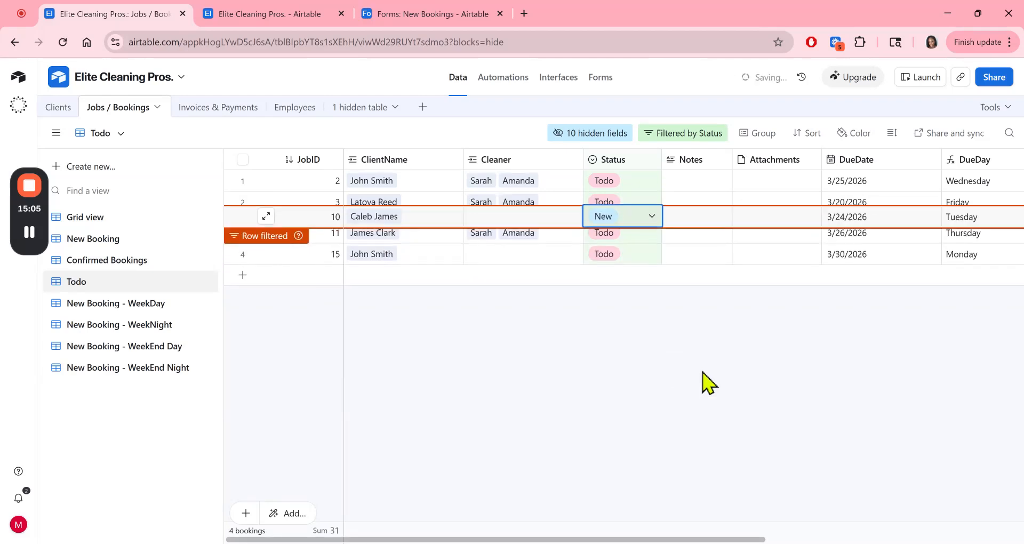
Step: Set the Status of the Monday 3/30/2026 booking to New and open the New Booking - WeekDay view to check it
left_click(632, 247)
left_click(650, 244)
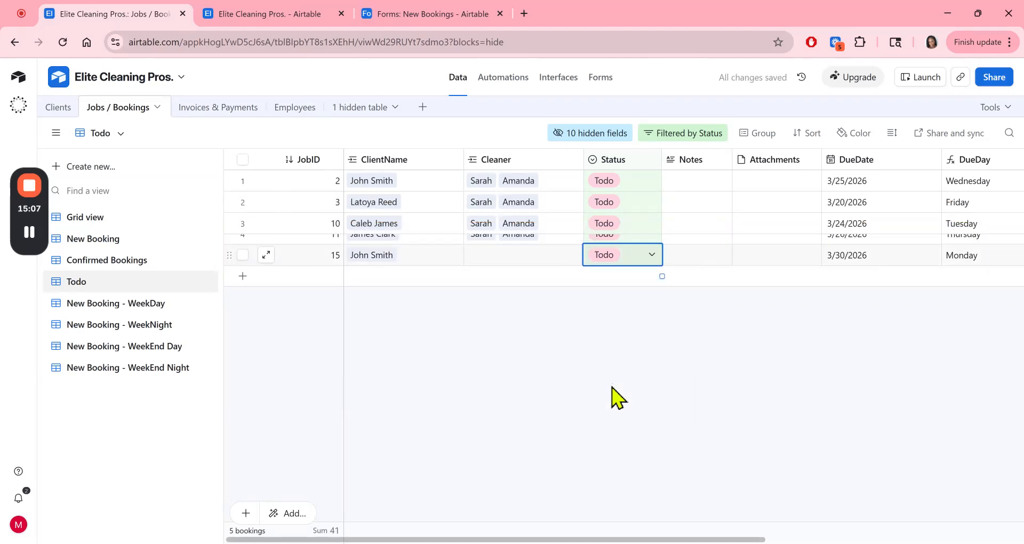
left_click(636, 248)
left_click(638, 265)
left_click(651, 265)
left_click(625, 413)
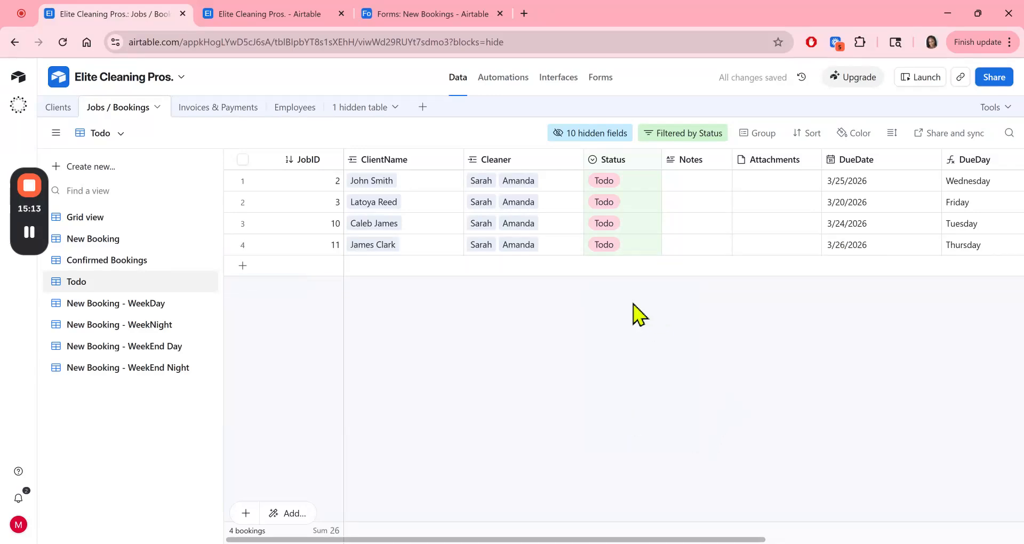
left_click(176, 302)
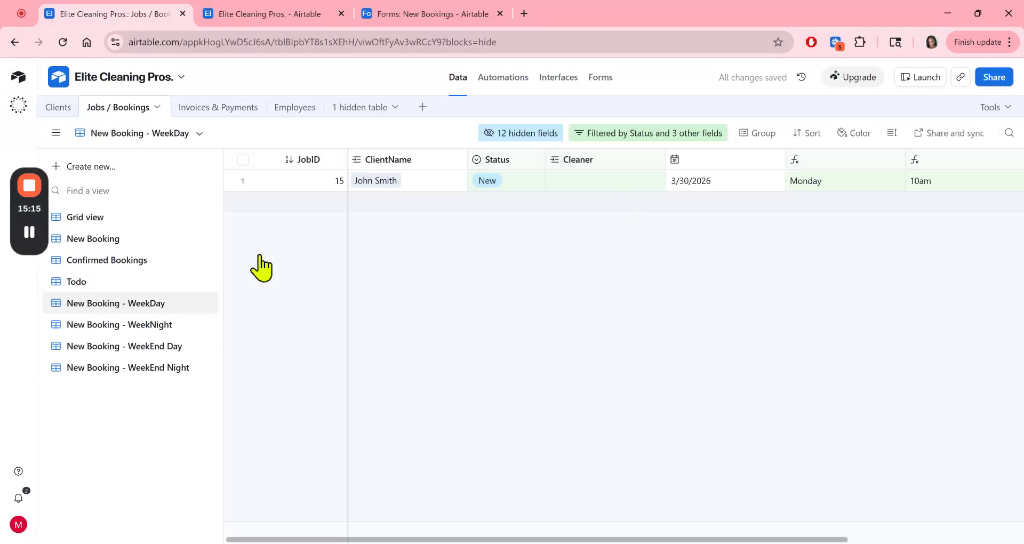
Step: Show the Last Modified field in the Todo view and check the modification times of the bookings
left_click(109, 282)
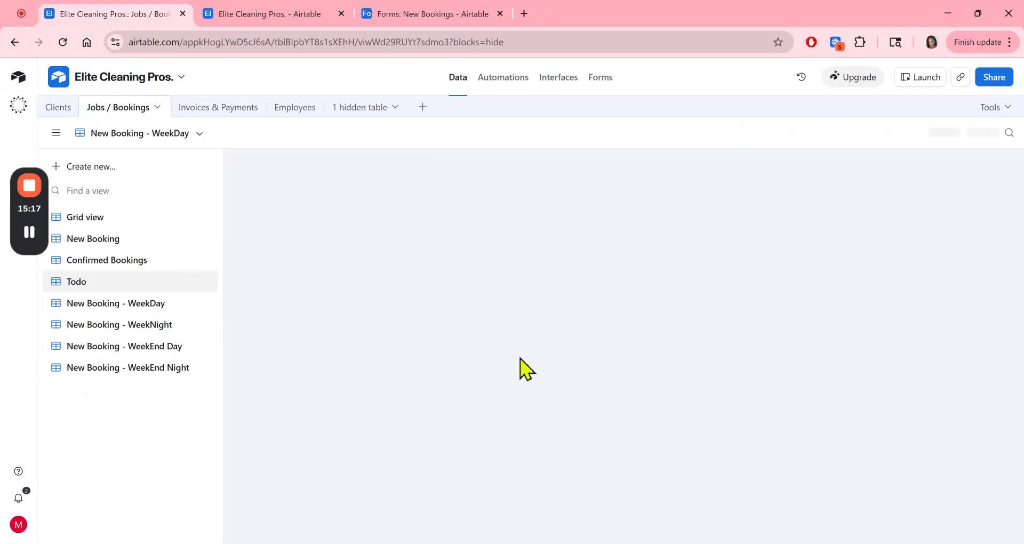
left_click_drag(617, 539, 576, 539)
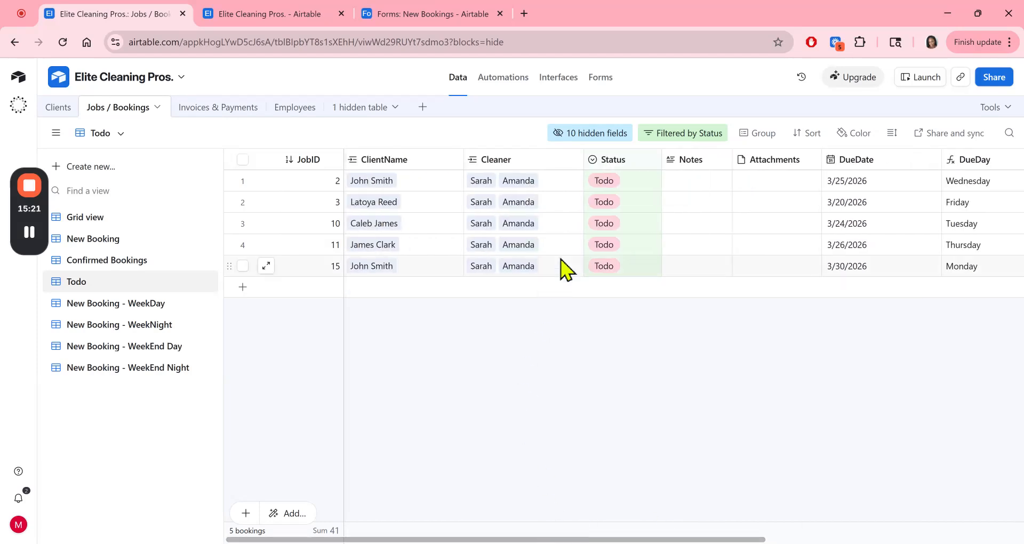
left_click(609, 137)
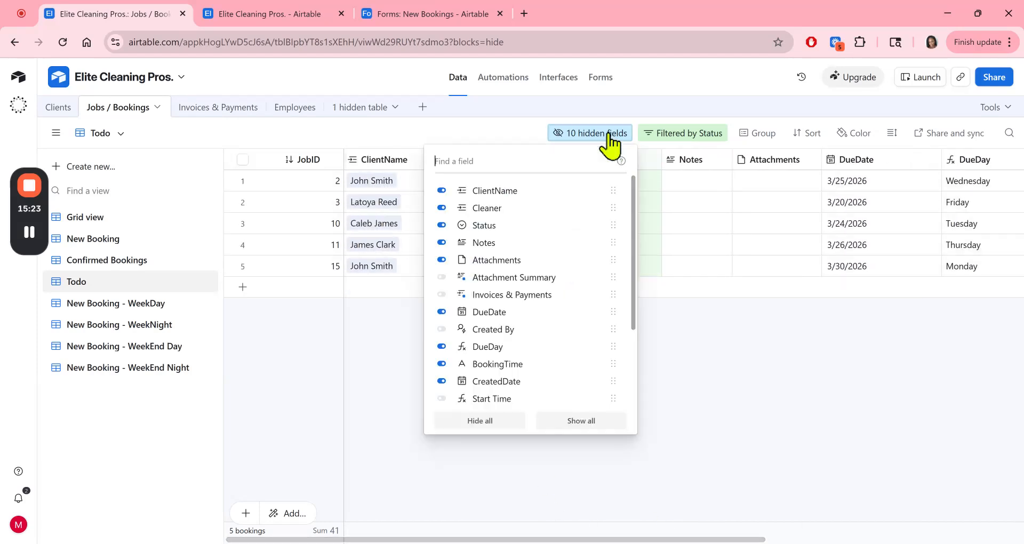
scroll(631, 274, "down", 3)
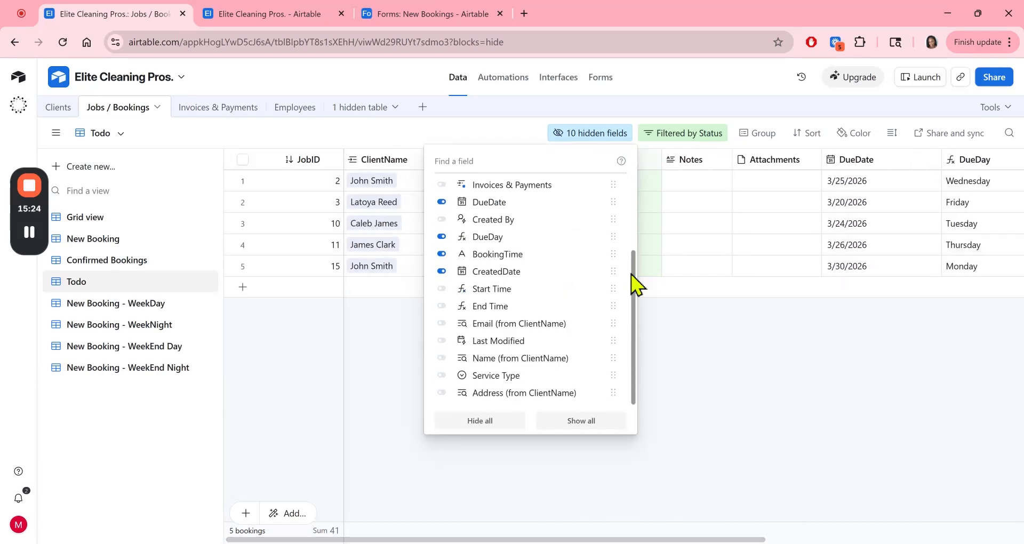
left_click(442, 341)
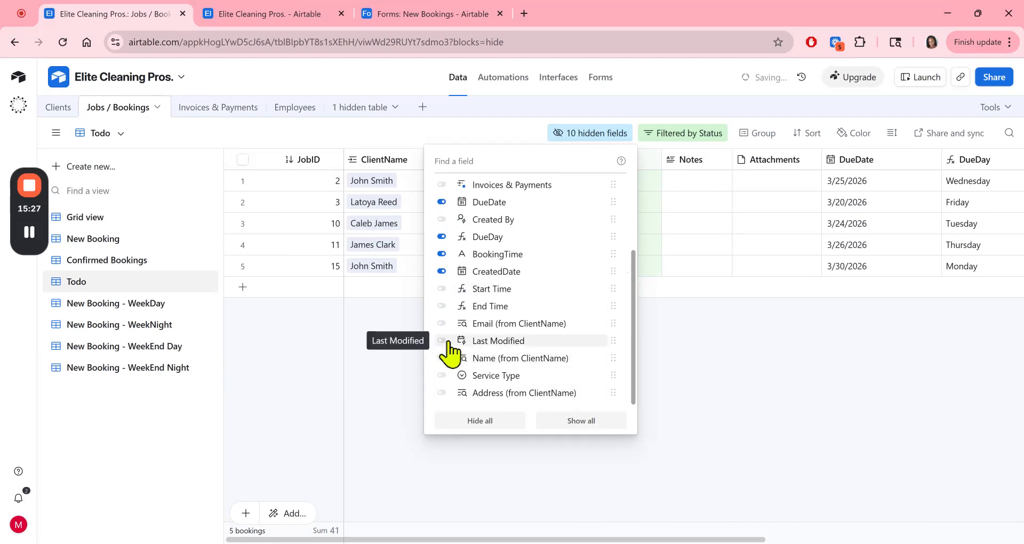
left_click(715, 534)
left_click_drag(714, 533, 998, 522)
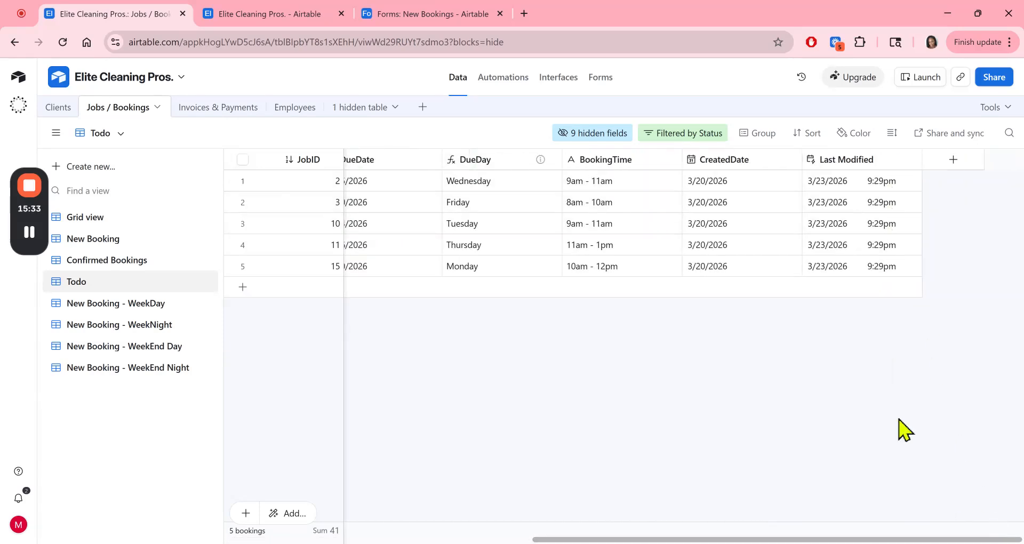
mouse_move(840, 541)
left_mouse_down()
mouse_move(788, 539)
mouse_move(842, 540)
left_mouse_up()
left_click(624, 136)
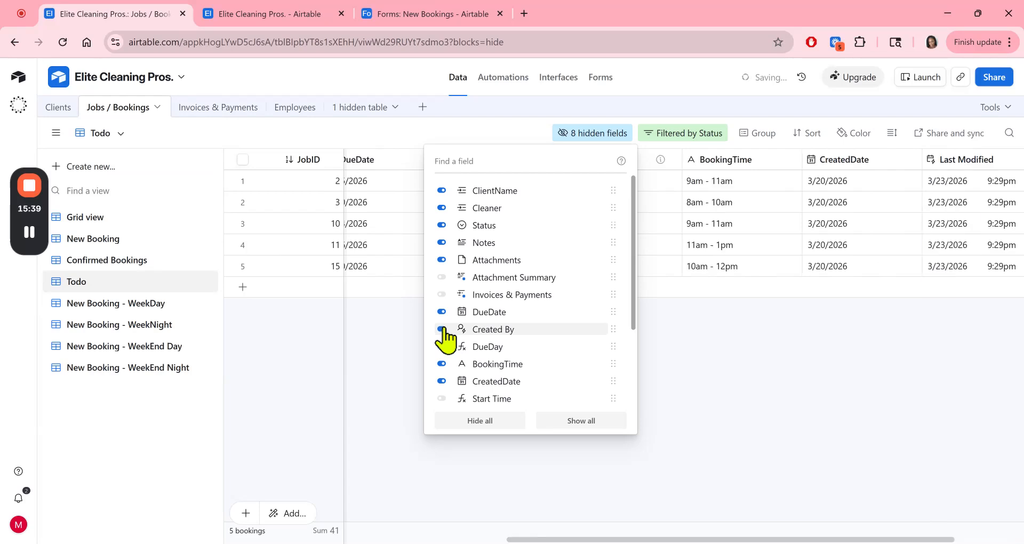
scroll(484, 393, "down", 2)
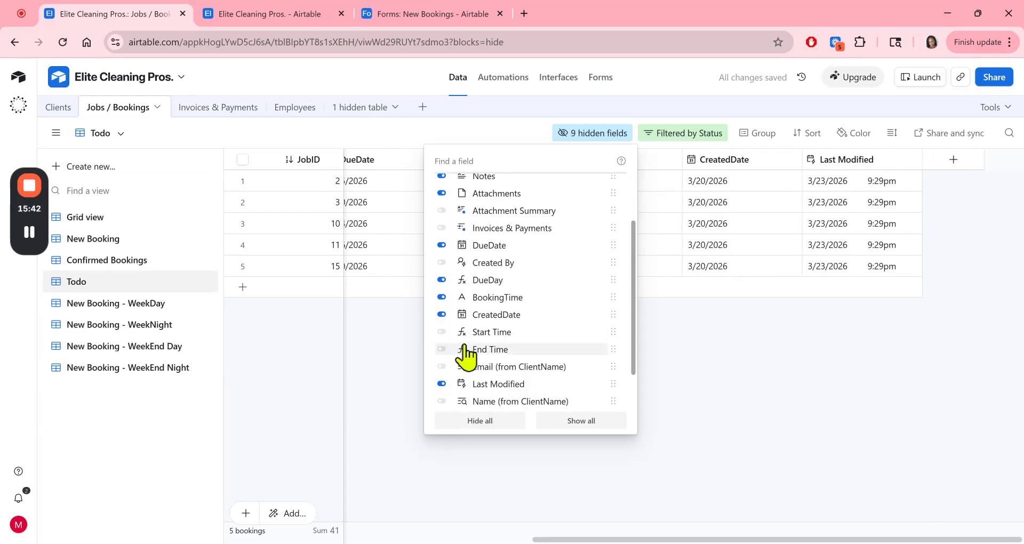
left_click(658, 541)
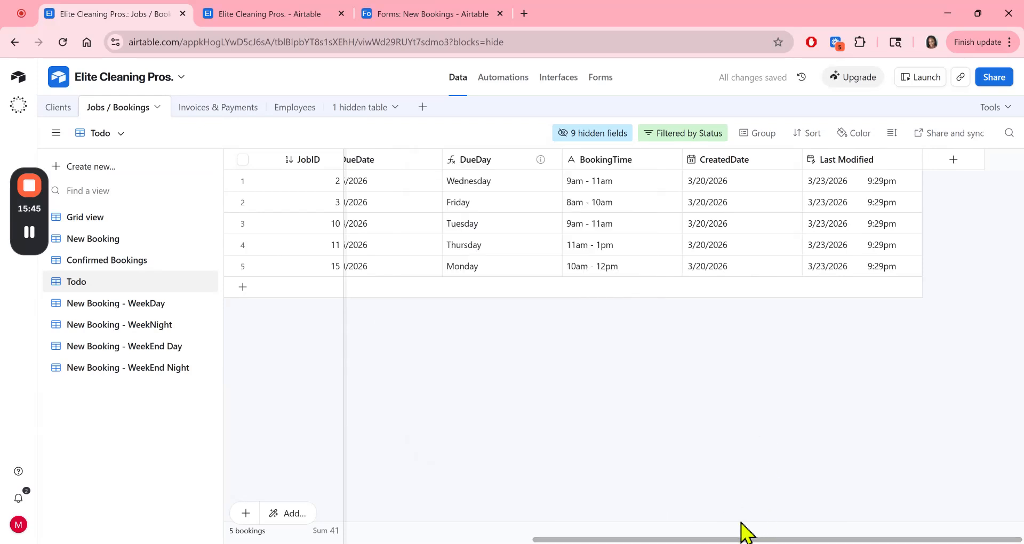
Step: Review the cleaners assigned in the Todo view, check the New Booking - WeekDay view for remaining bookings, and return to Todo
left_click_drag(740, 539, 433, 540)
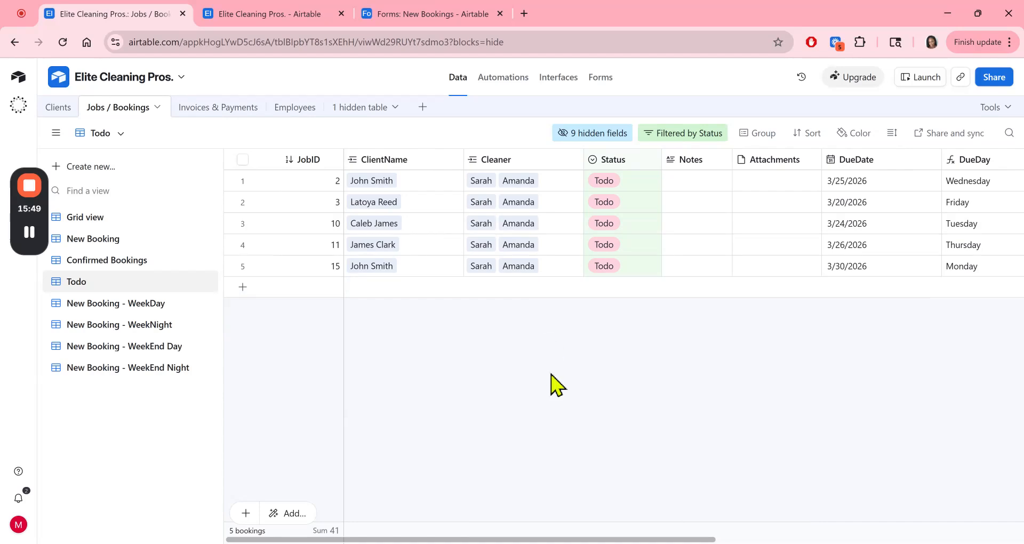
left_click(155, 308)
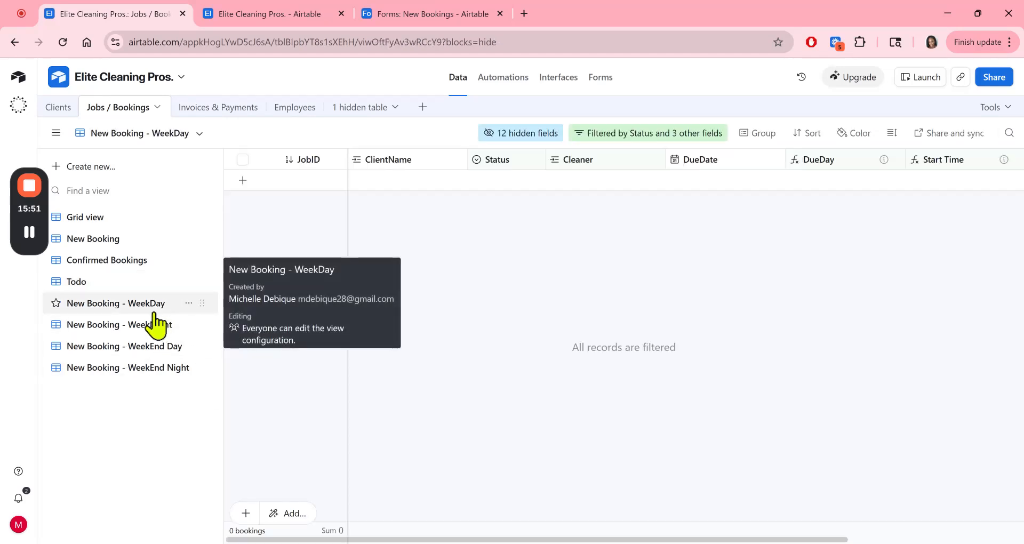
left_click(115, 283)
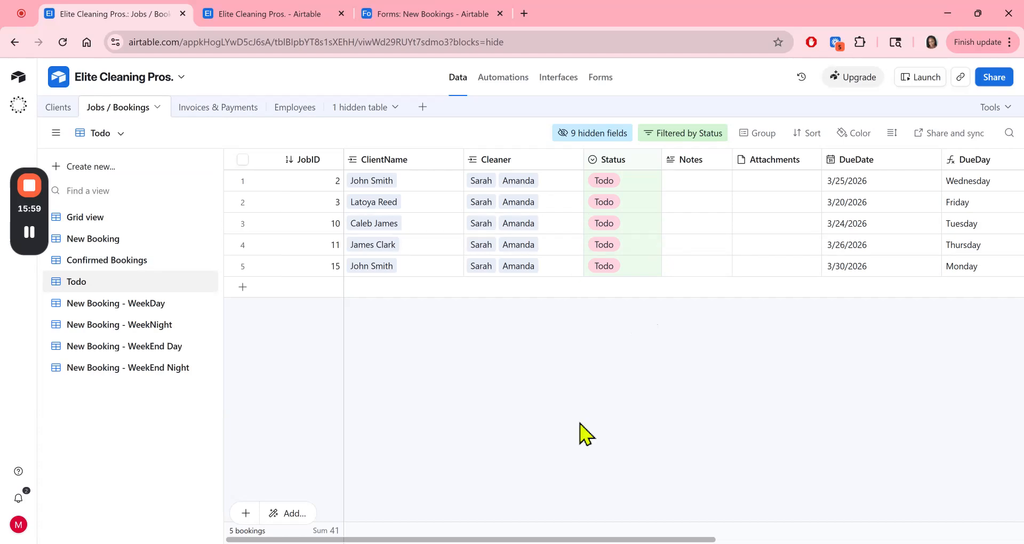
Step: Open the run history of the weekday booking automation and cross-check it against the bookings in the Todo view
left_click(288, 21)
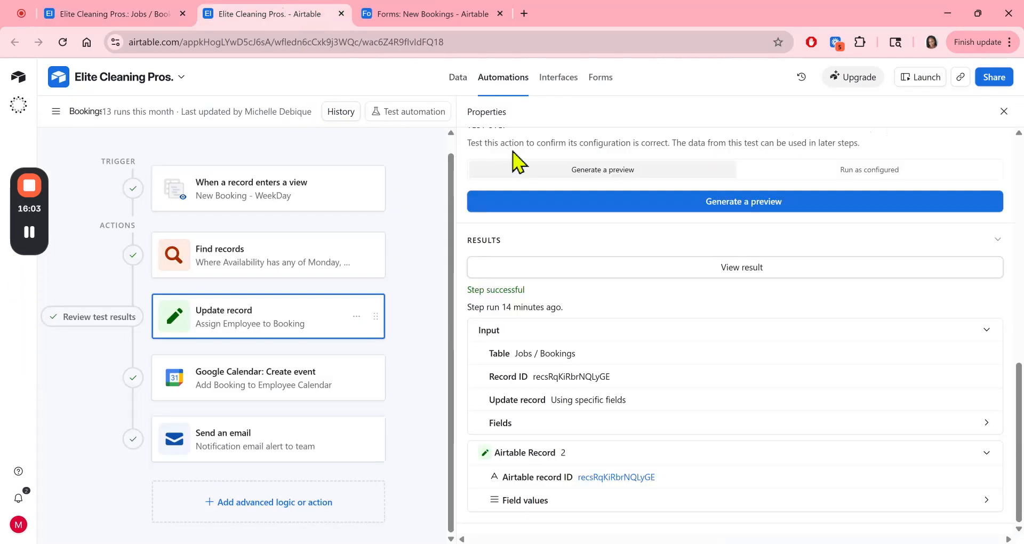
left_click(348, 117)
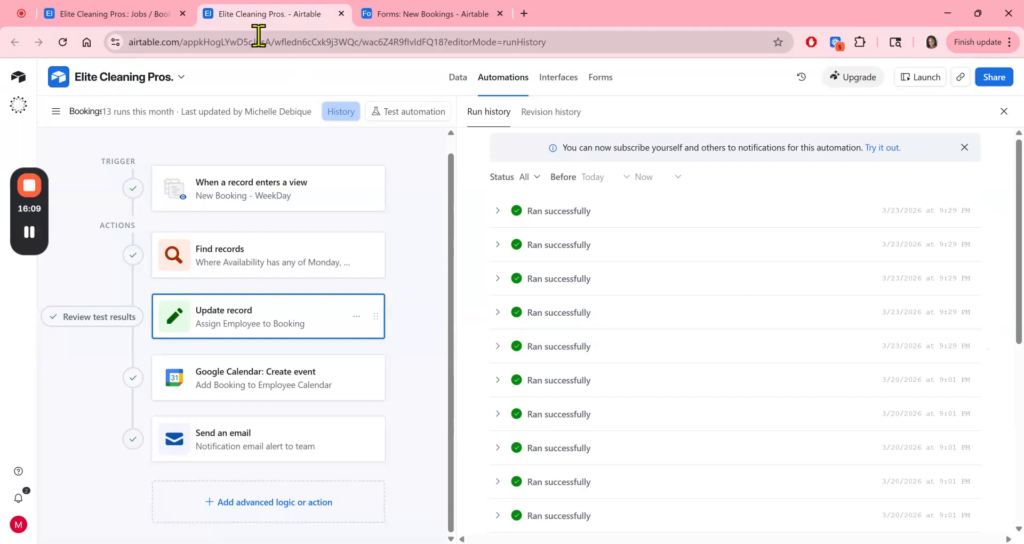
left_click(123, 15)
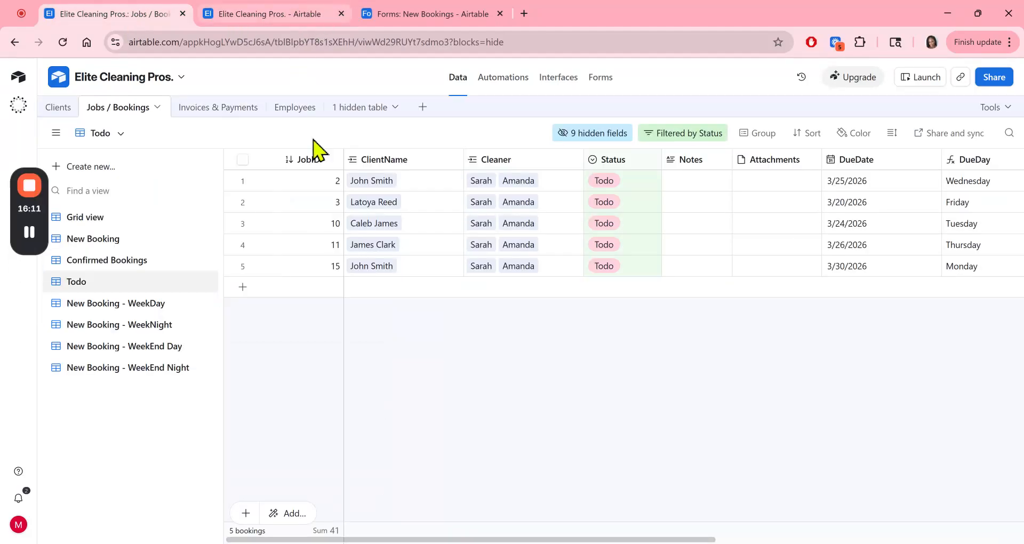
left_click(277, 15)
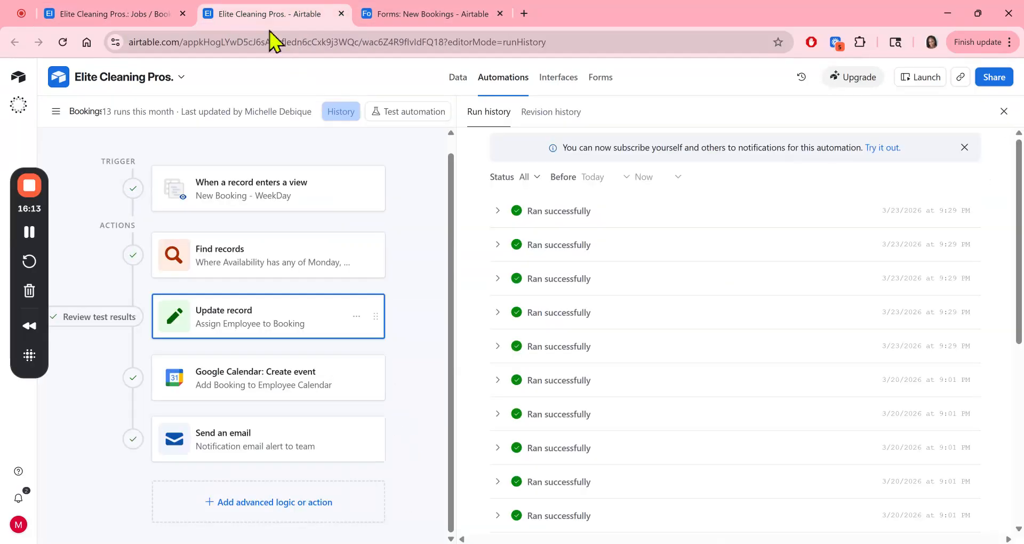
Step: Examine the latest automation run's steps, including the trigger and Find records details, and collapse the run again
left_click(497, 210)
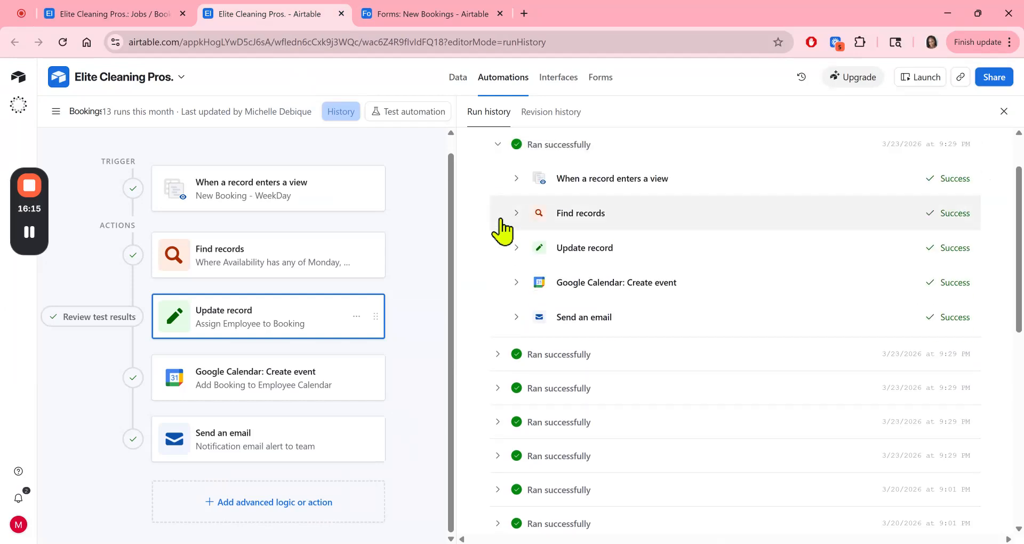
left_click(515, 188)
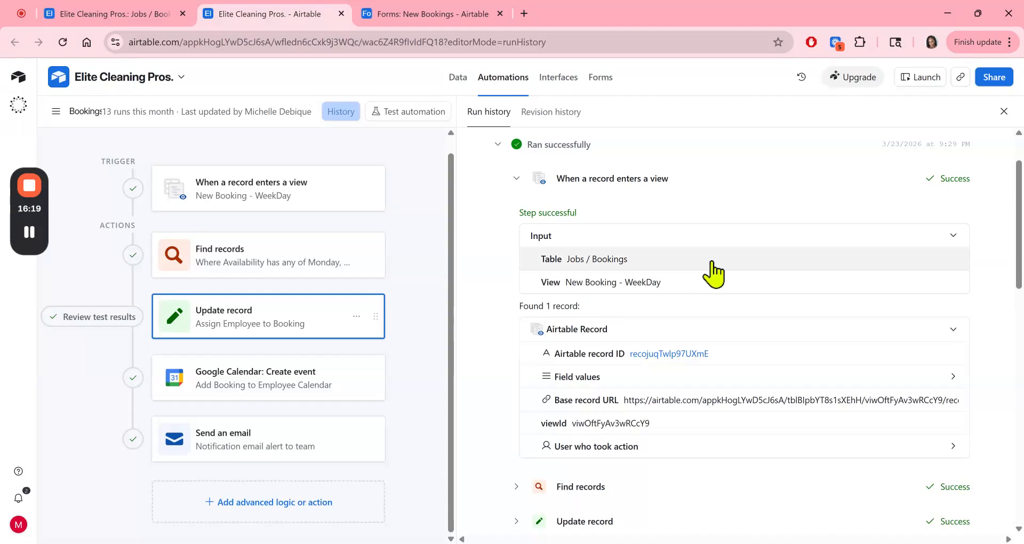
scroll(725, 331, "down", 1)
scroll(663, 404, "up", 1)
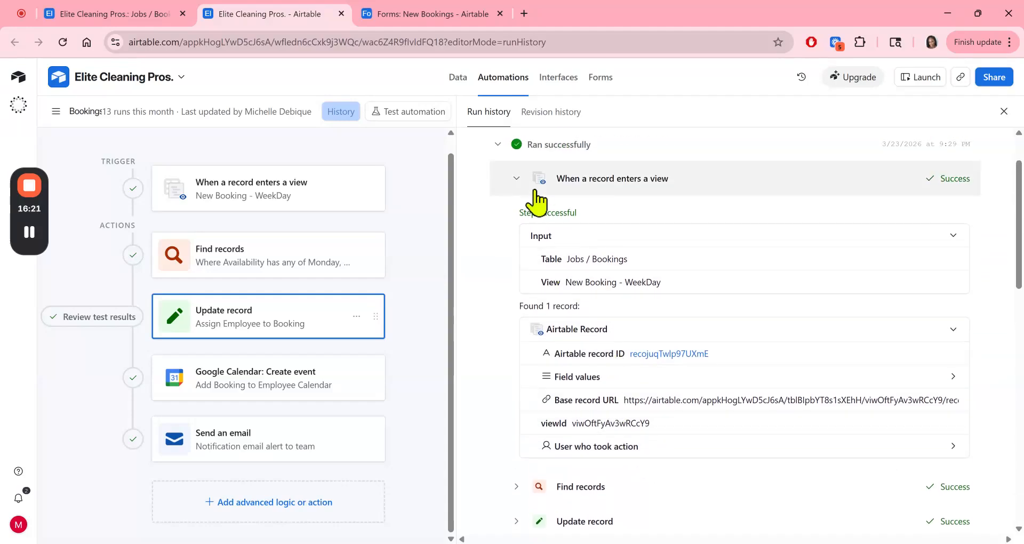
left_click(518, 180)
left_click(520, 213)
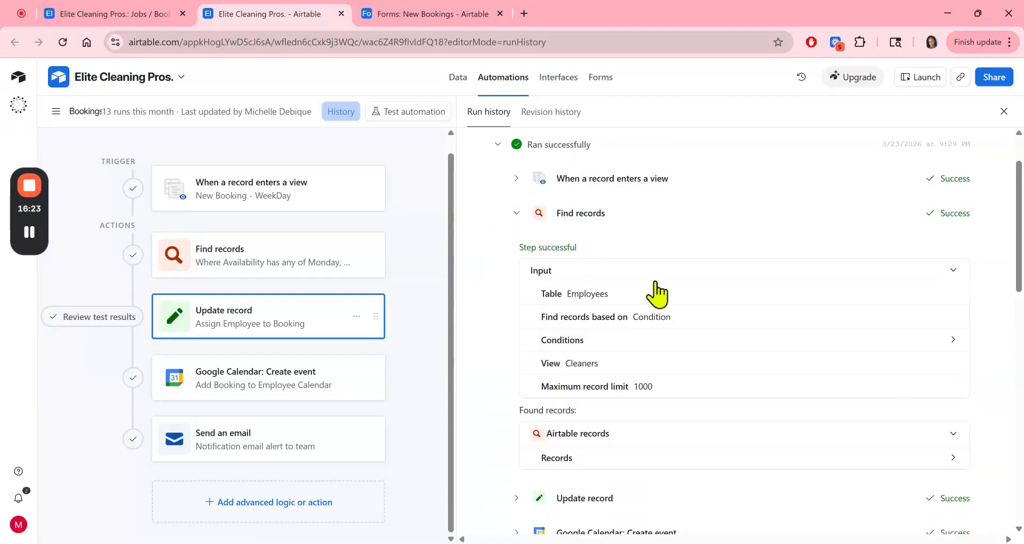
left_click(516, 212)
scroll(525, 261, "down", 1)
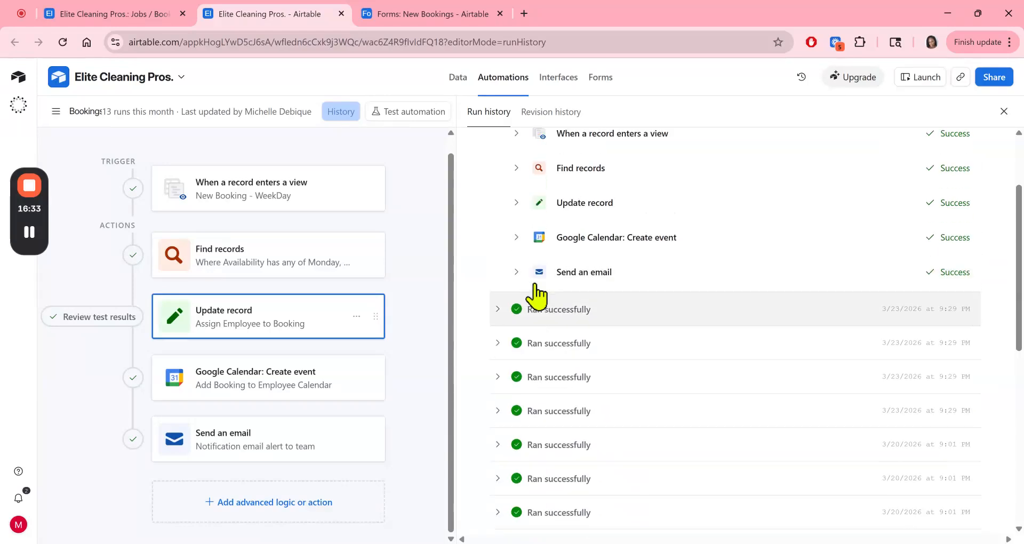
scroll(528, 288, "up", 2)
left_click(497, 211)
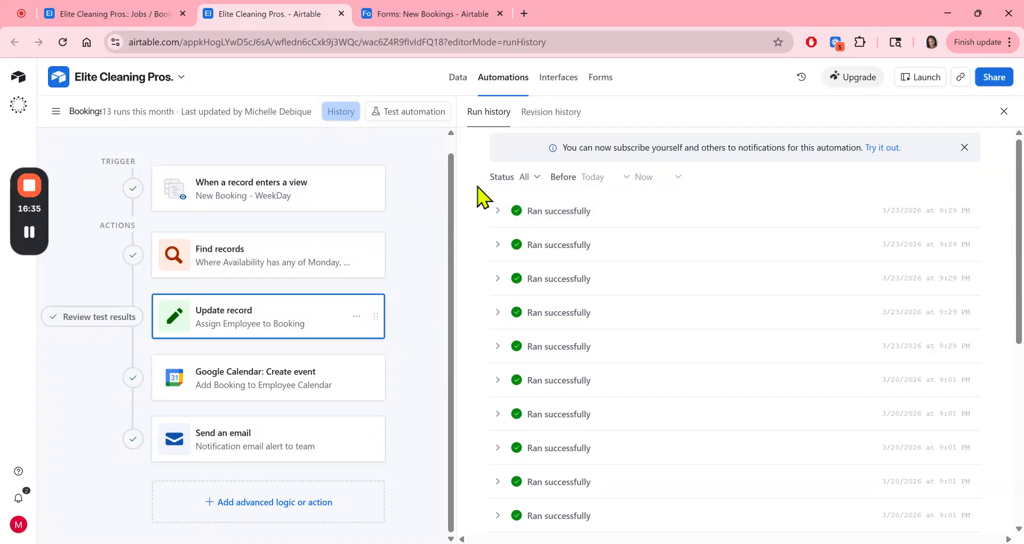